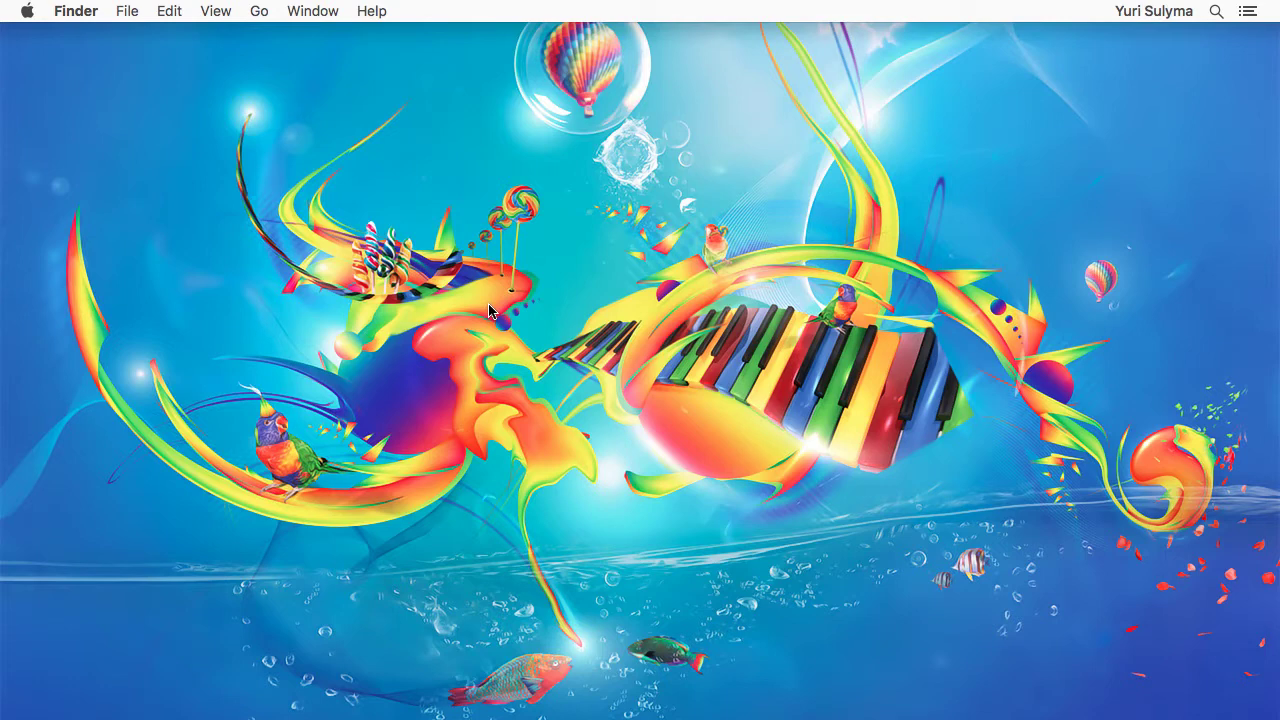
Step: Search the Mac for Grapher and open it
left_click(1218, 12)
type("gra")
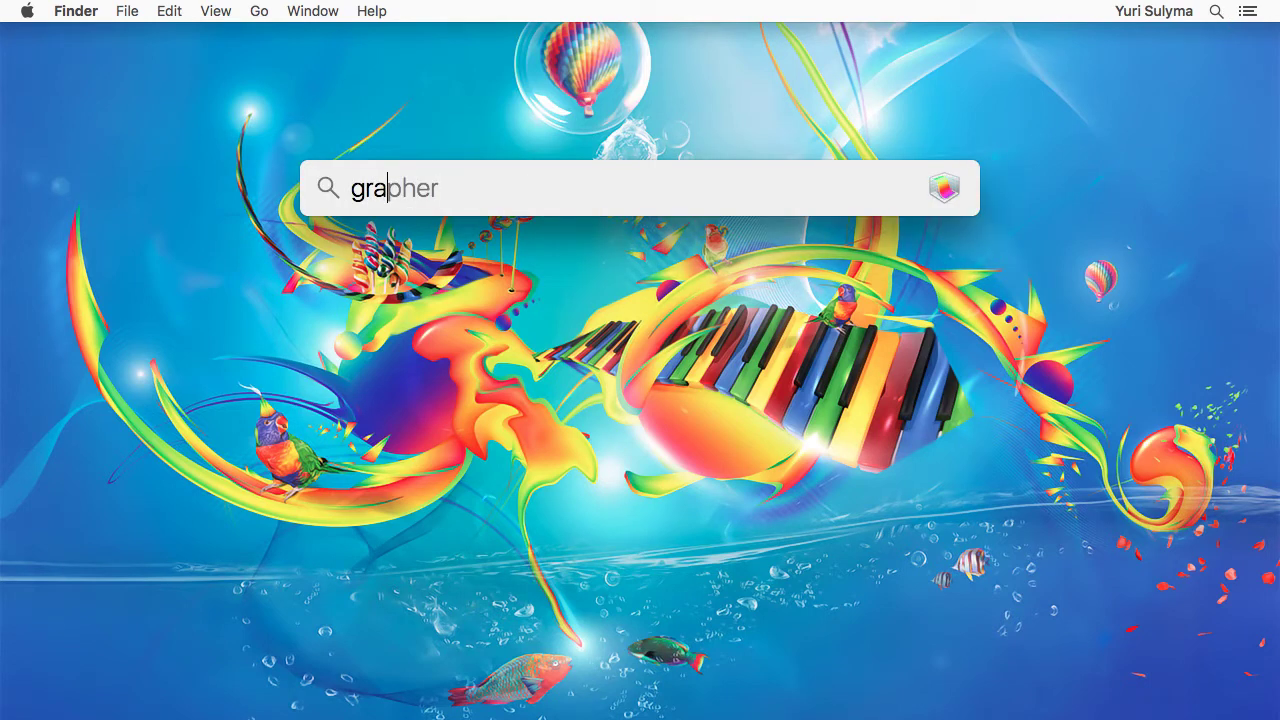
key("Return")
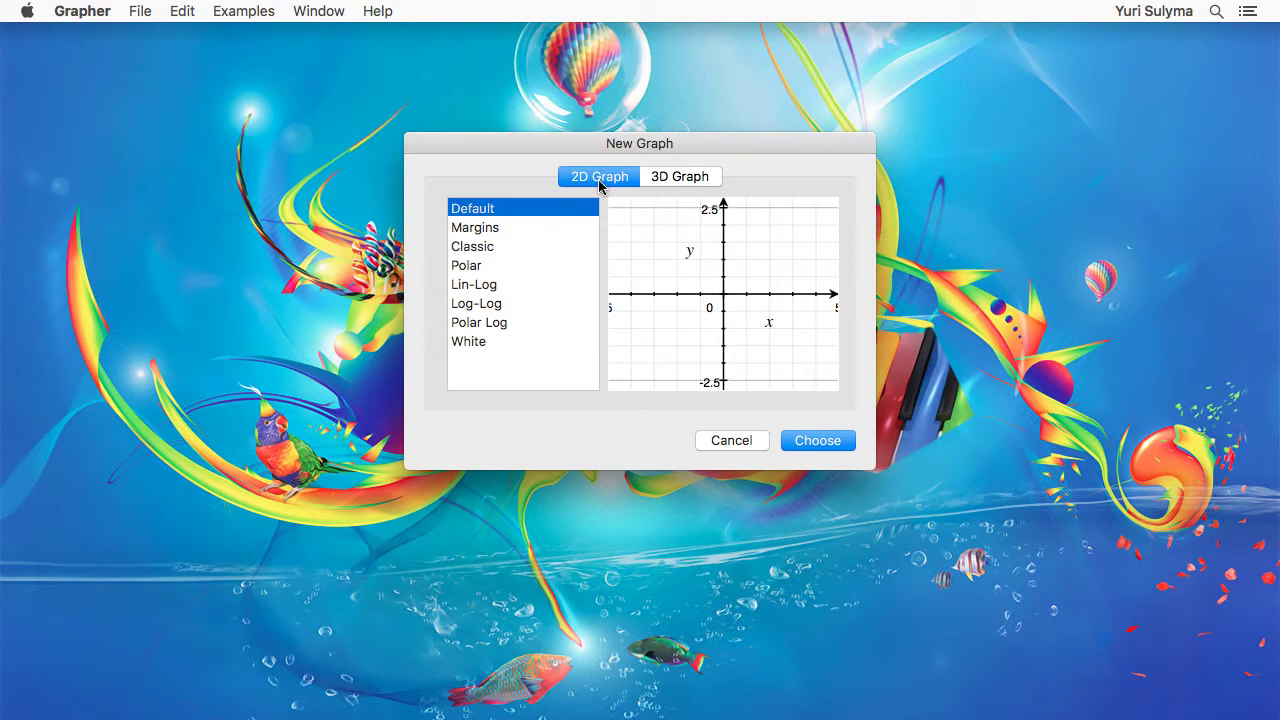
Step: Create a 2D graph from the Default template and enlarge its window to fill the screen
left_click(676, 186)
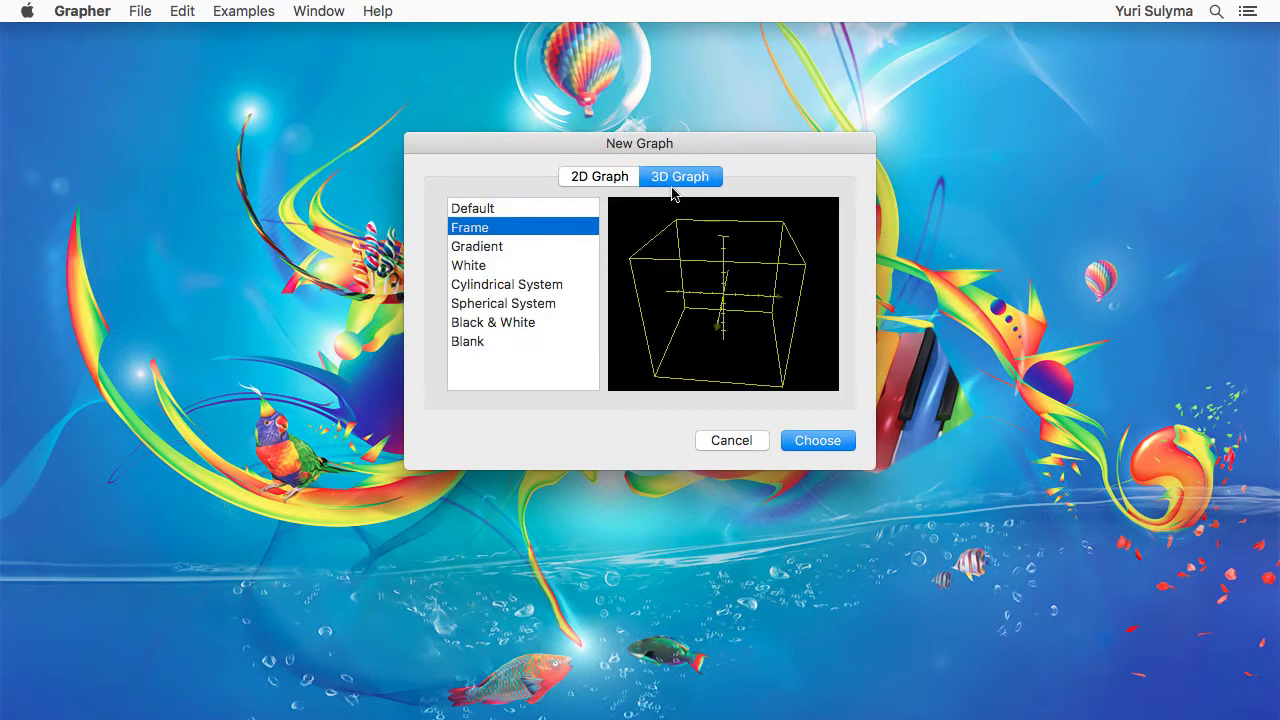
left_click(502, 284)
left_click(501, 304)
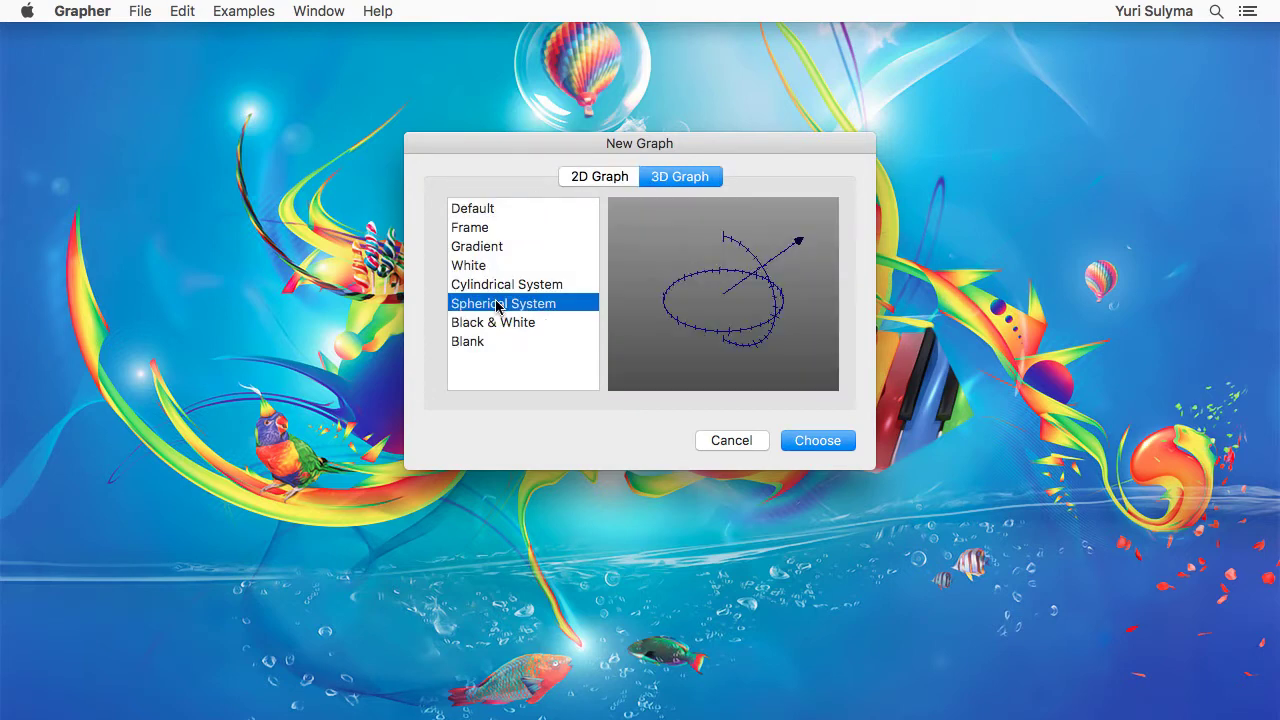
left_click(497, 227)
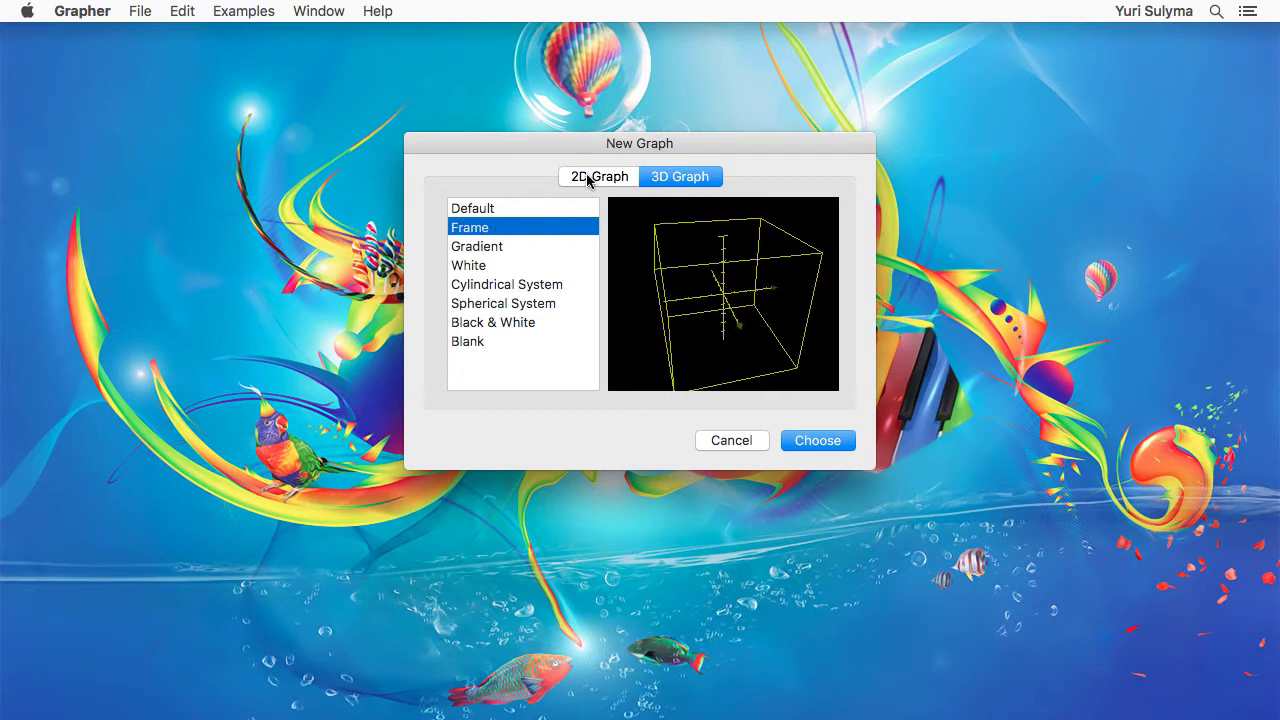
left_click(587, 178)
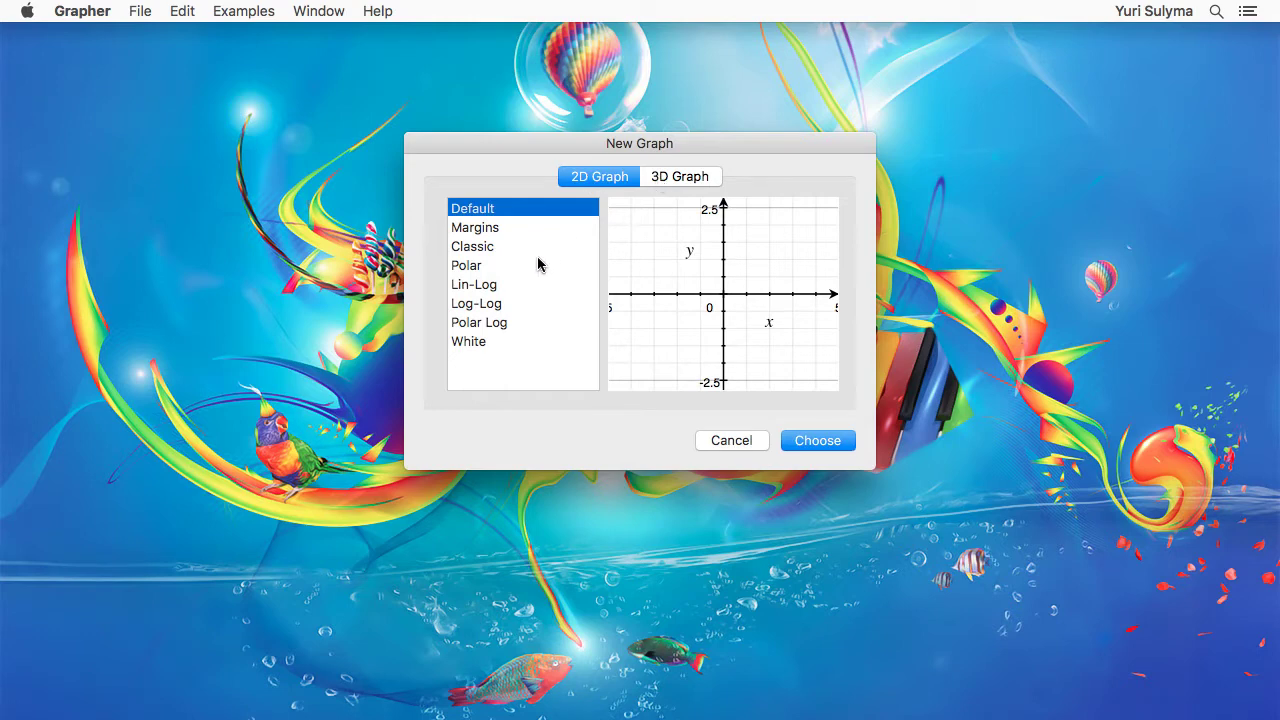
left_click(797, 443)
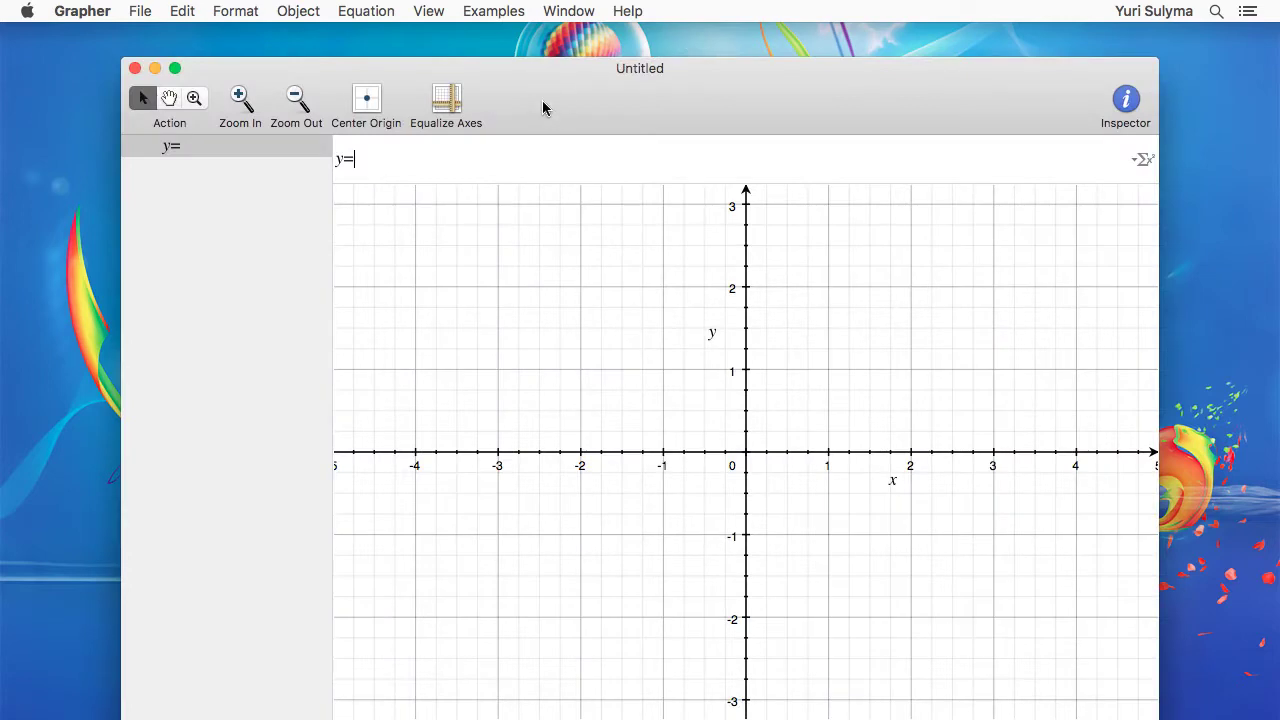
left_click_drag(543, 106, 422, 79)
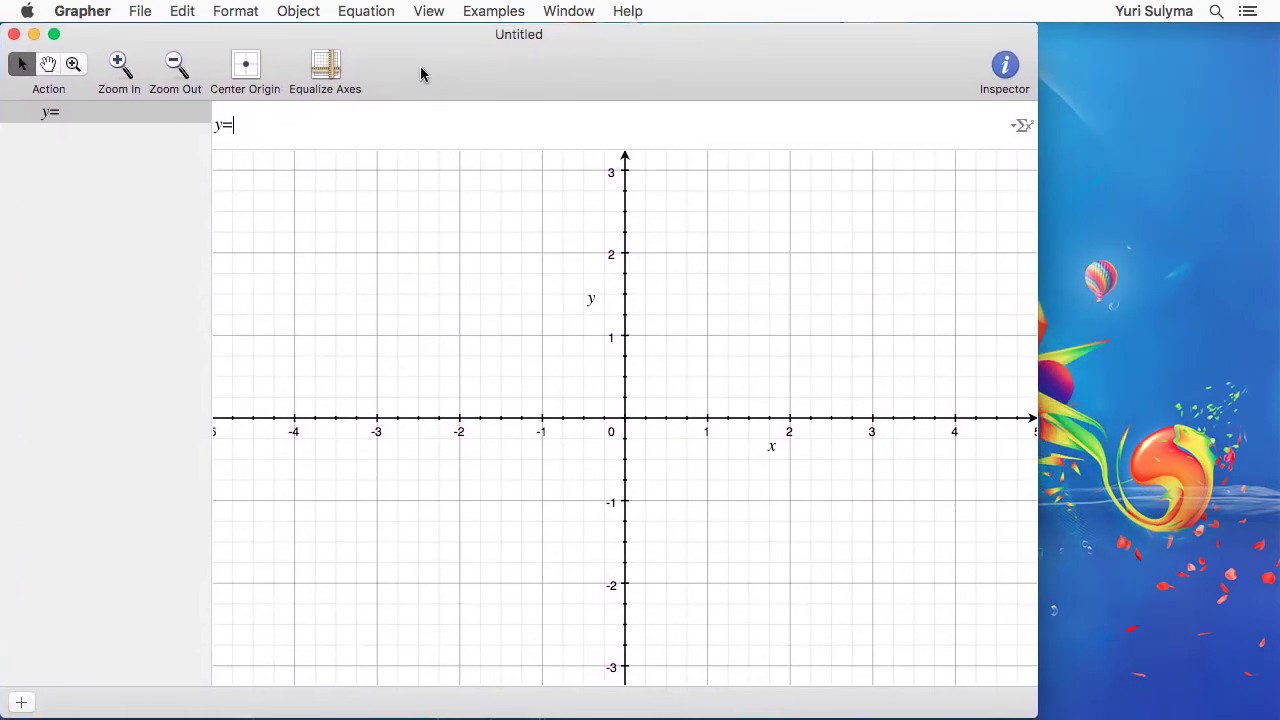
left_click_drag(1014, 710, 1274, 712)
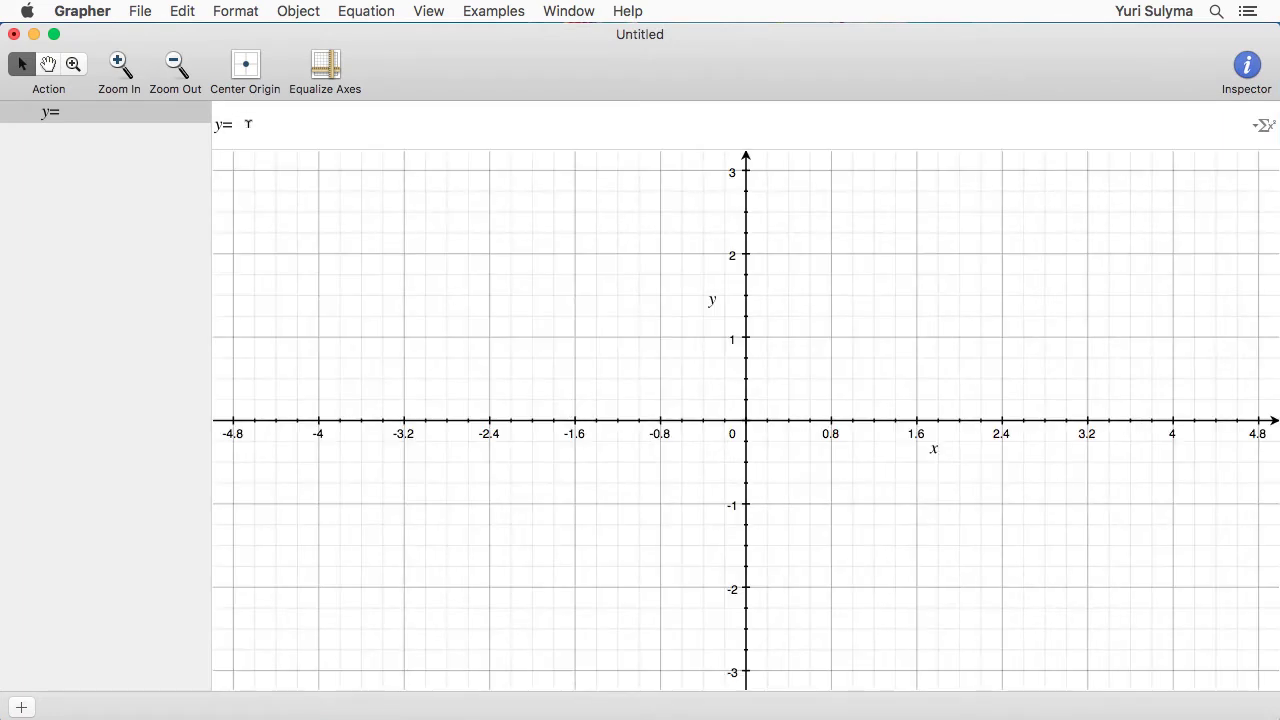
Step: Plot y=x with equalized axes, and extend the equation to y=x^3-x+1
type("x")
left_click(322, 80)
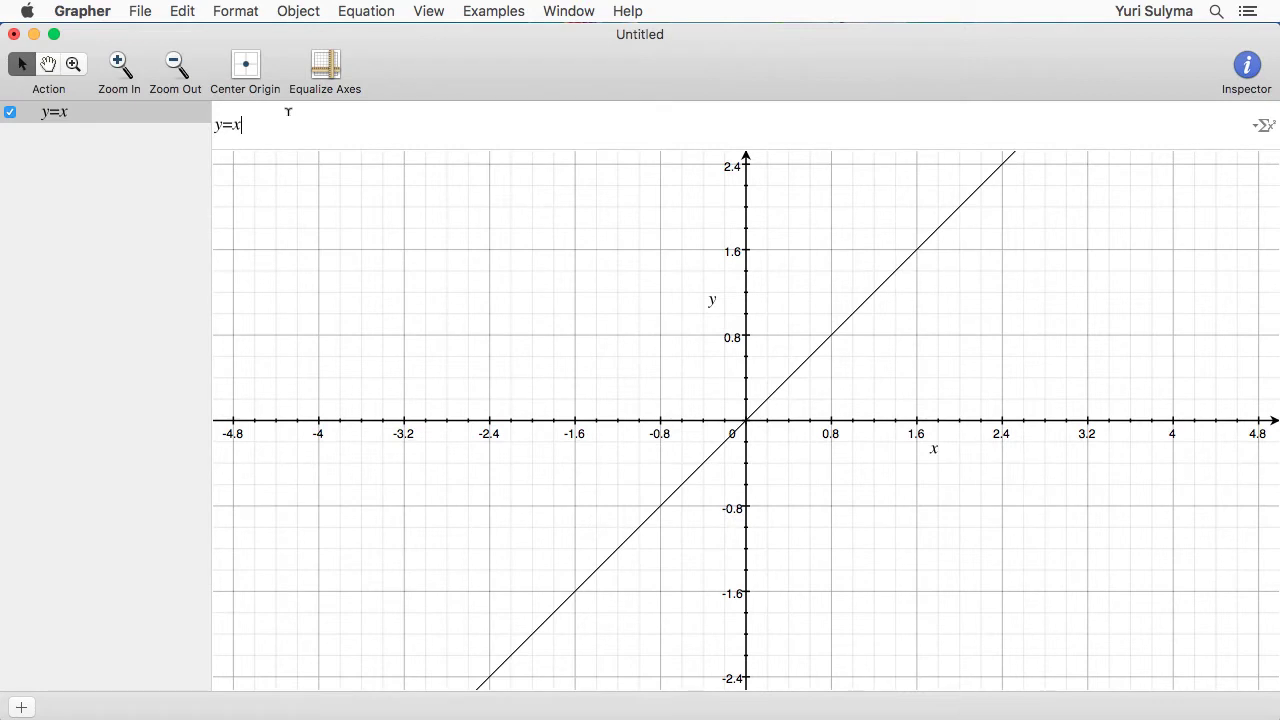
type("^3")
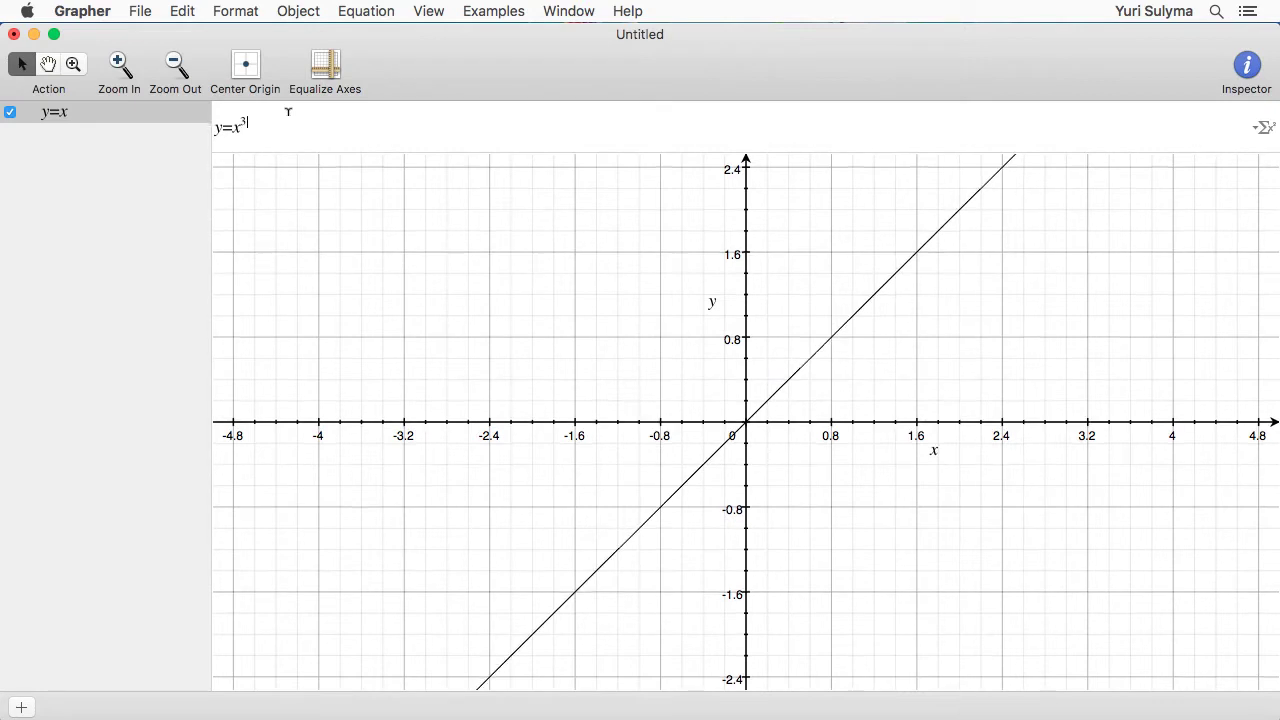
key("Right")
type("-x+1")
key("Return")
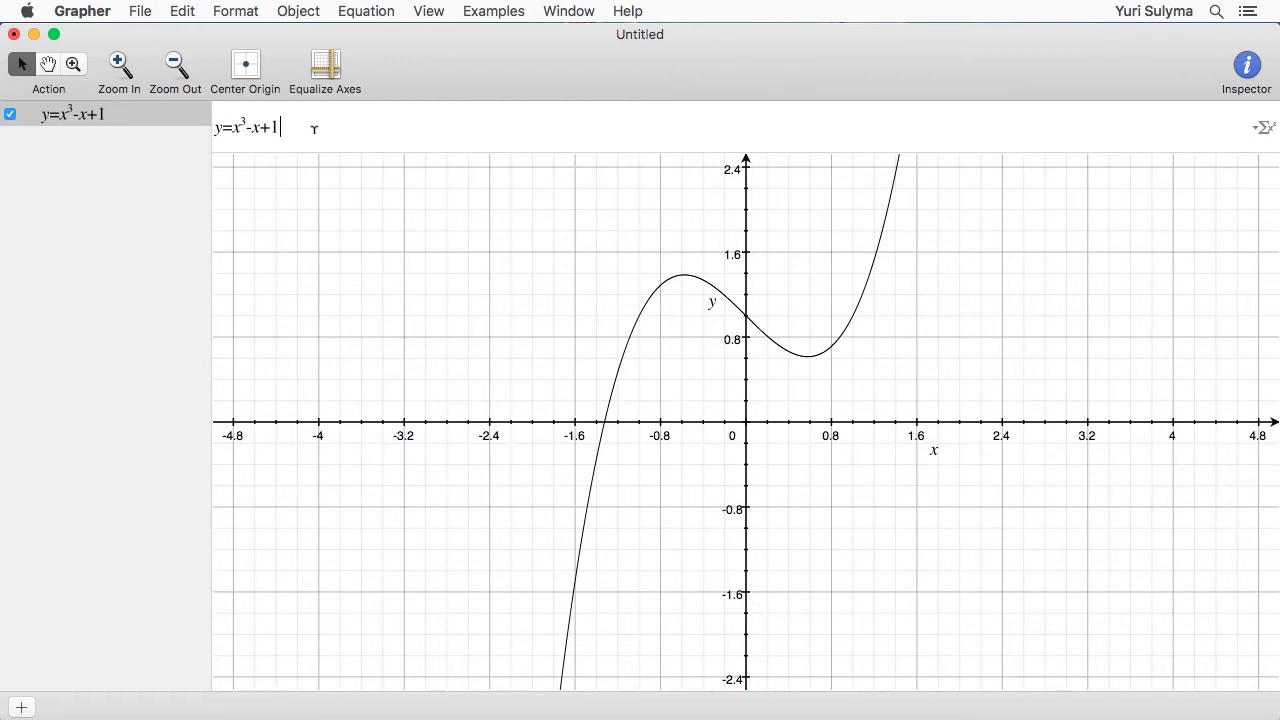
Step: Replace the cubic expression so the equation plots y=log(x)
key("BackSpace")
key("BackSpace")
key("BackSpace")
key("BackSpace")
key("BackSpace")
key("BackSpace")
type("log(x")
key("Return")
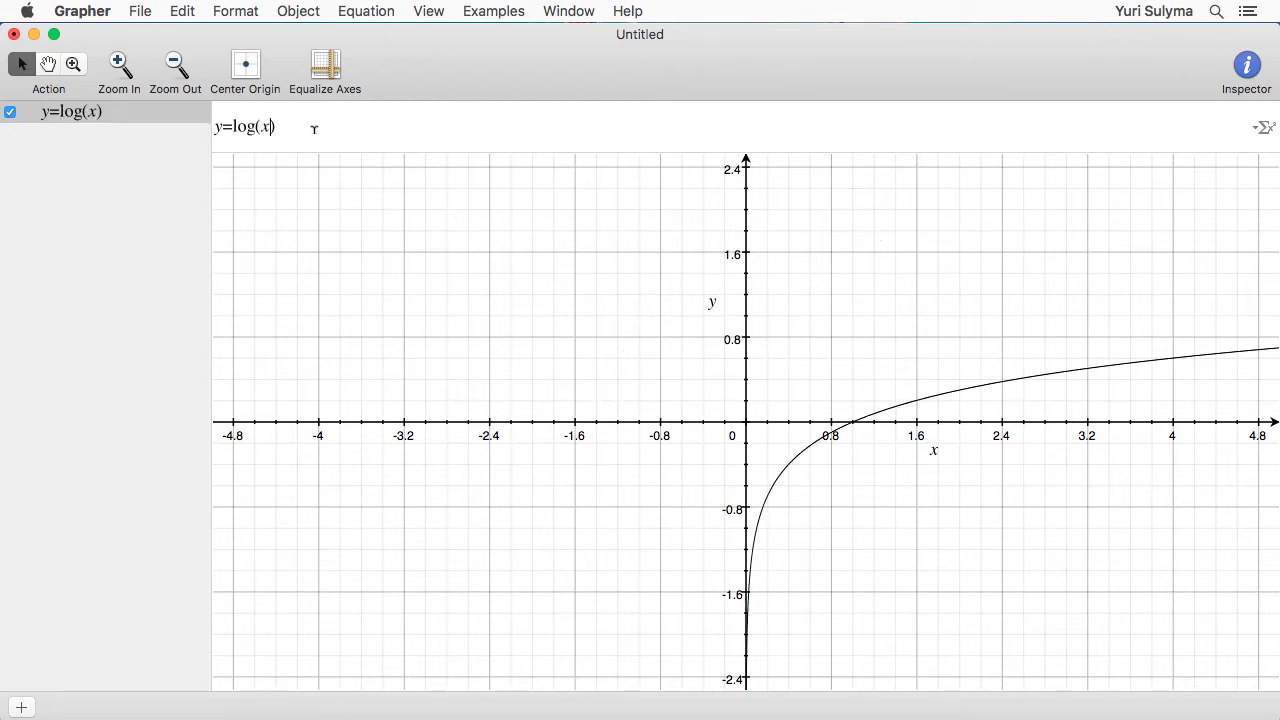
Step: Replace the logarithm with cos(3x)+sin(2x) and plot the equation
left_click_drag(303, 127, 232, 126)
type("cos(3x)+sin(2x")
key("Return")
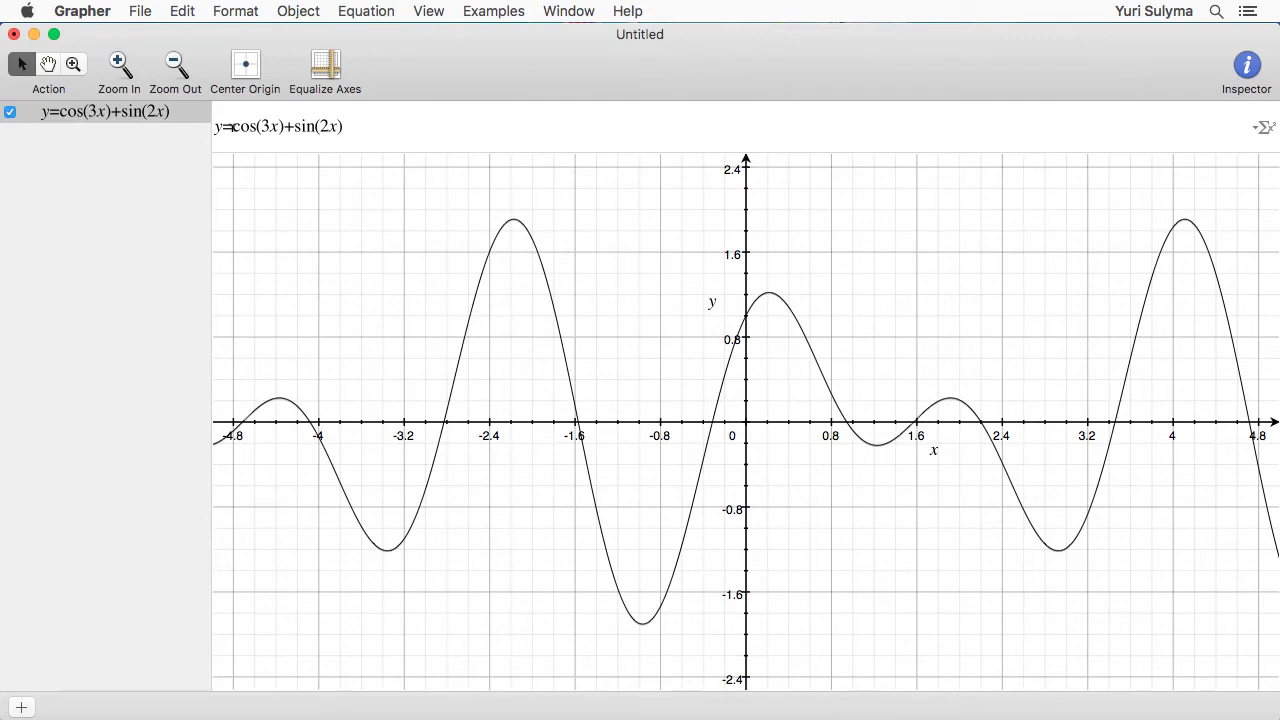
Step: Examine the trigonometric curve by panning and zooming across the graph, and recentre the view on the origin
left_click(48, 64)
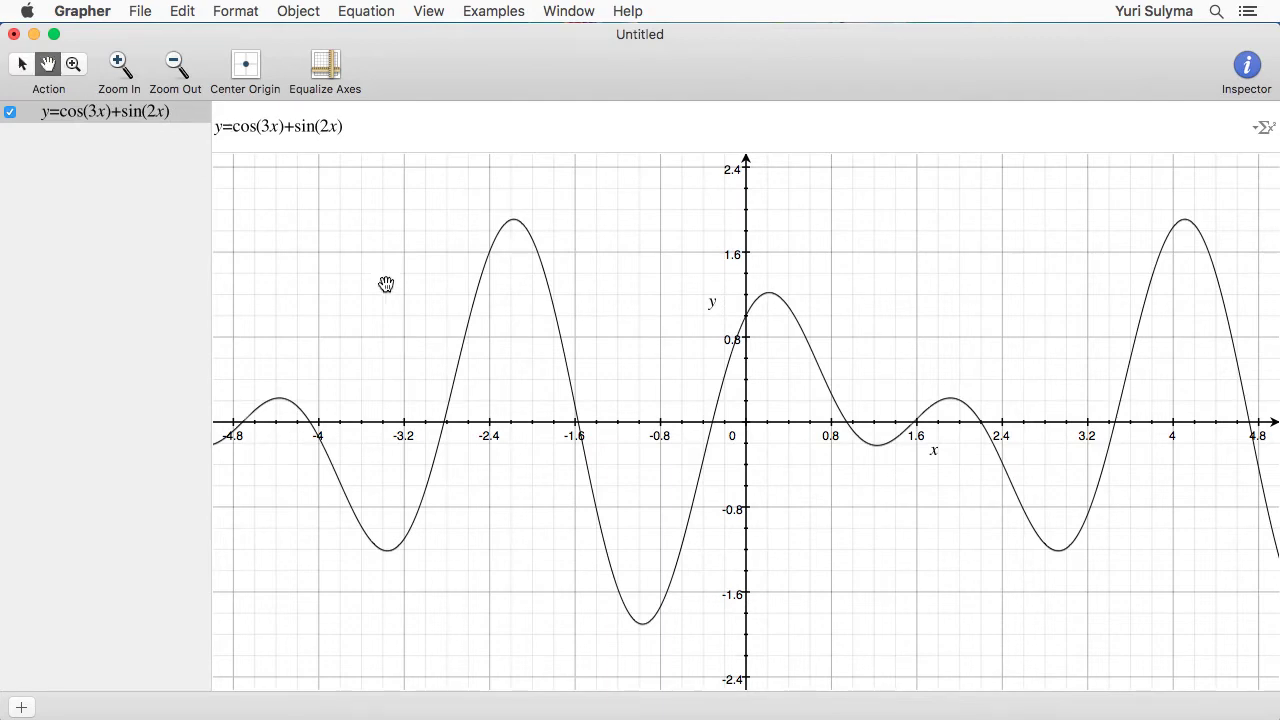
left_click_drag(386, 286, 791, 289)
left_click_drag(457, 271, 860, 271)
left_click_drag(721, 285, 765, 285)
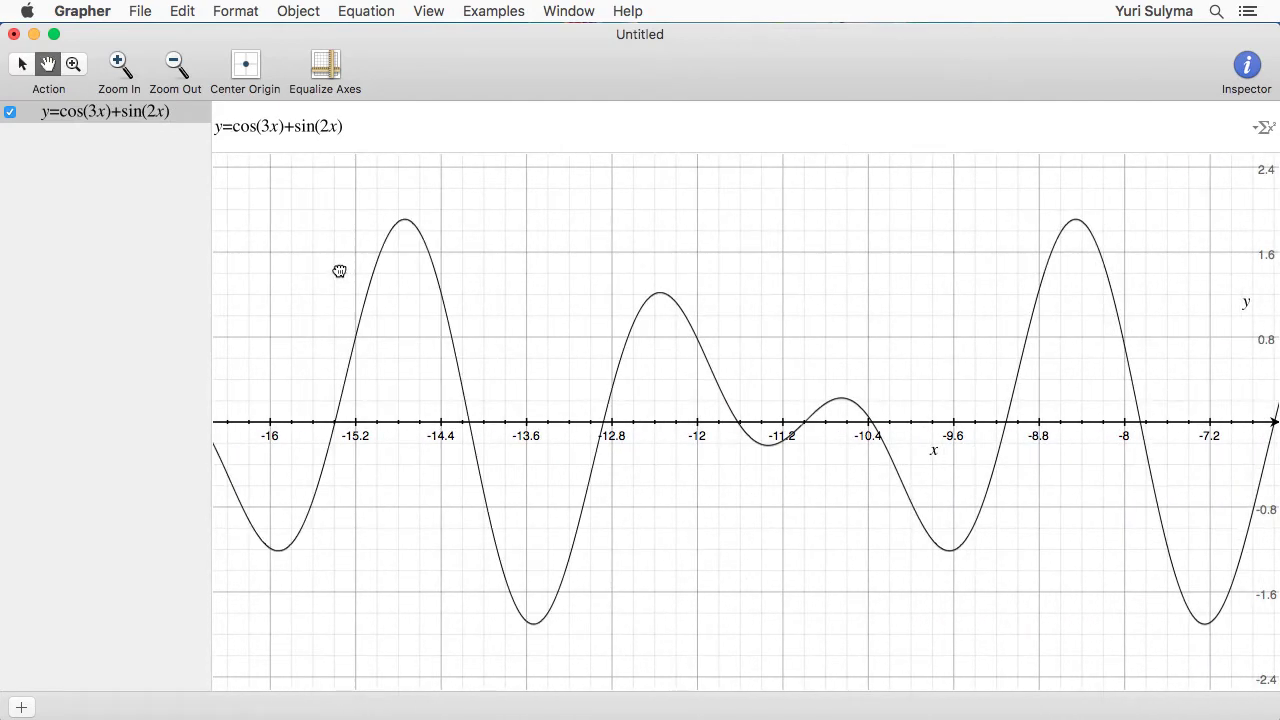
left_click_drag(555, 292, 455, 250)
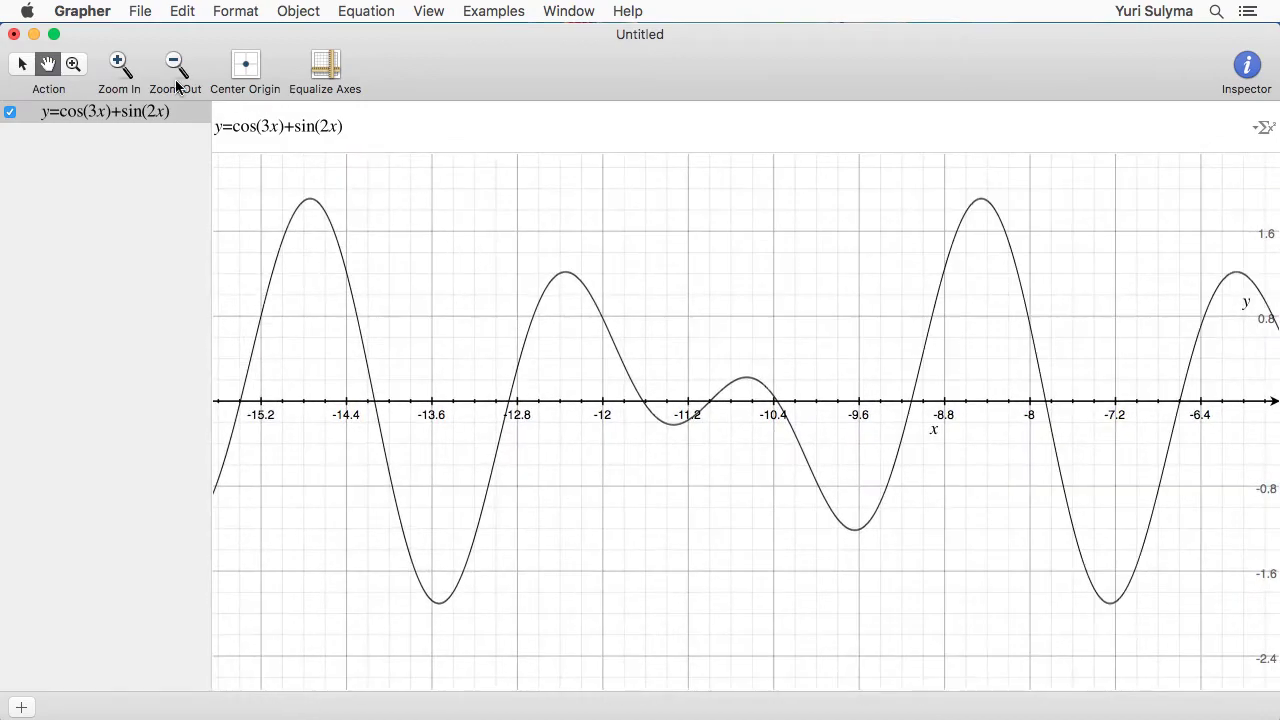
left_click(116, 65)
left_click(116, 65)
left_click_drag(642, 361, 846, 434)
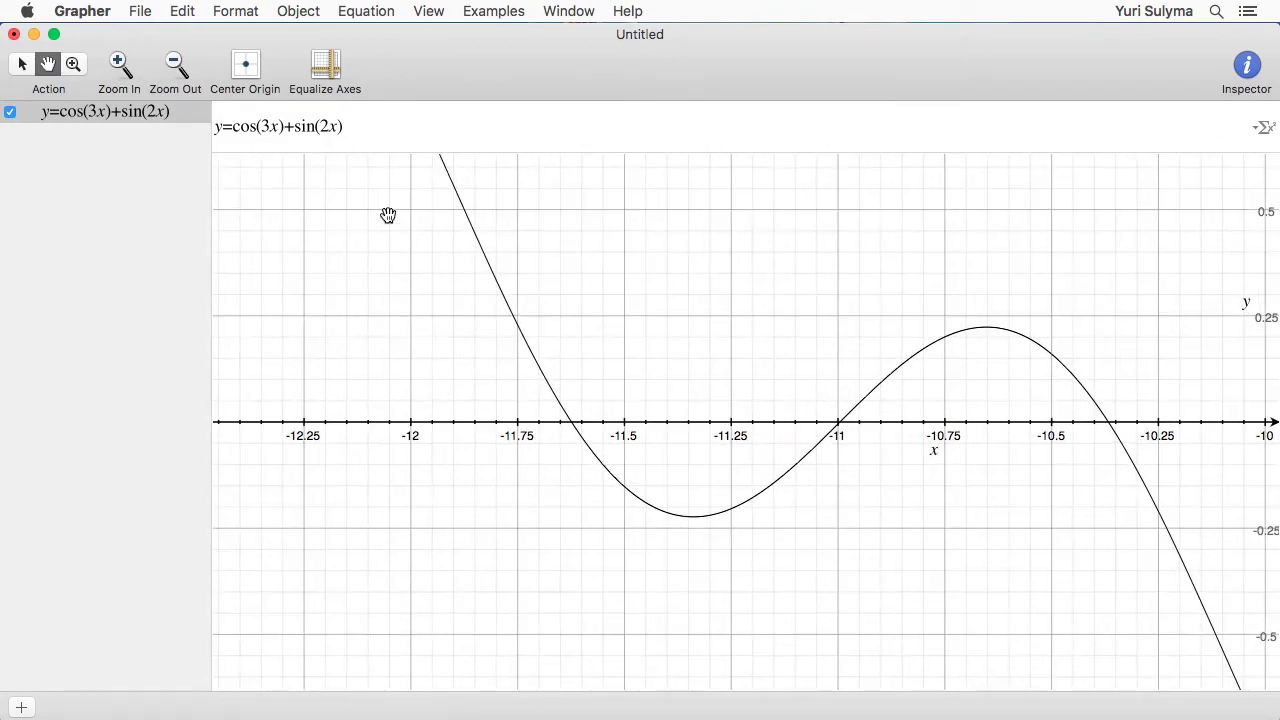
left_click_drag(386, 211, 935, 604)
left_click_drag(754, 440, 447, 250)
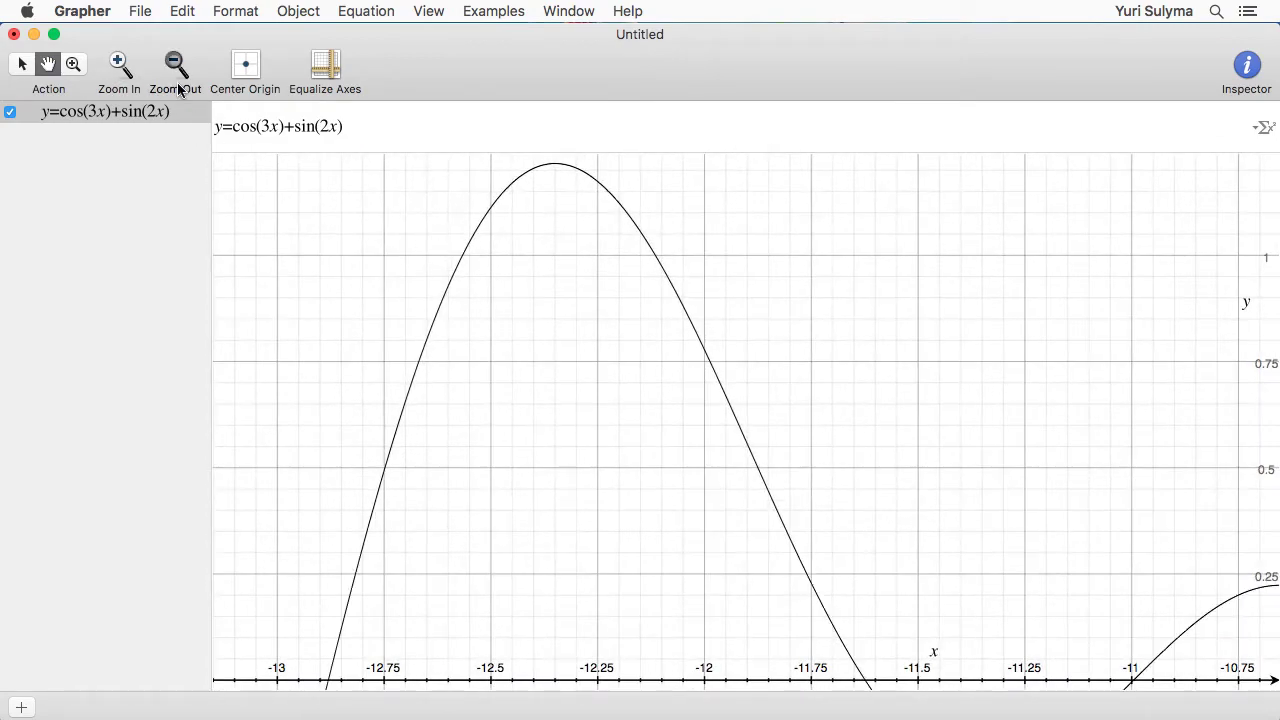
left_click(177, 82)
left_click(177, 82)
left_click(243, 72)
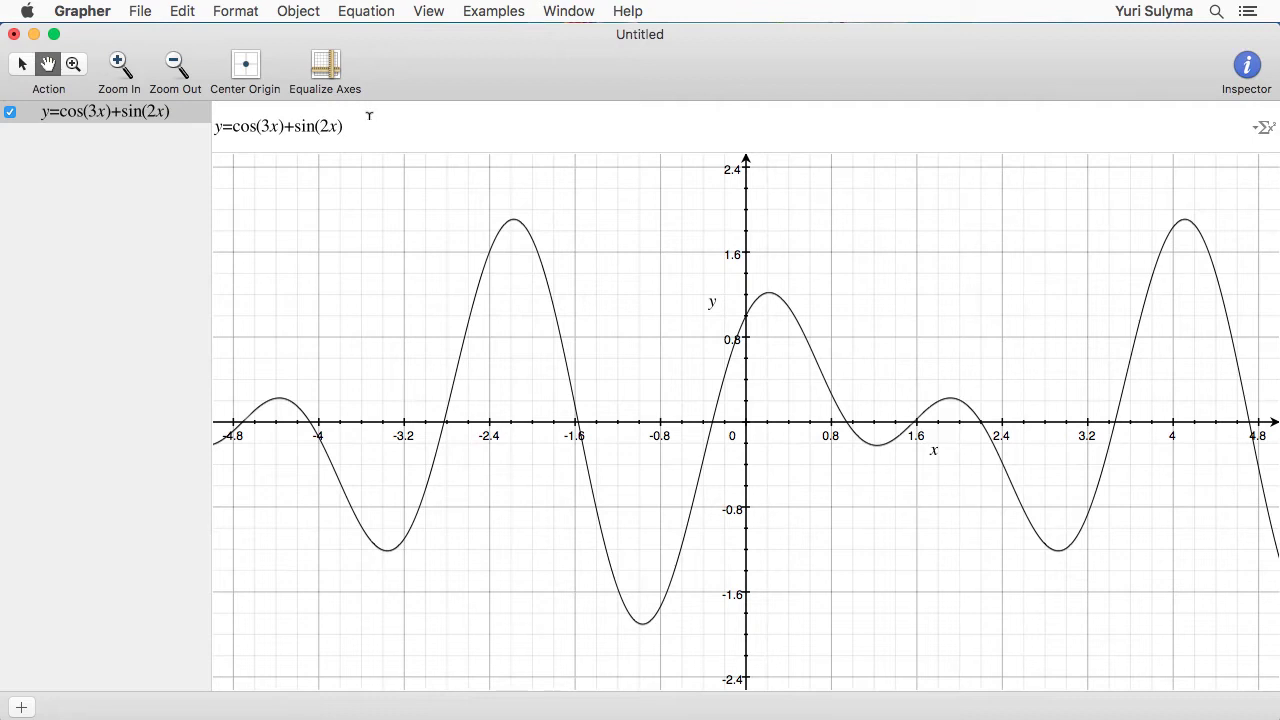
Step: Change the equation to y=e^sin(x) and widen the graph's visible range
left_click_drag(346, 126, 236, 125)
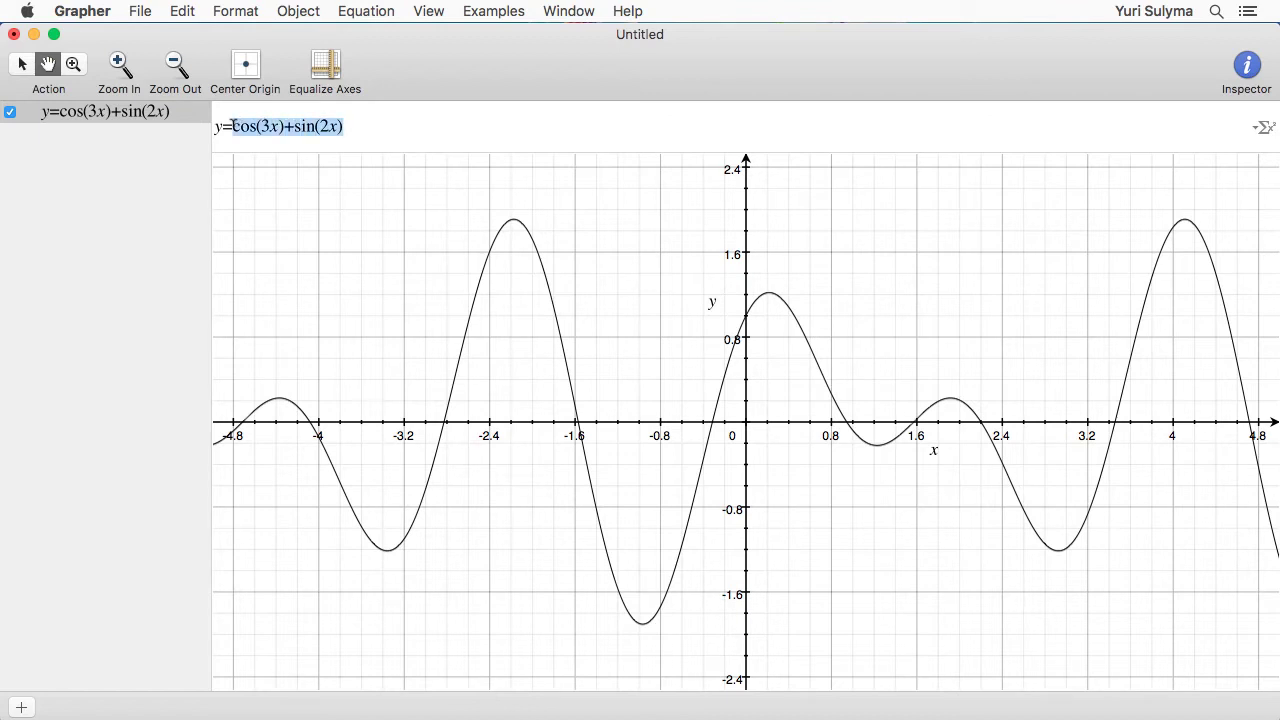
key("BackSpace")
type("^sin(x)")
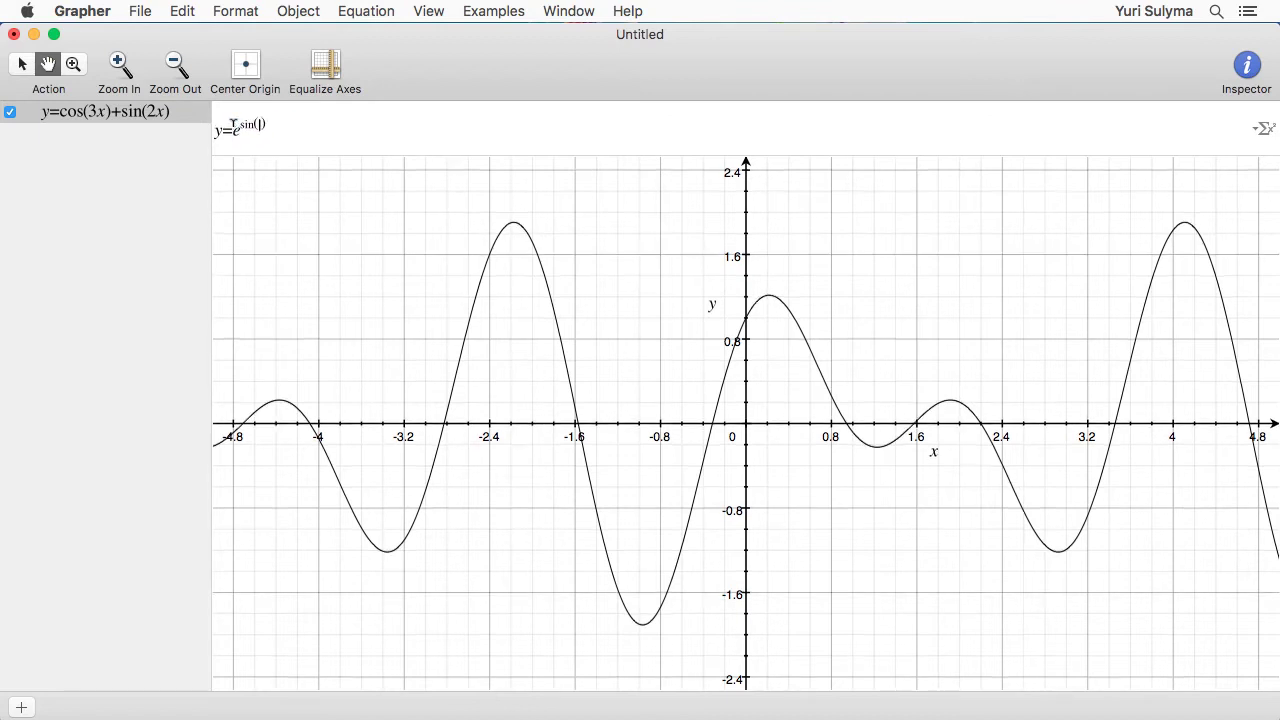
left_click(172, 70)
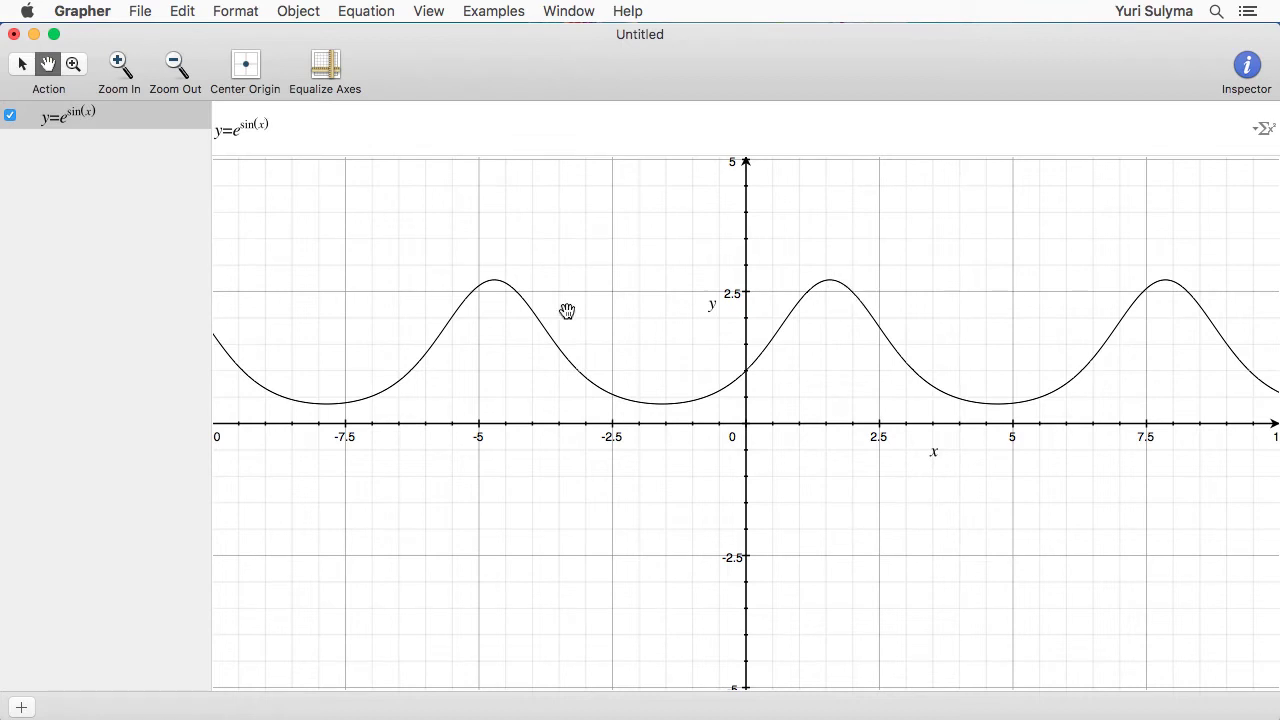
Step: Add a new equation that sets a 2D column vector [x, y] equal to a copy of itself
left_click(20, 708)
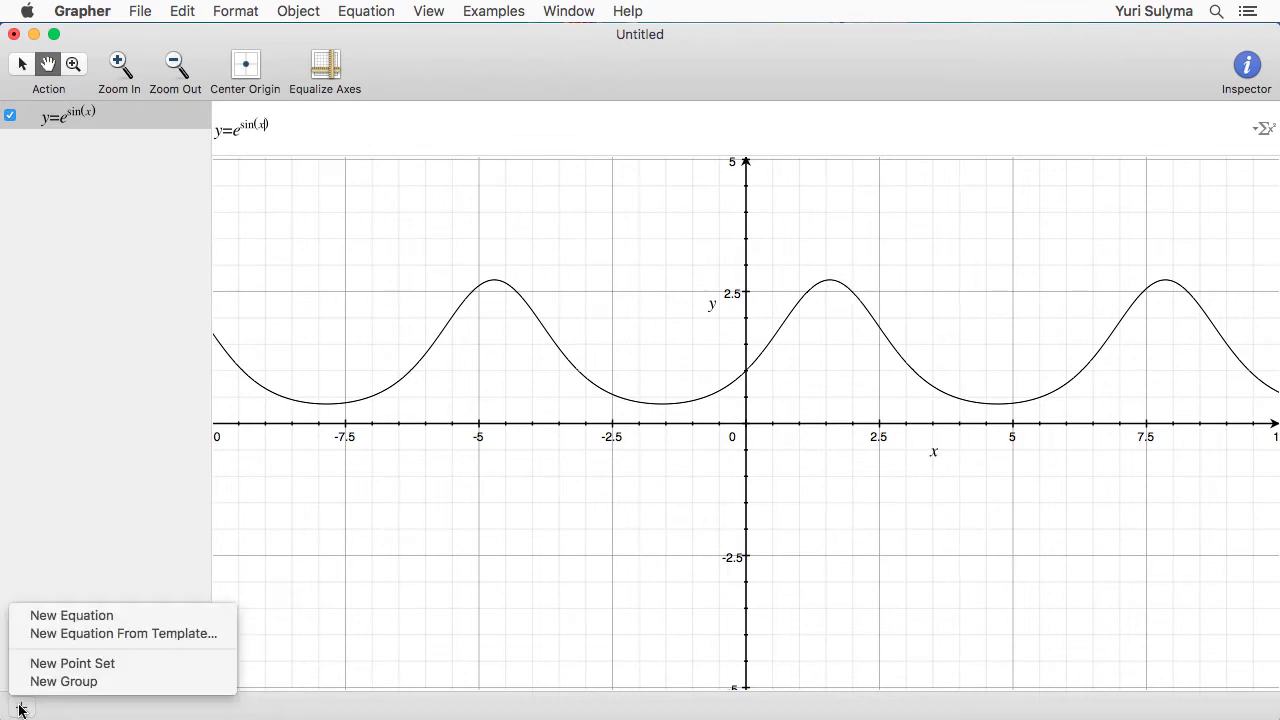
left_click(72, 612)
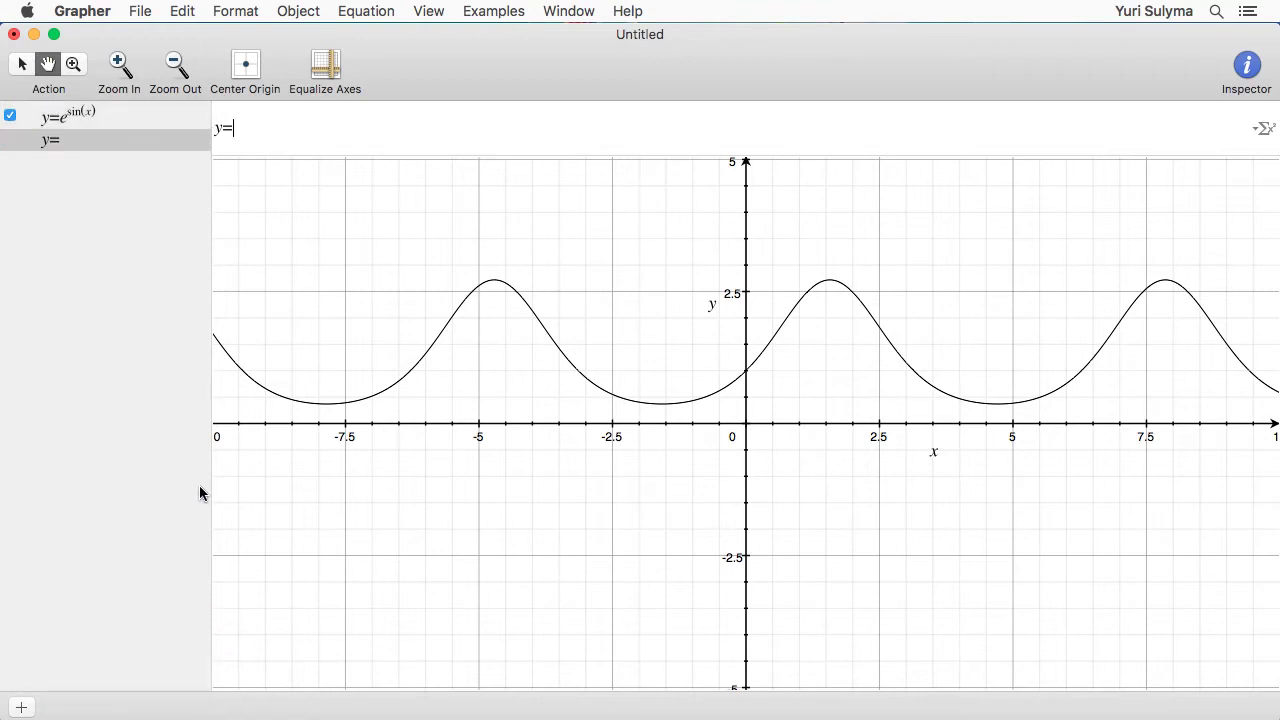
key("BackSpace")
key("BackSpace")
left_click(1266, 127)
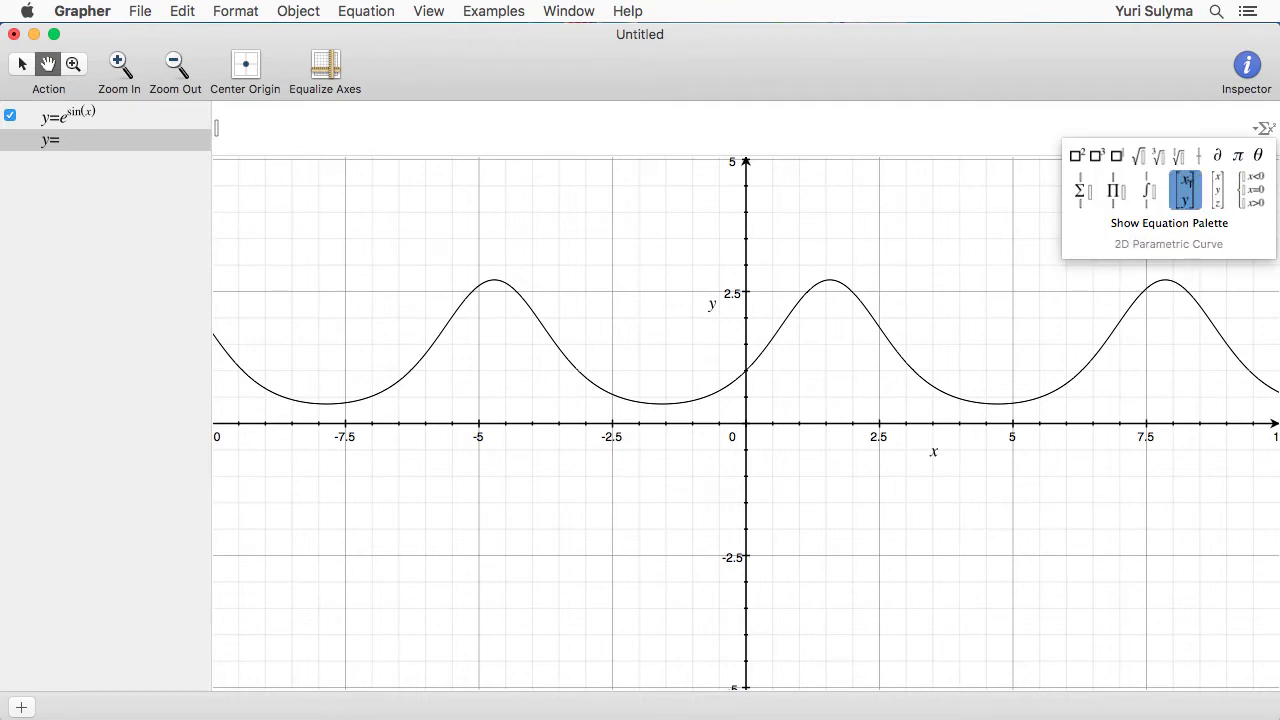
left_click(1187, 183)
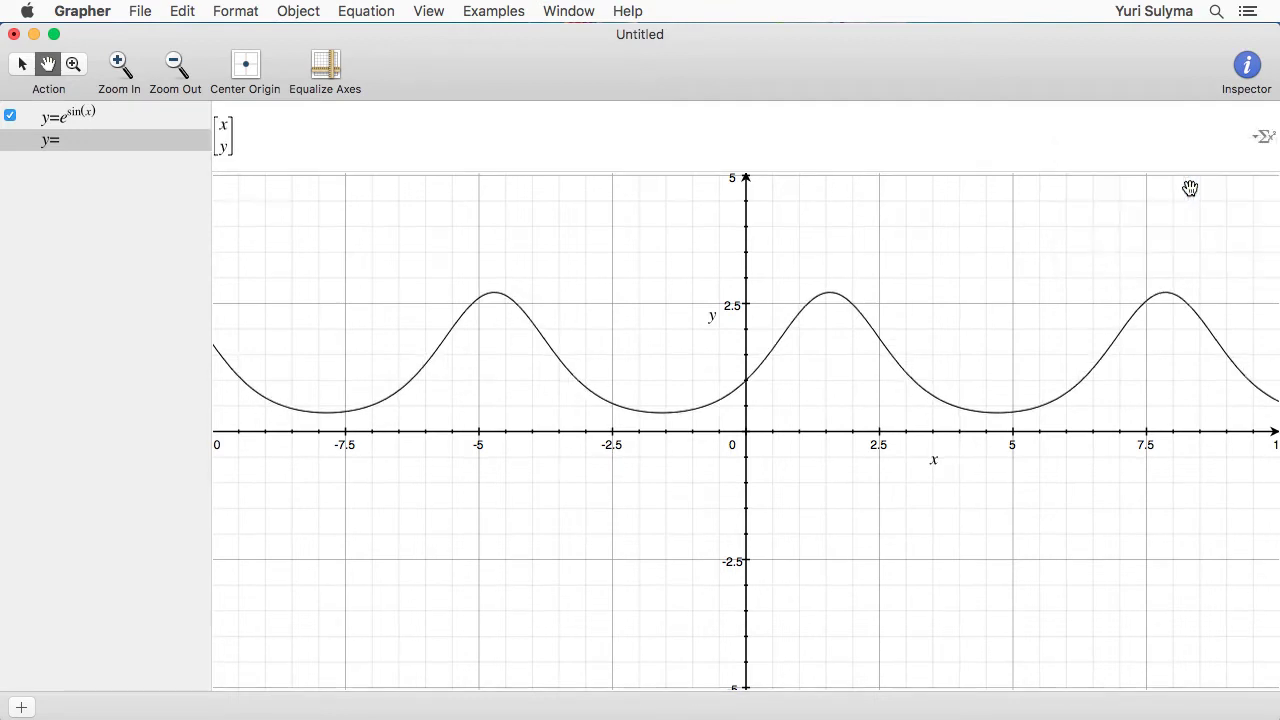
key("super+a")
key("super+c")
key("Right")
type("=")
key("super+v")
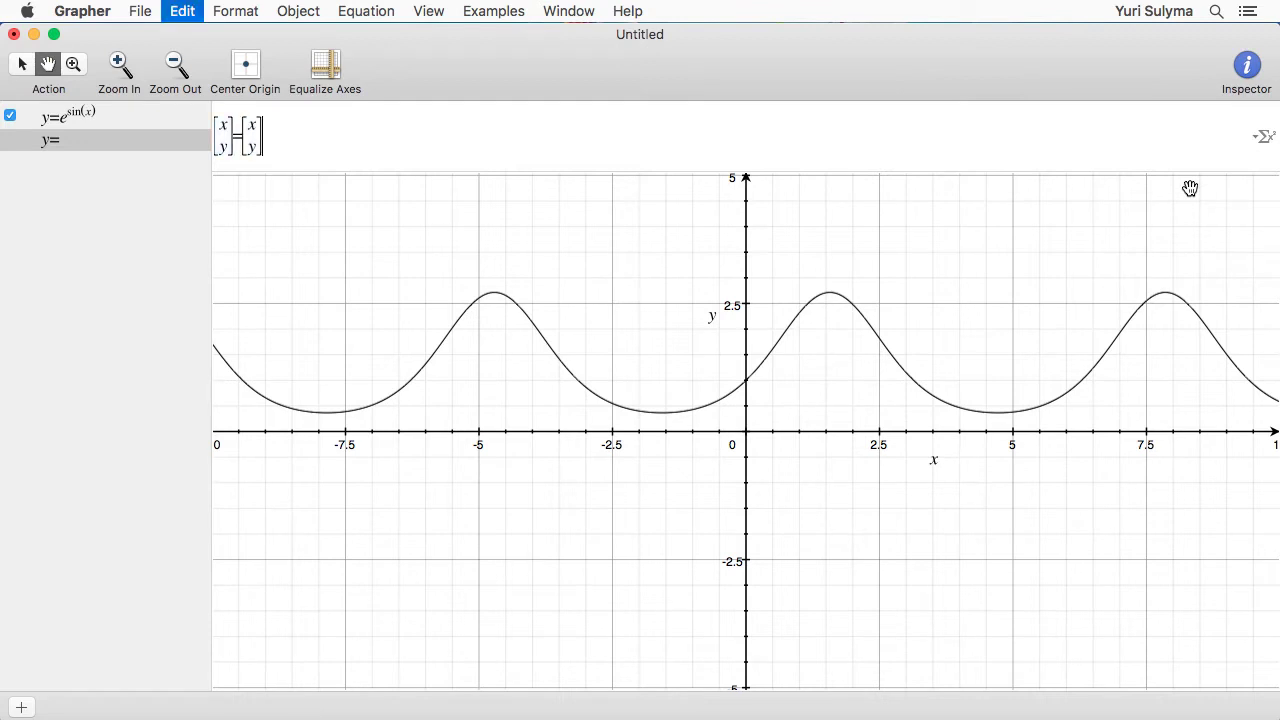
Step: Set the second vector's entries to 2 and e^sin(2) to plot that point on the curve
key("BackSpace")
type("2")
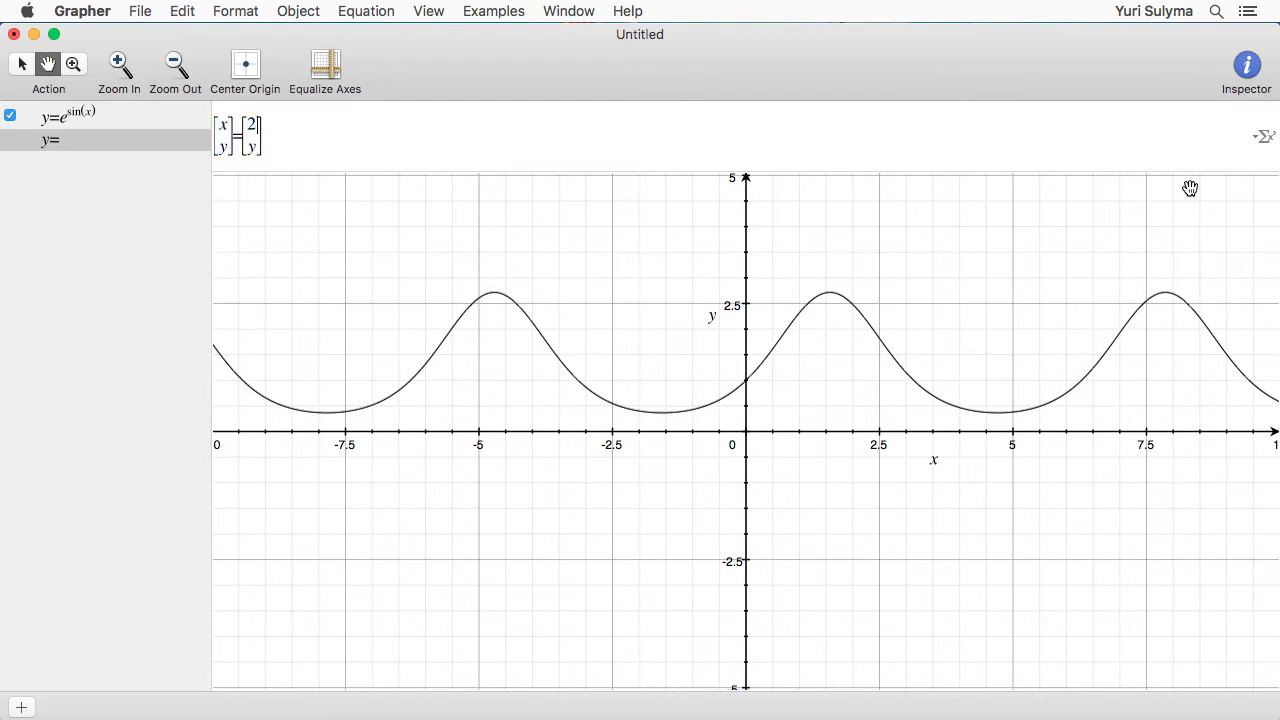
key("Tab")
type("e^sin(2")
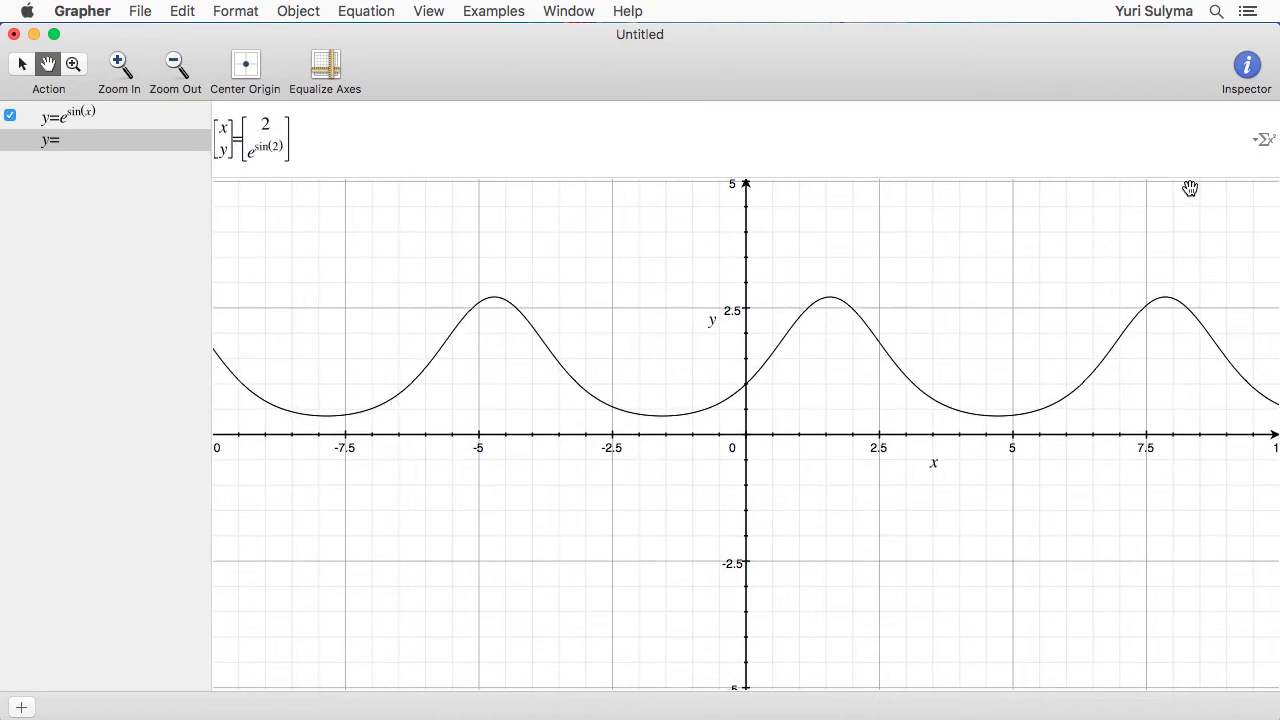
key("Return")
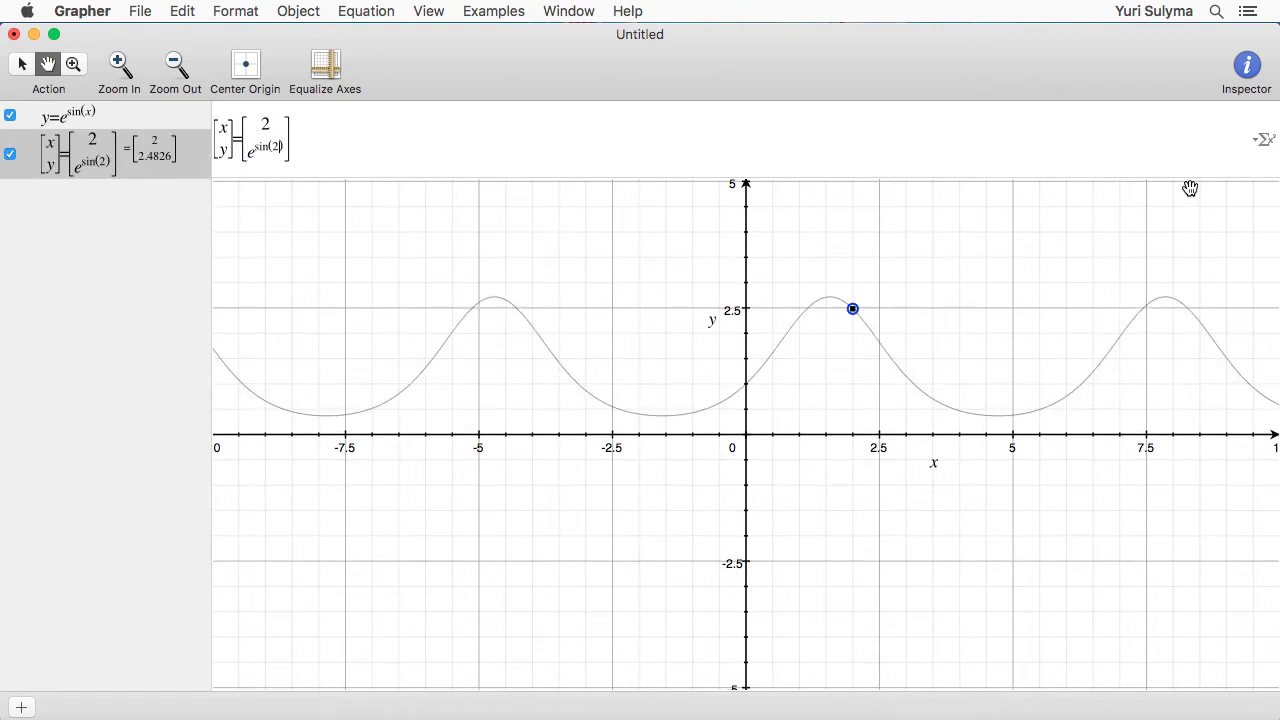
Step: Add the function definition f(t)=e^sin(t) and move it to the top of the equation list
left_click(21, 64)
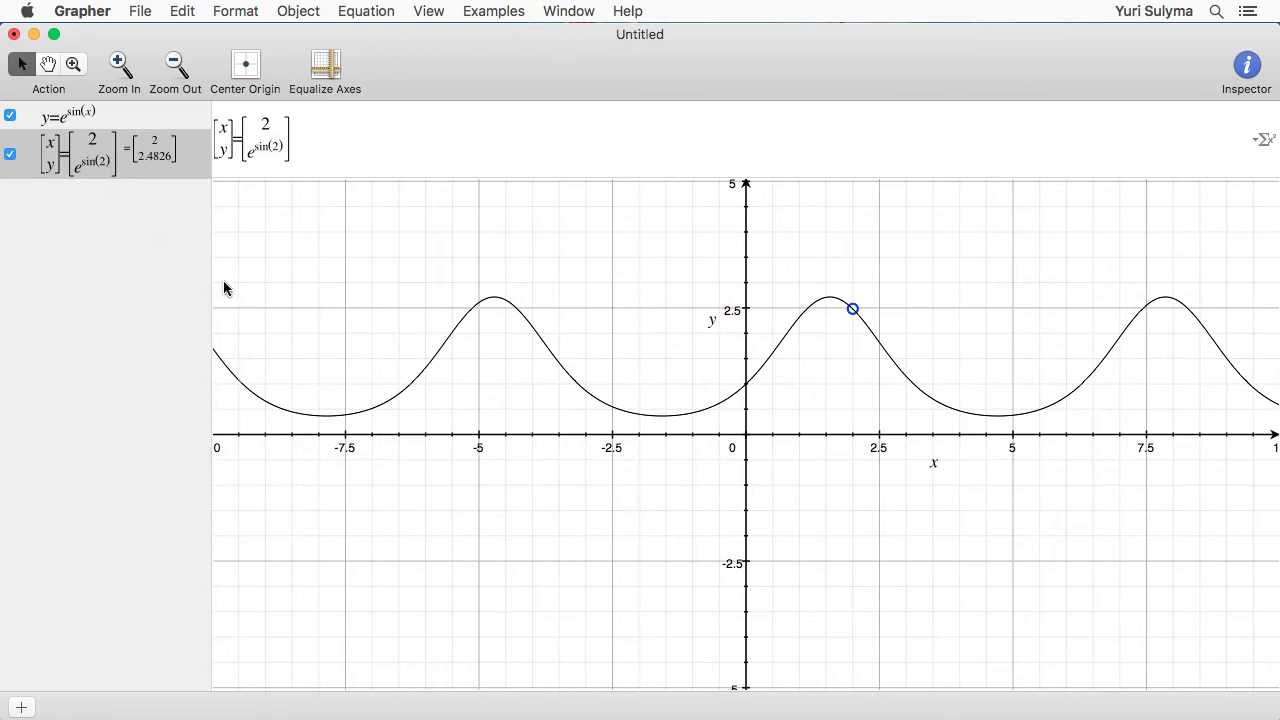
key("super+alt+n")
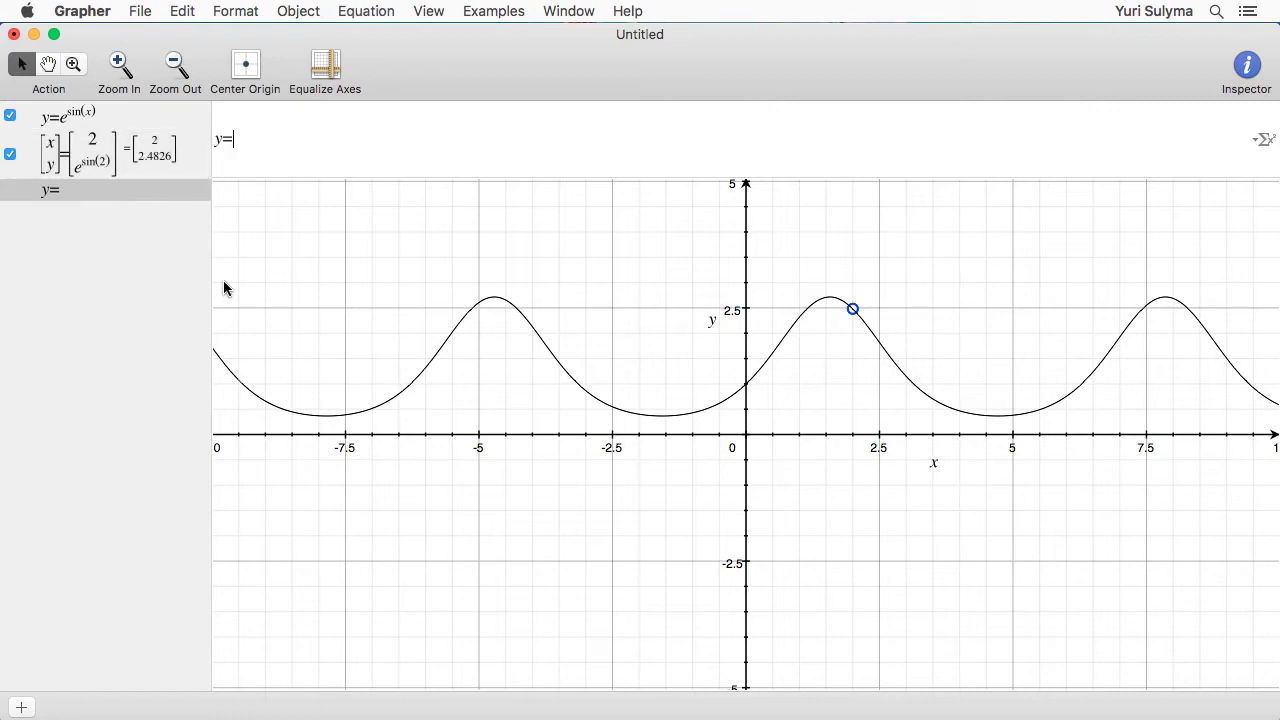
key("BackSpace")
key("BackSpace")
type("f(t)=e^sin(t")
left_click_drag(159, 219, 143, 131)
Step: Rewrite the curve equation y=e^sin(x) as y=f(x)
left_click(110, 148)
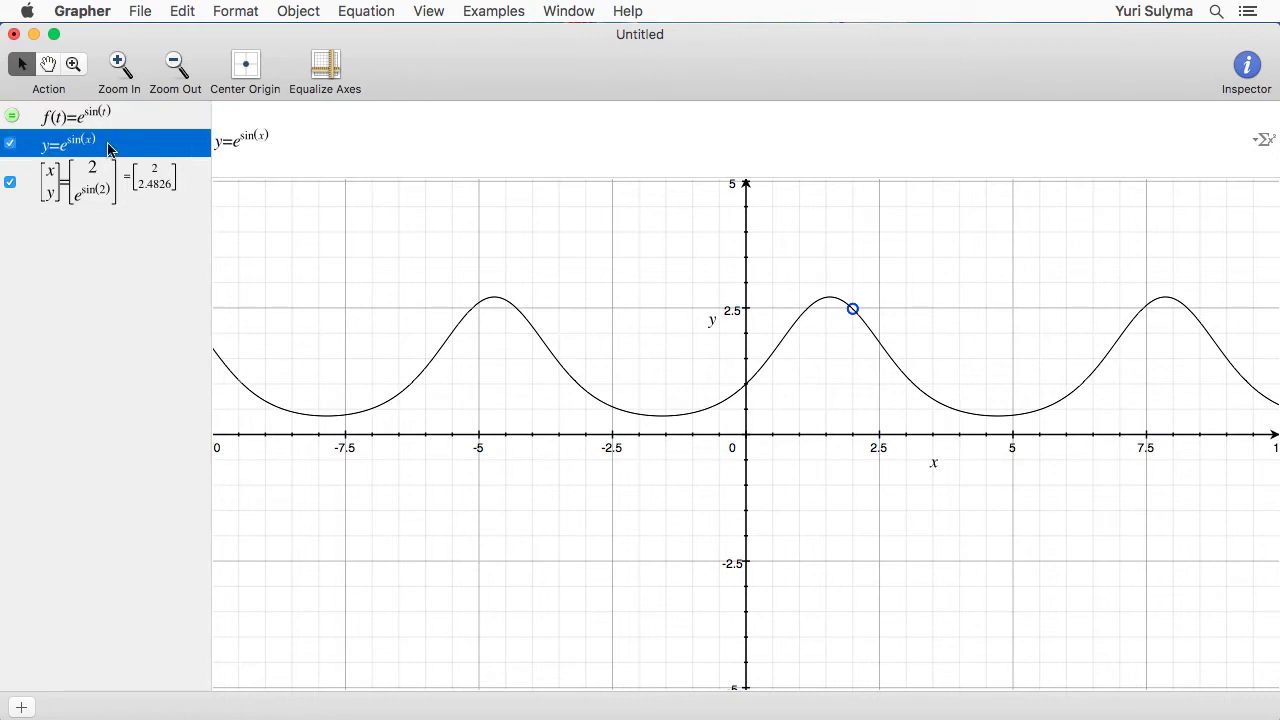
left_click(339, 141)
key("shift+Left")
key("shift+Left")
type("f(x")
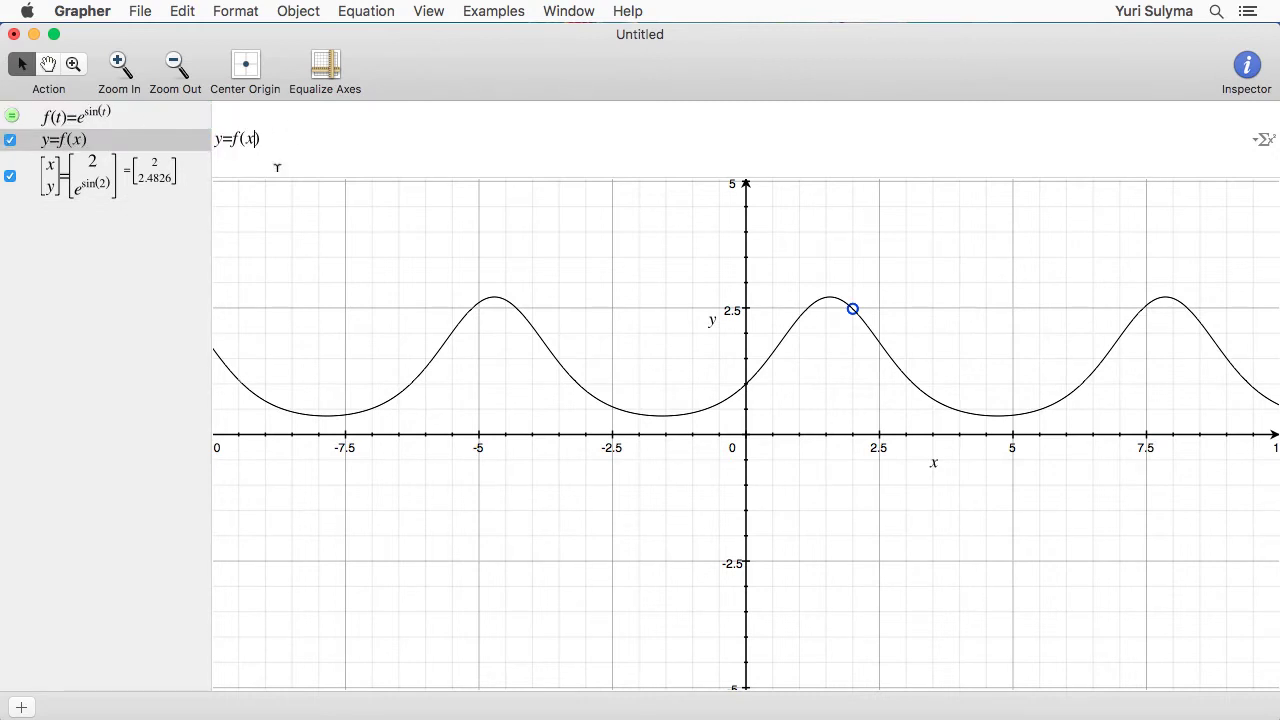
Step: Replace e^sin(2) with f(2) in the second entry of the plotted point's vector
left_click(150, 175)
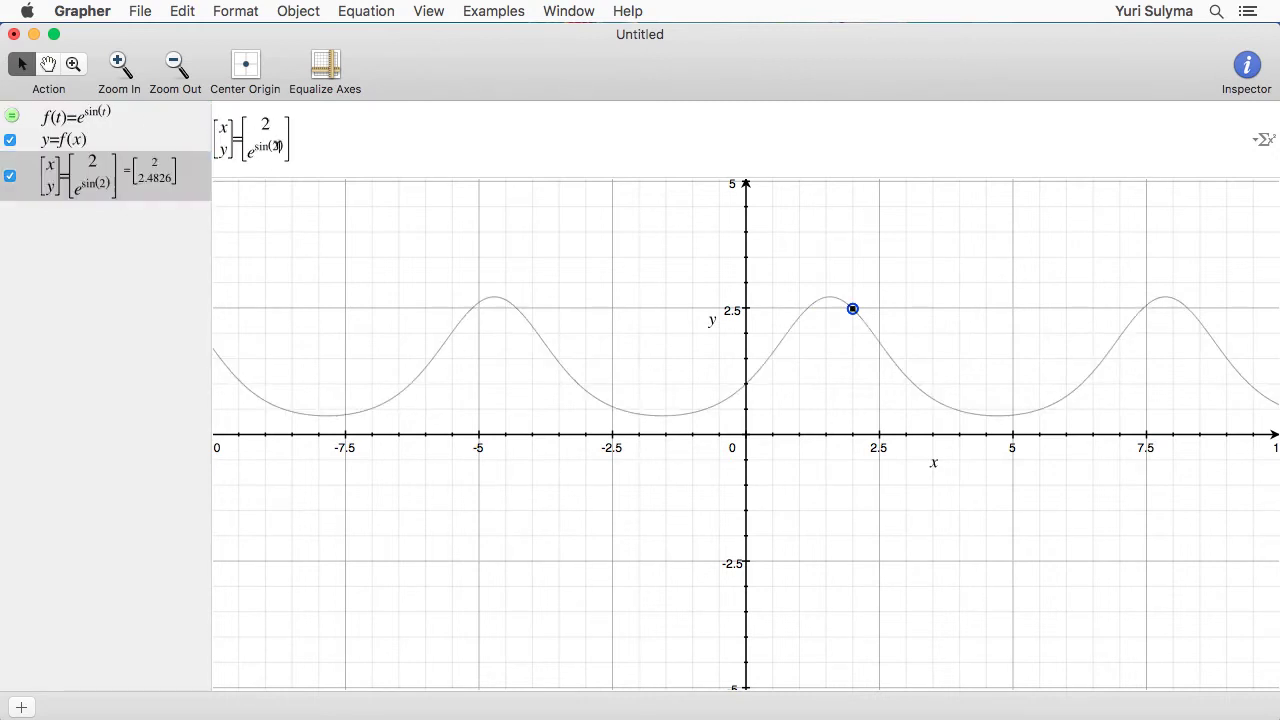
key("BackSpace")
key("BackSpace")
key("BackSpace")
key("BackSpace")
key("BackSpace")
key("BackSpace")
key("BackSpace")
type("f(2")
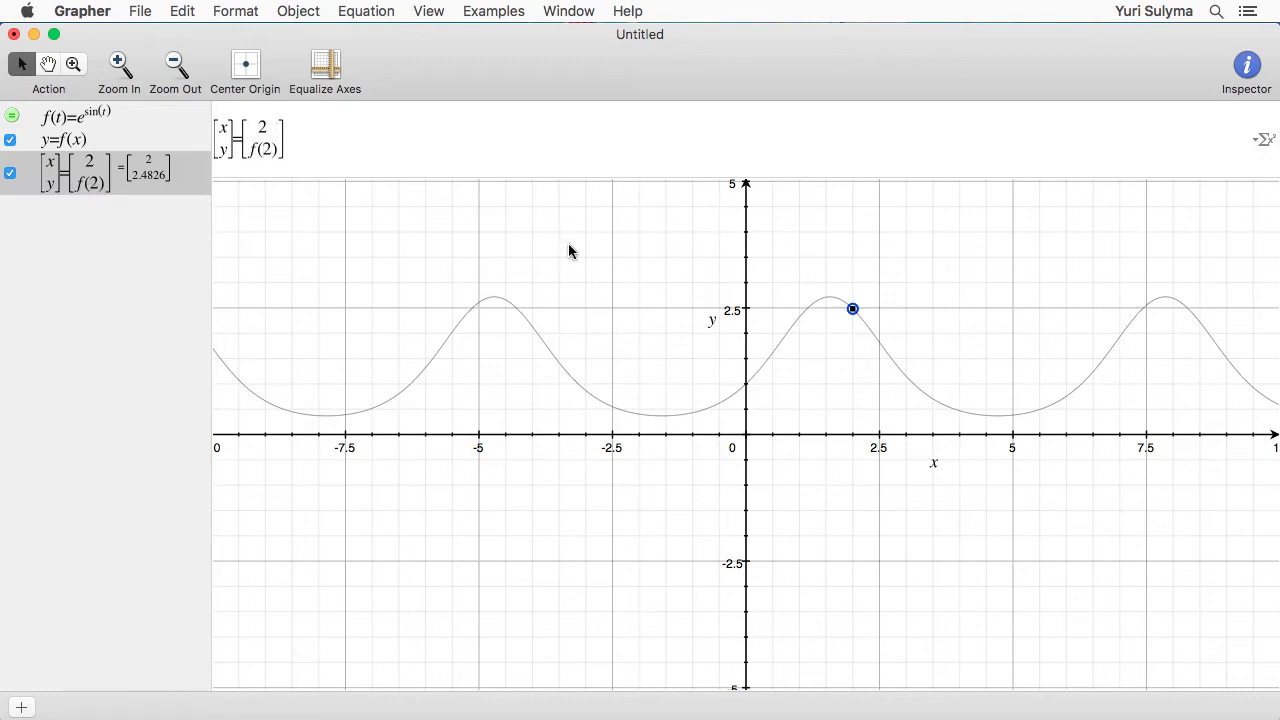
key("Return")
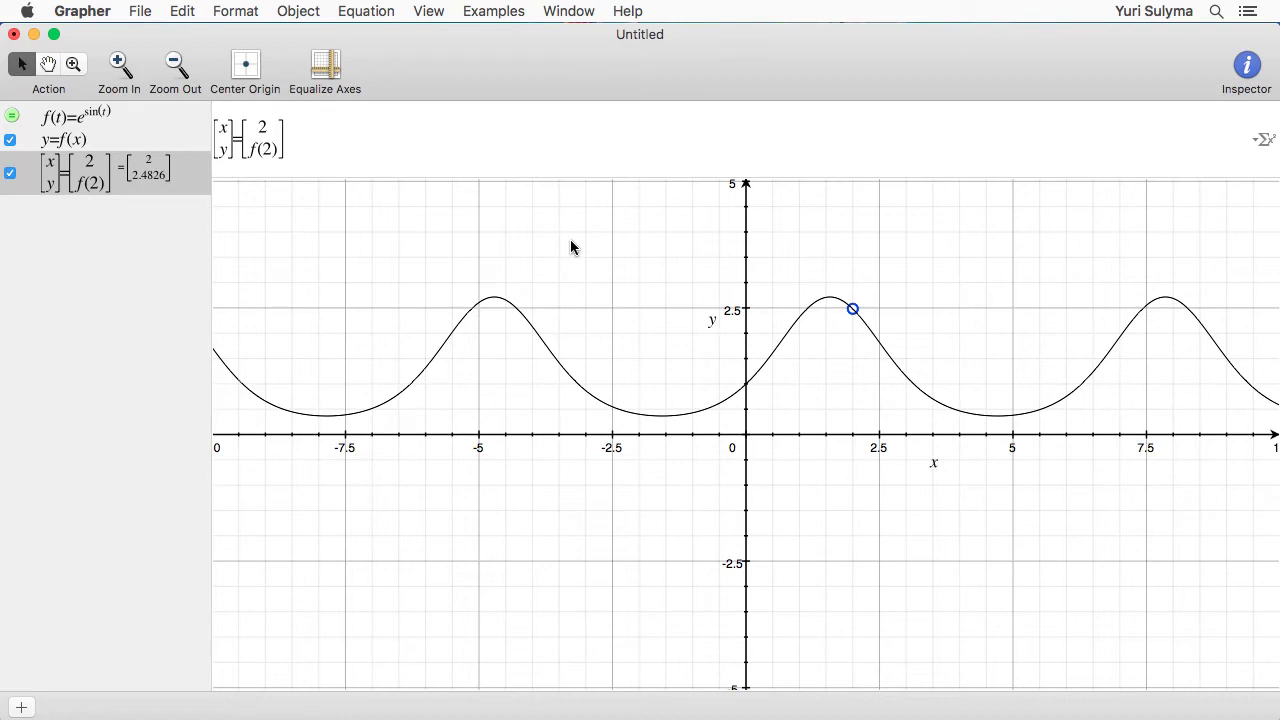
Step: Add the constant definition p=2 and place it directly below f(t) in the equation list
left_click(124, 119)
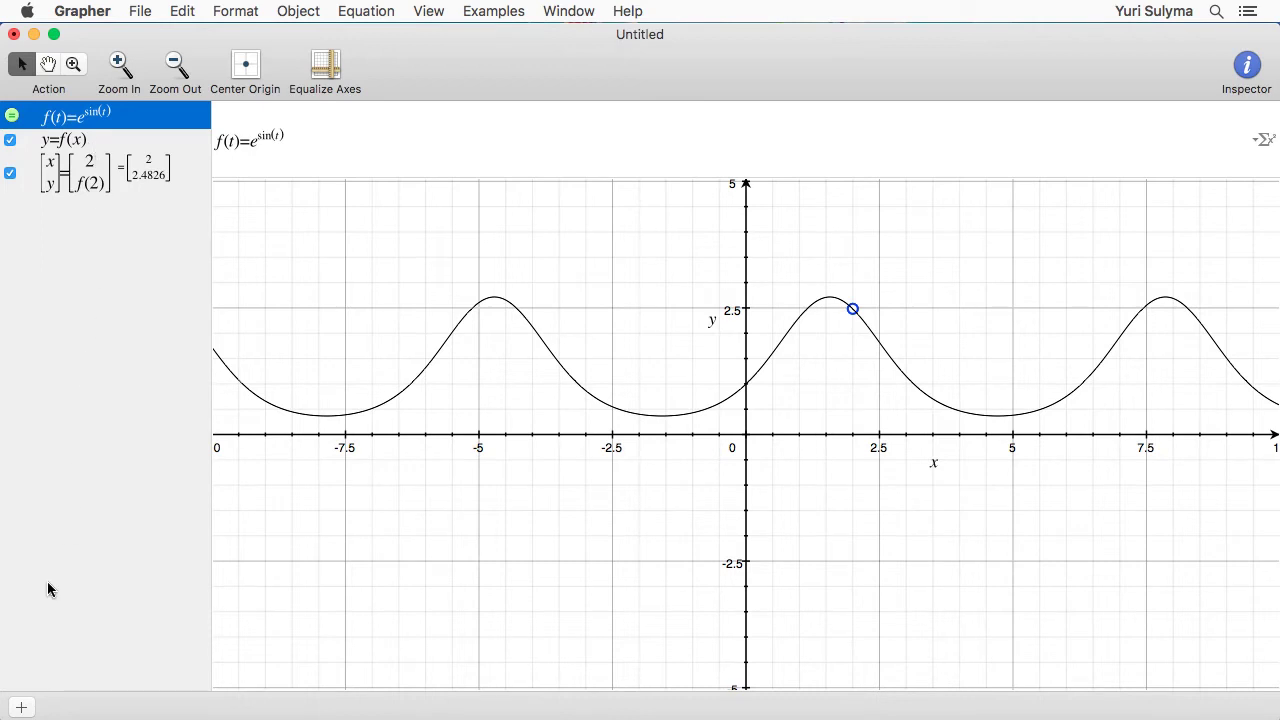
left_click(16, 706)
left_click(44, 612)
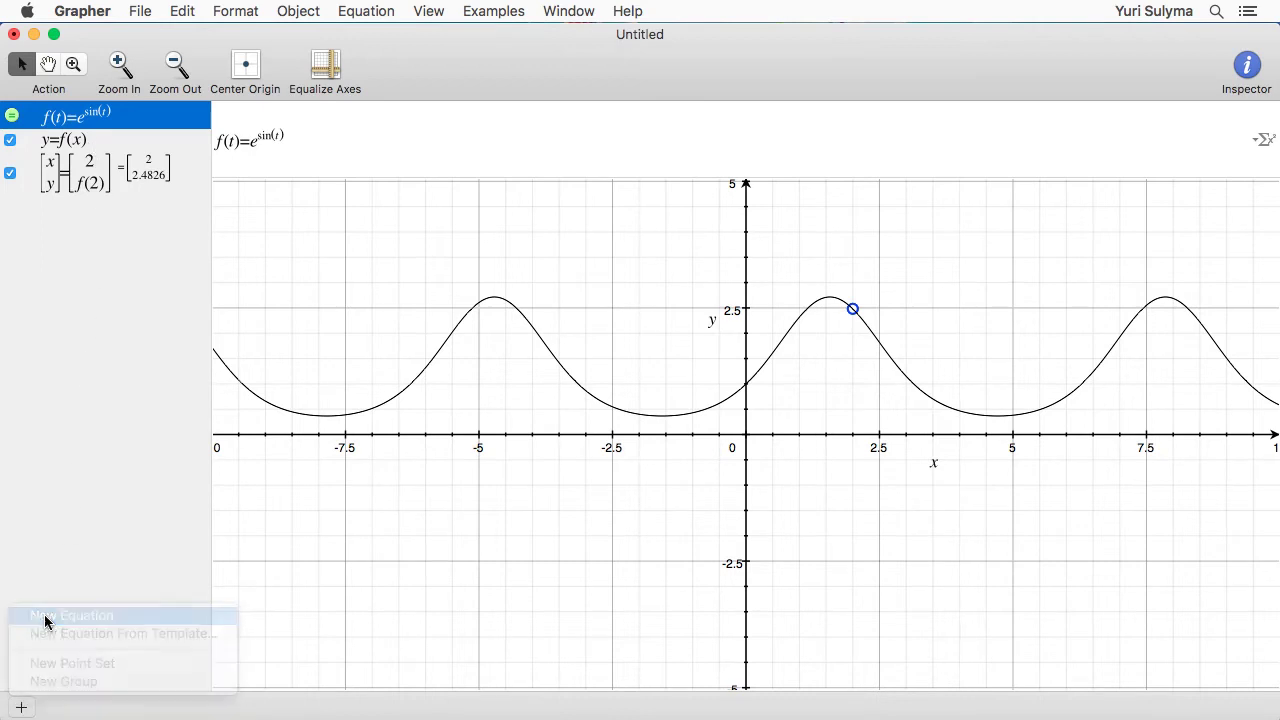
key("BackSpace")
type("p=2")
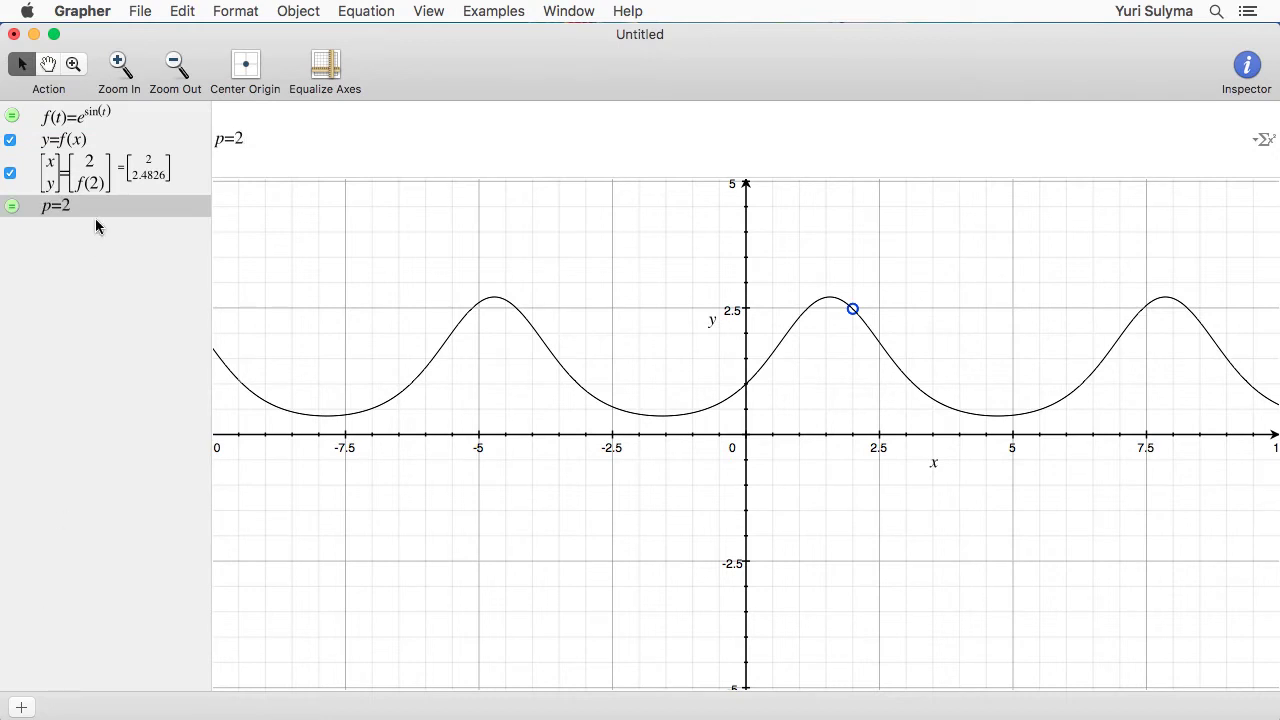
left_click_drag(97, 206, 94, 140)
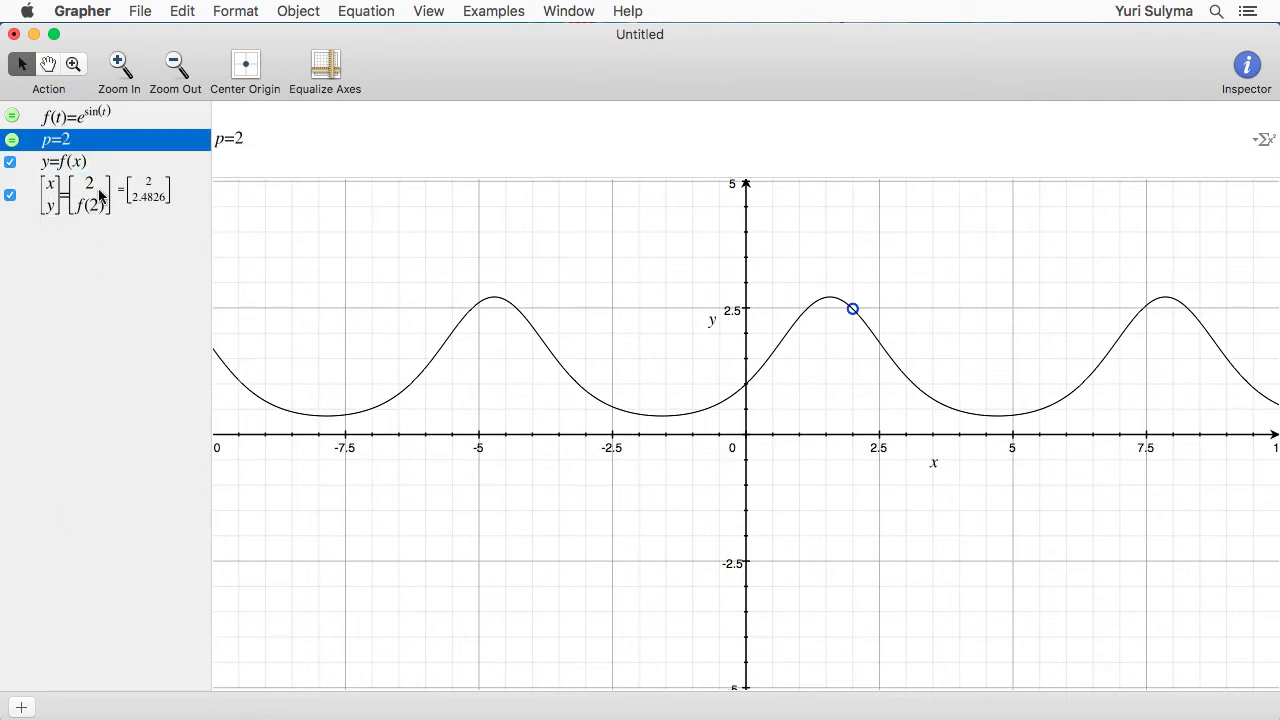
Step: Replace both 2s in the point's vector with p so its entries are p and f(p)
left_click(99, 196)
double_click(263, 127)
type("p")
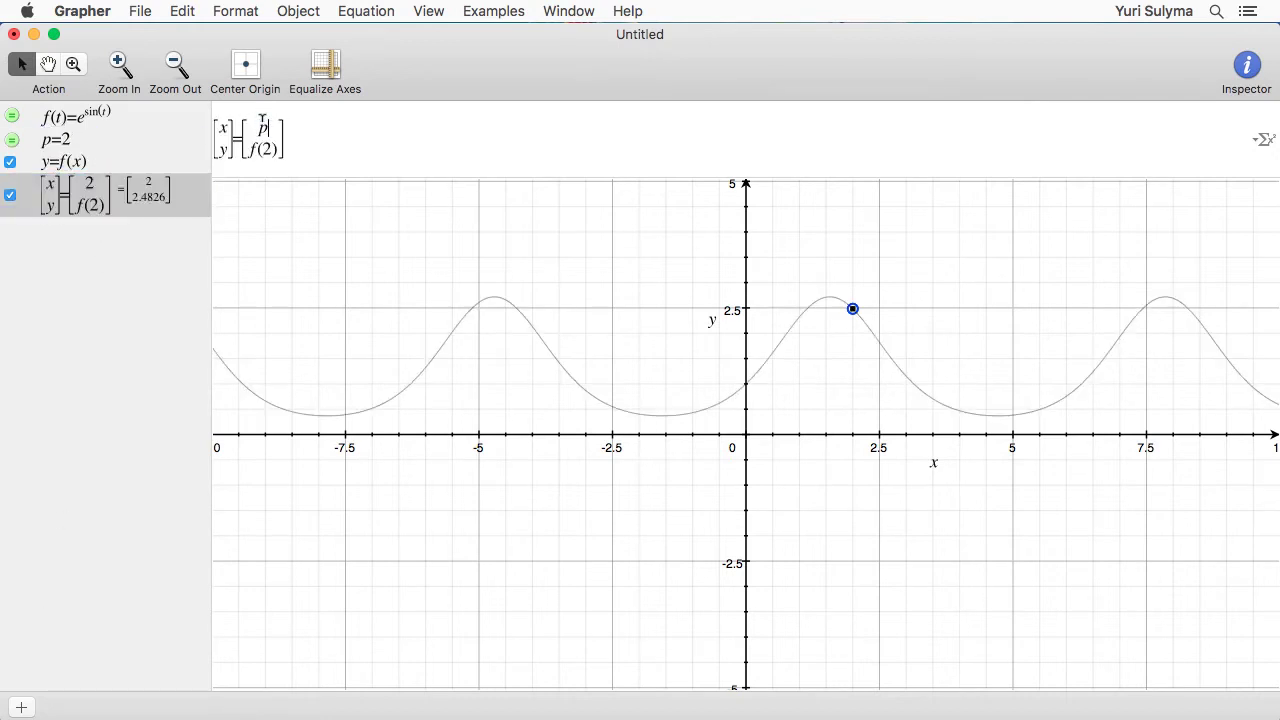
double_click(268, 149)
type("p")
key("Return")
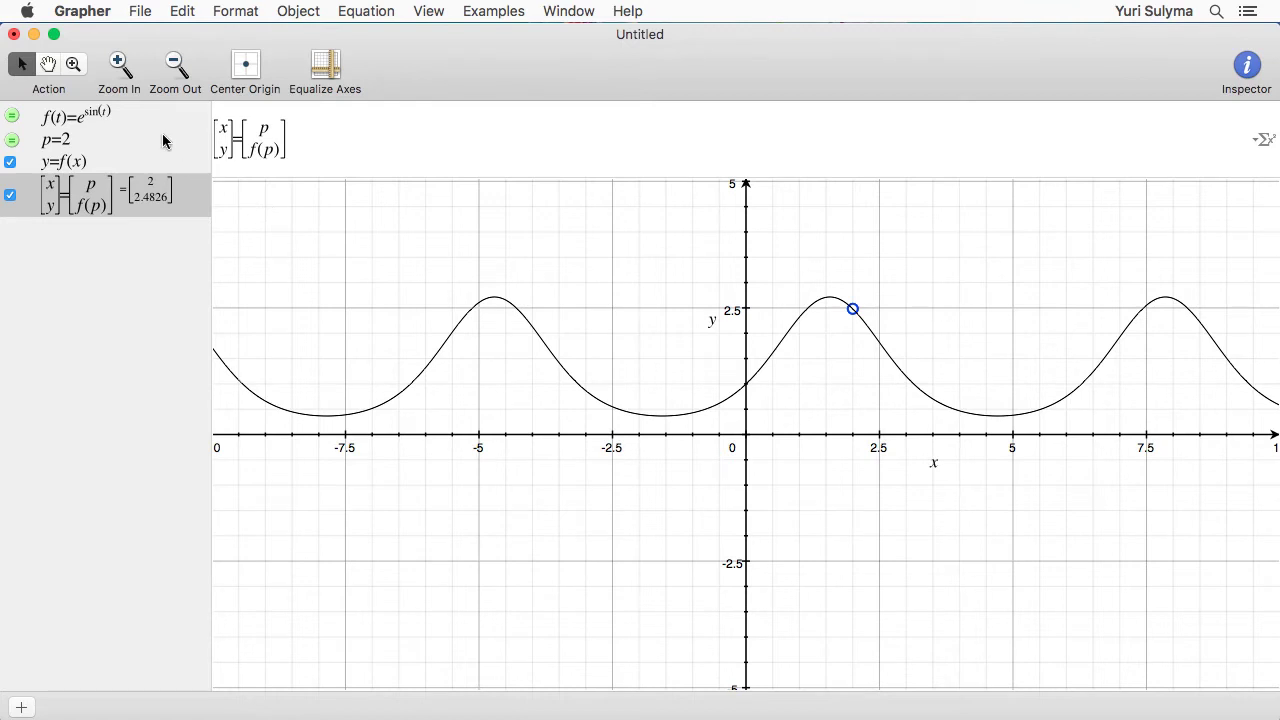
key("Tab")
Step: Redefine the function f(t) as cos(t)
left_click(131, 117)
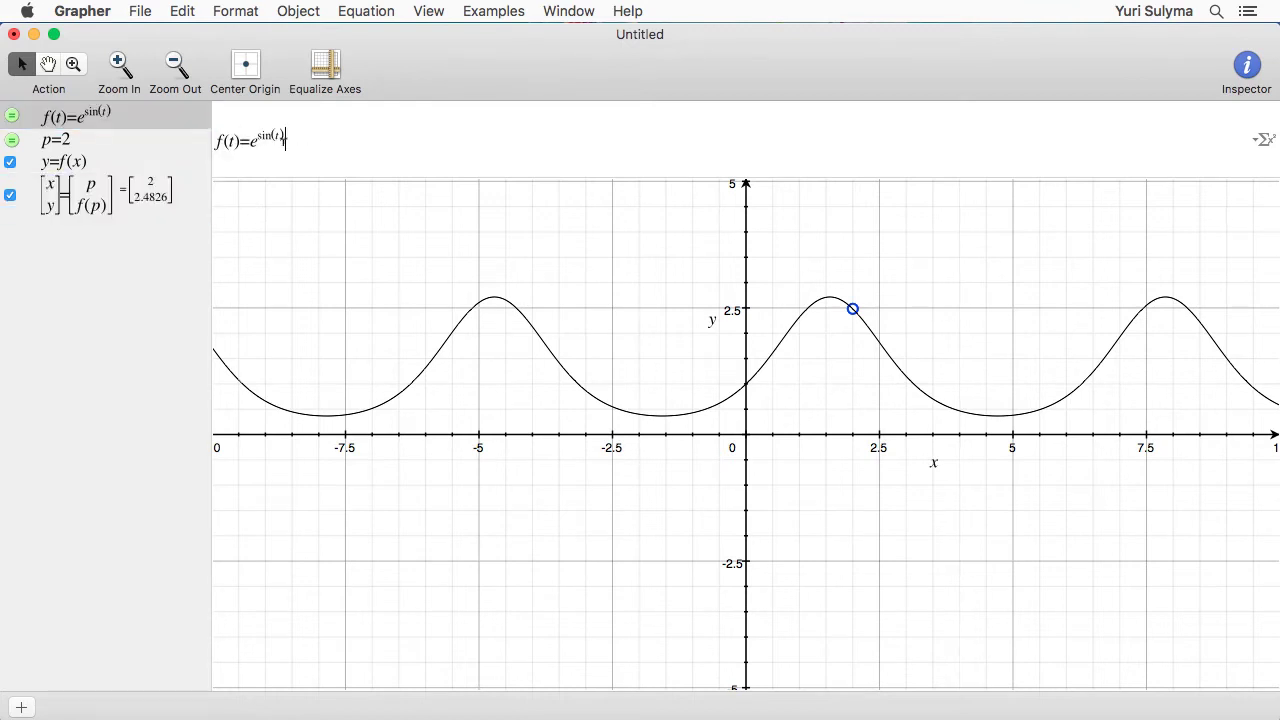
left_click_drag(286, 140, 248, 140)
type("cos(t")
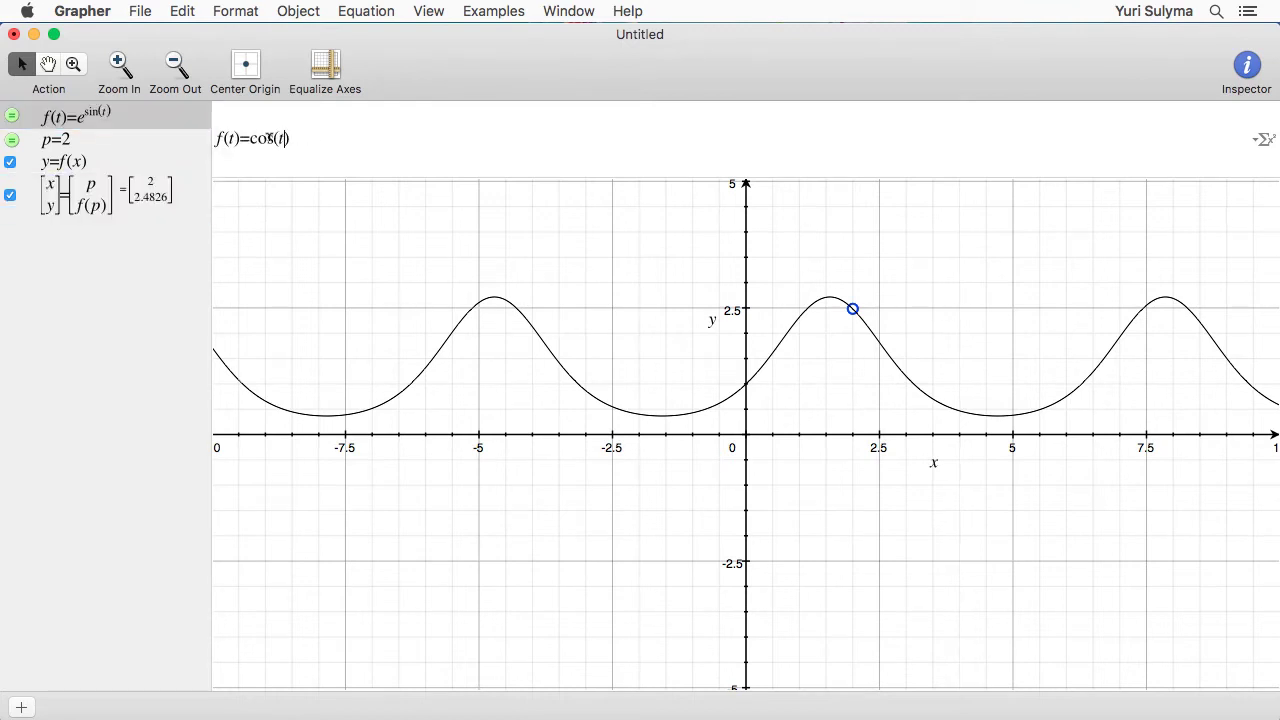
key("Return")
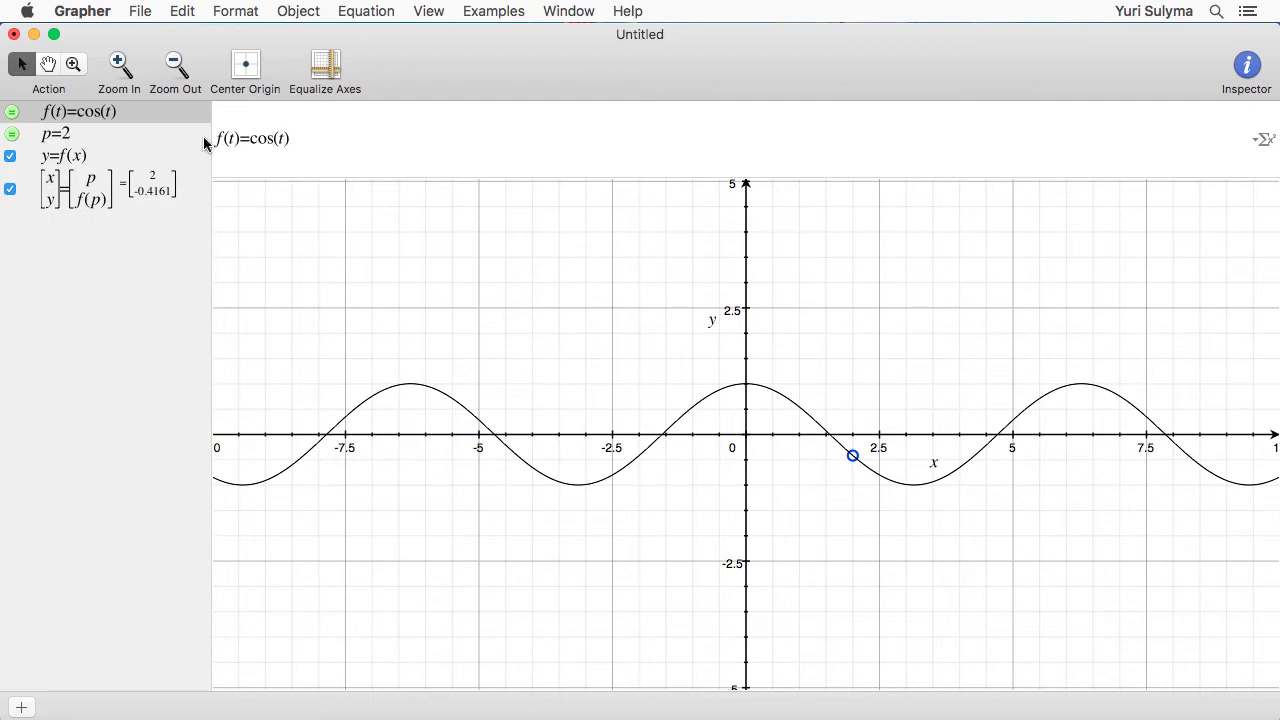
Step: Try -1, -3 and 0 as values of p and return it to 2
left_click(126, 137)
left_click(289, 134)
key("BackSpace")
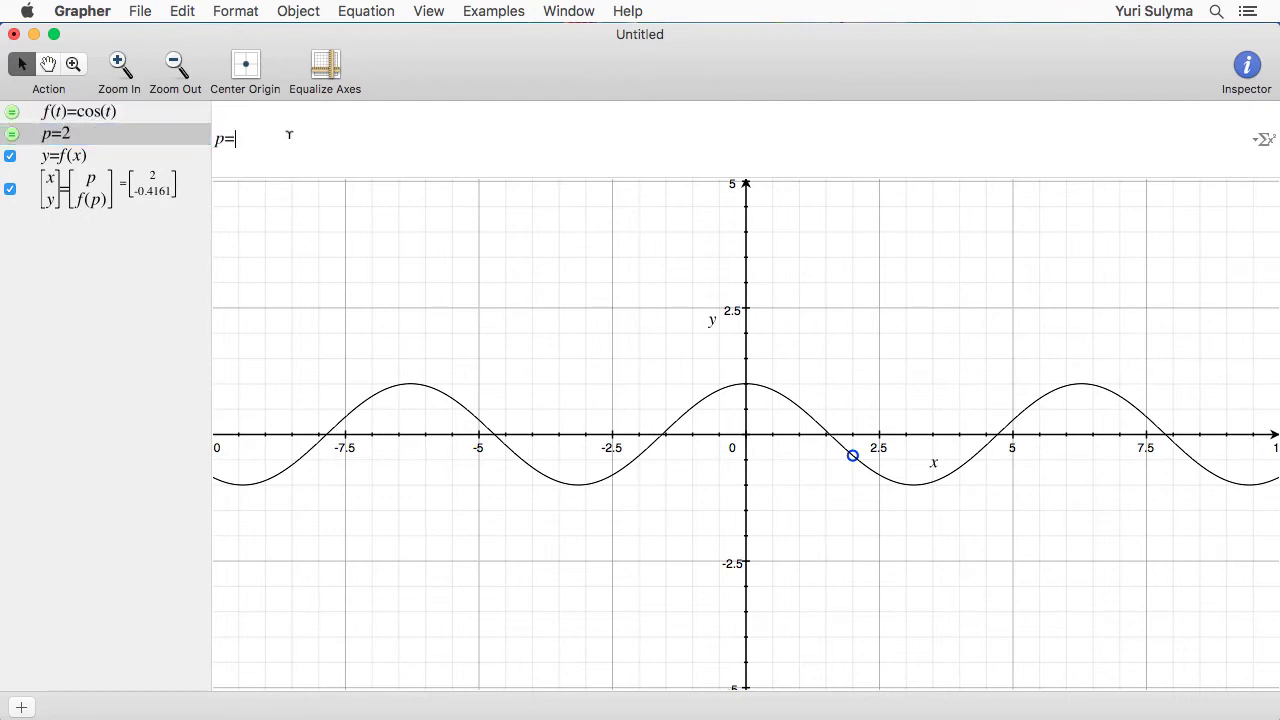
type("-1")
key("BackSpace")
type("3")
key("BackSpace")
key("BackSpace")
type("0")
key("BackSpace")
type("2")
Step: Change the definition of f(t) from cosine back to e^sin(t)
left_click(127, 111)
left_click(313, 148)
key("shift+Left")
key("shift+Left")
key("shift+Left")
key("shift+Left")
key("shift+Left")
key("shift+Left")
type("E")
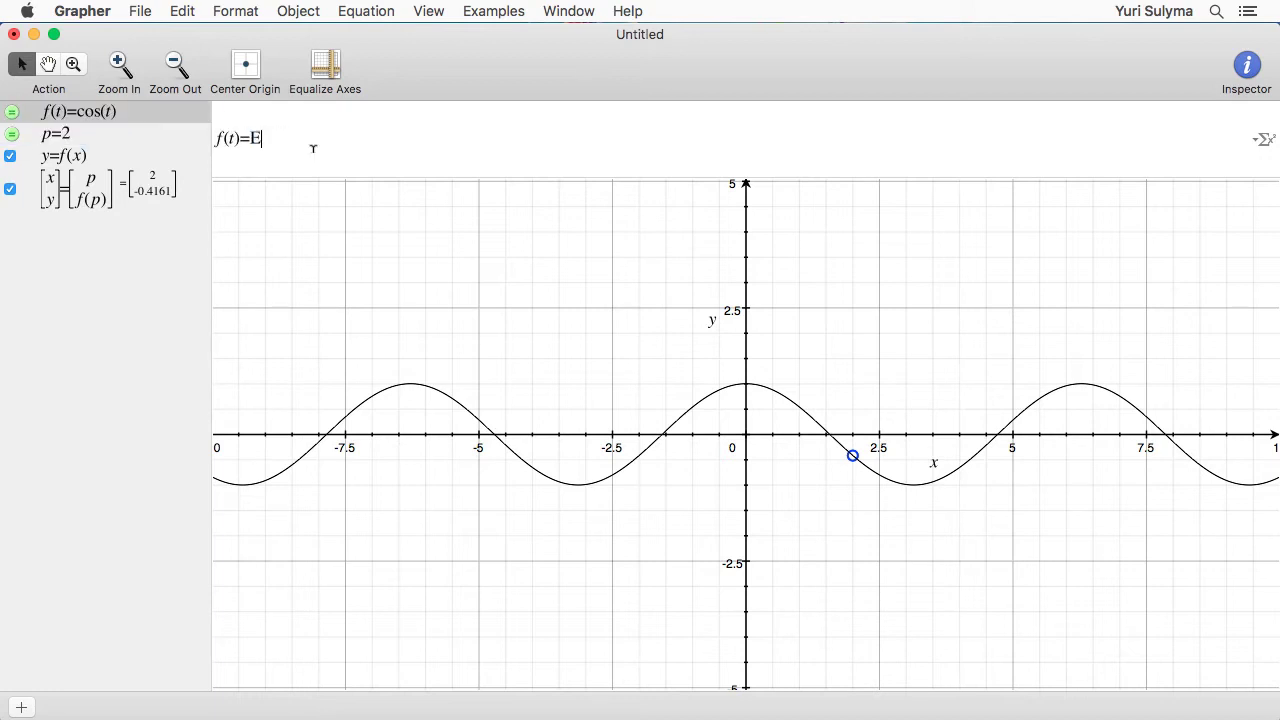
type("^sin(t")
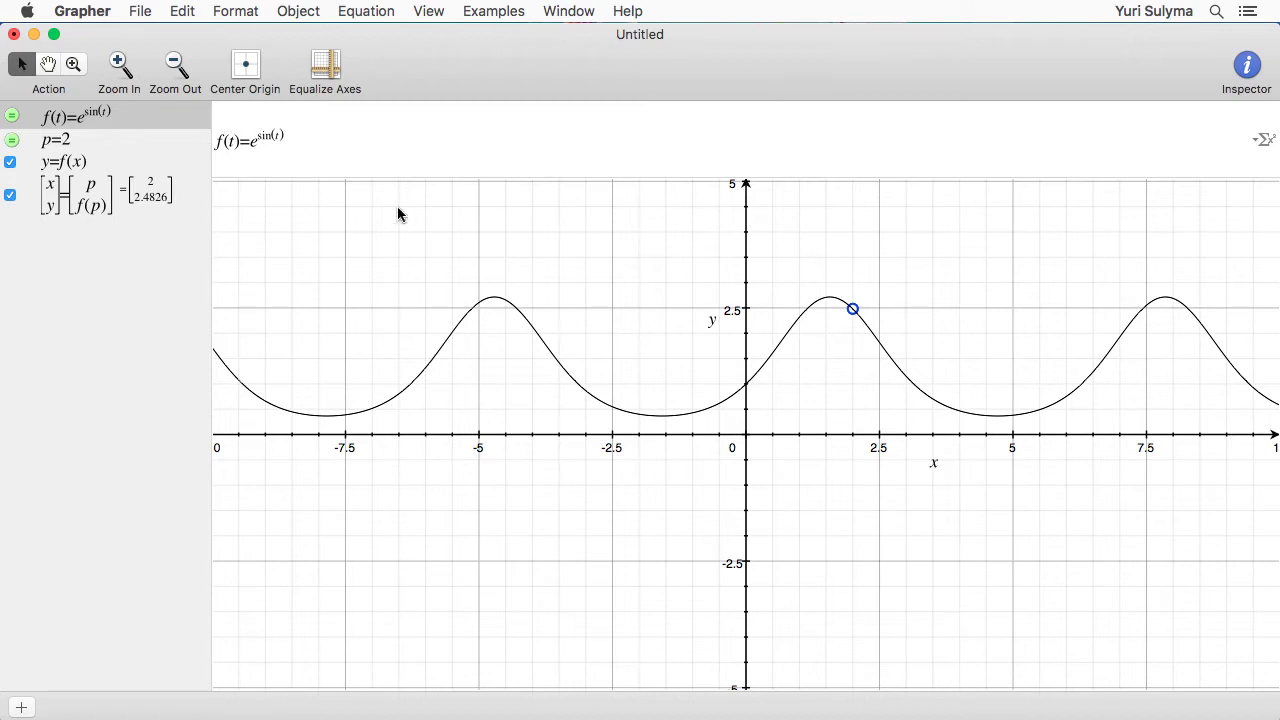
Step: Add the derivative function g(t)=cos(t)e^sin(t) and place it directly below f(t) in the equation list
key("super+alt+n")
key("BackSpace")
key("BackSpace")
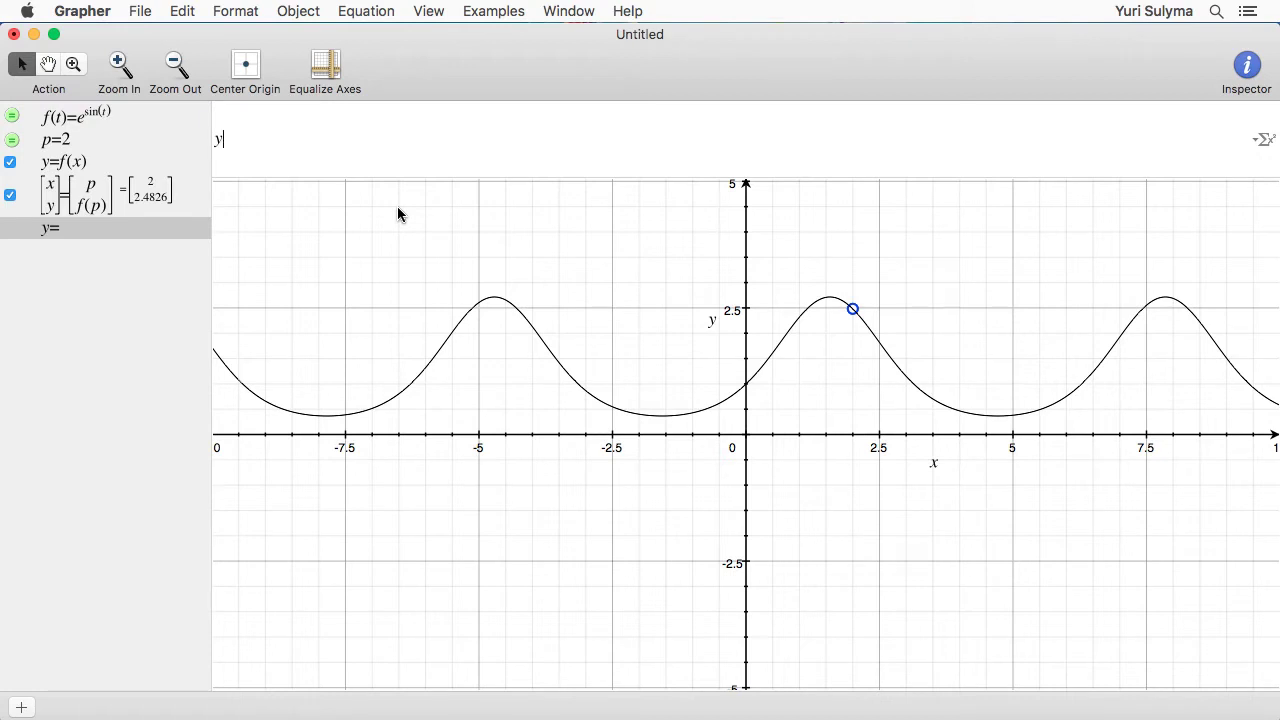
type("g(t)=cos(t)e^sin(t")
key("Return")
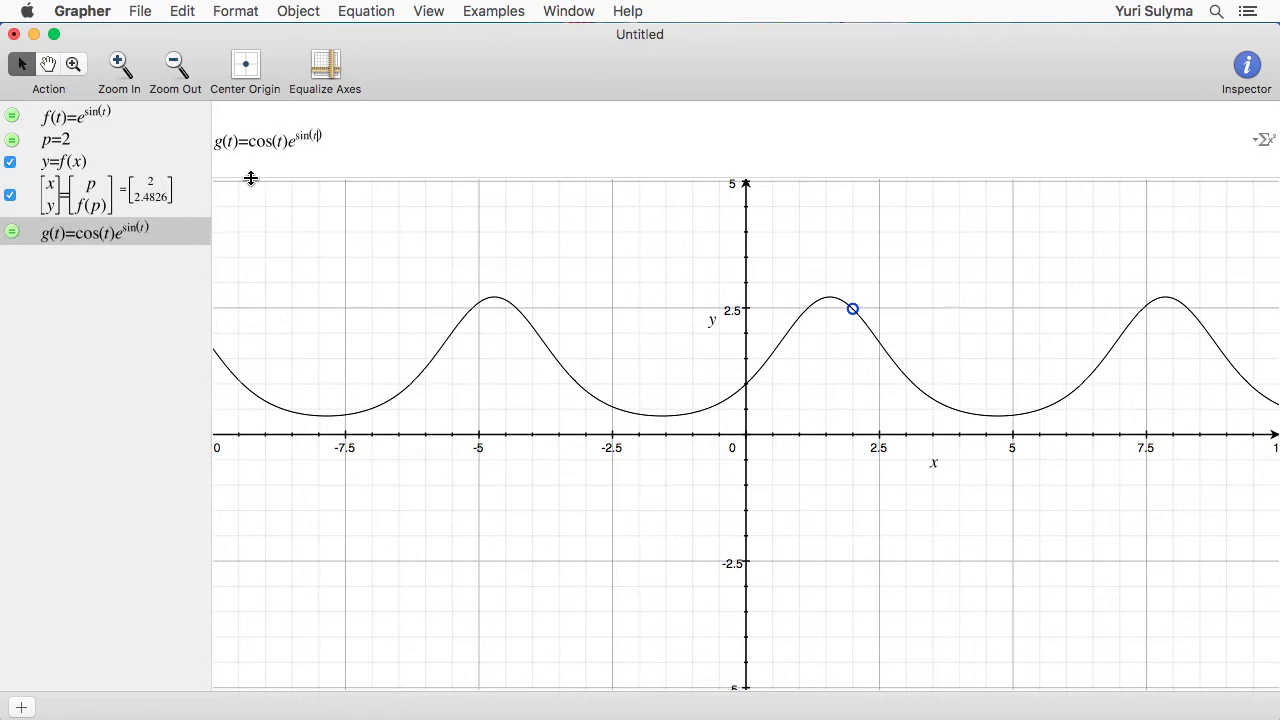
left_click_drag(143, 229, 141, 127)
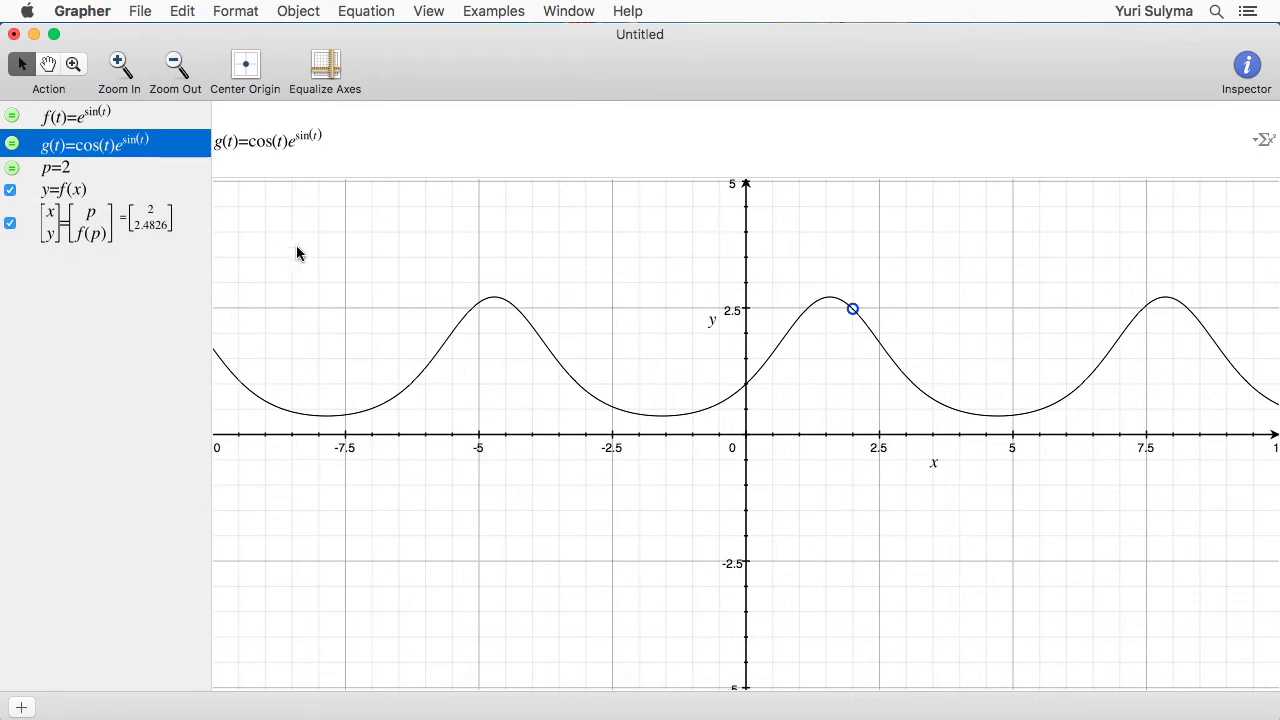
Step: Plot the tangent line at the point with a new equation y-f(p)=g(p)(x-p)
key("super+alt+n")
key("BackSpace")
type("=f(p")
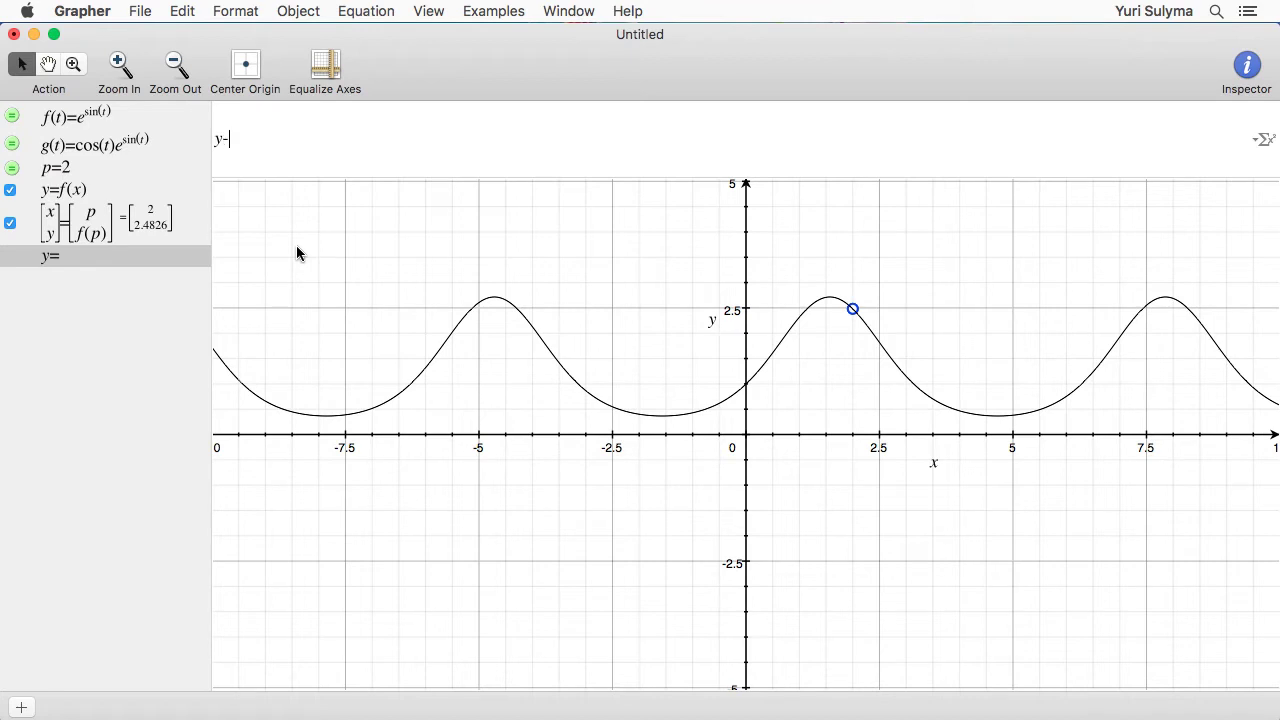
type(")=g(p)(x-p")
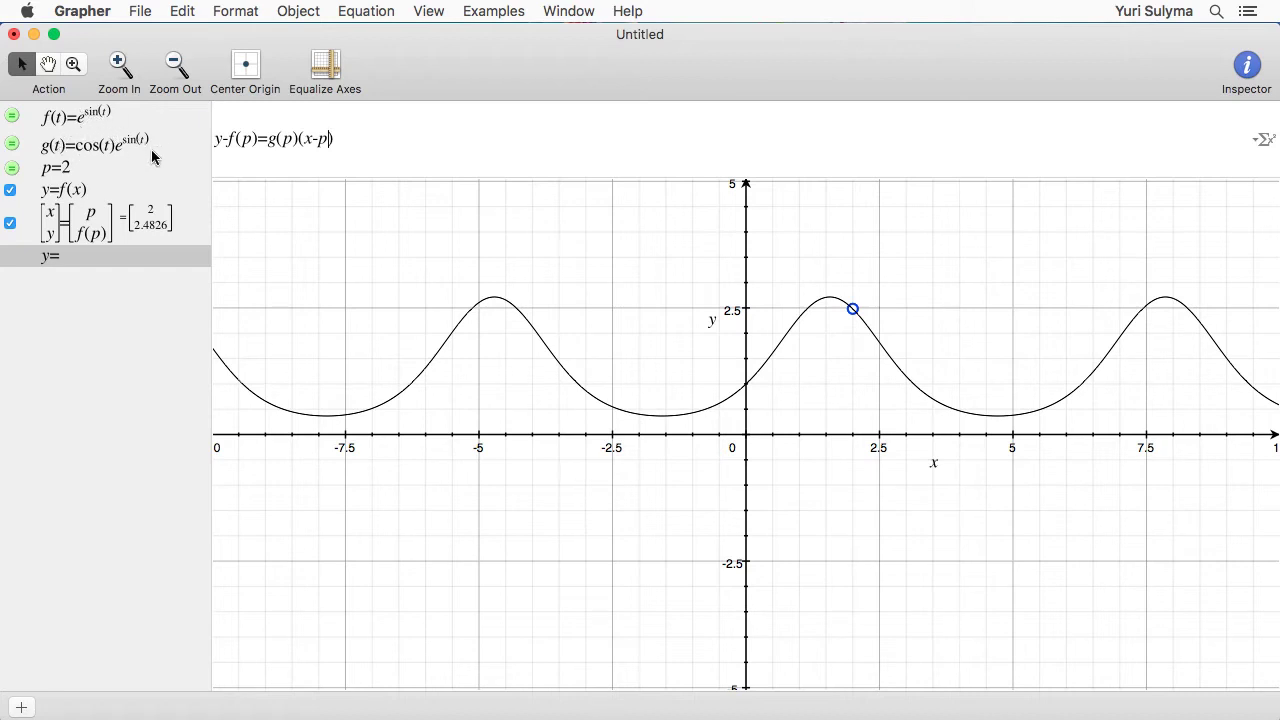
key("Return")
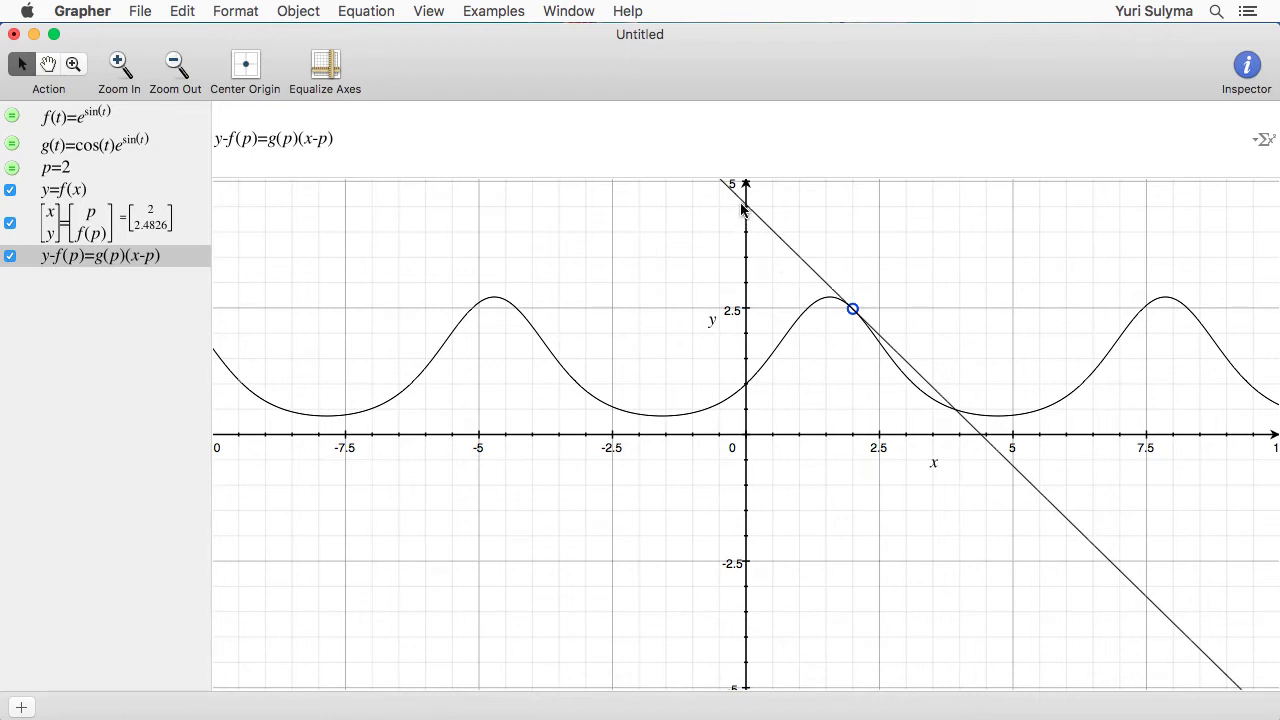
Step: Set the line color of the curve y=f(x) to light purple #AE81FF
left_click(123, 194)
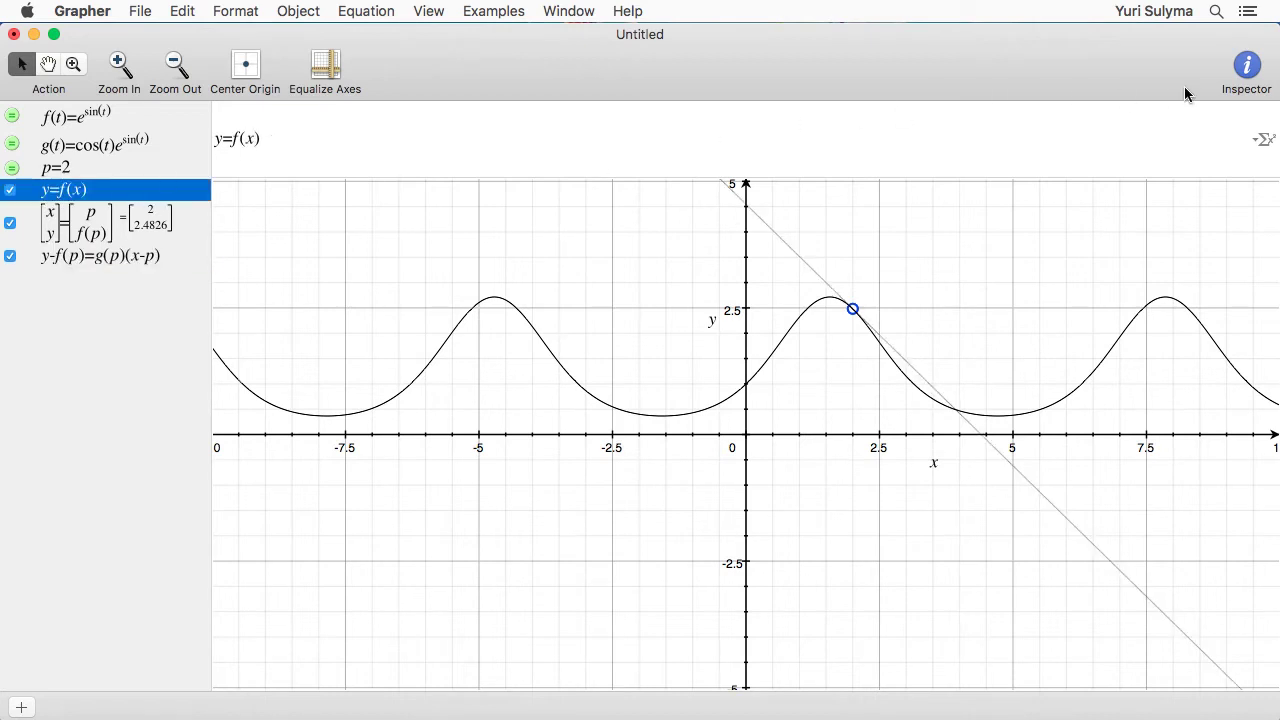
left_click(1246, 66)
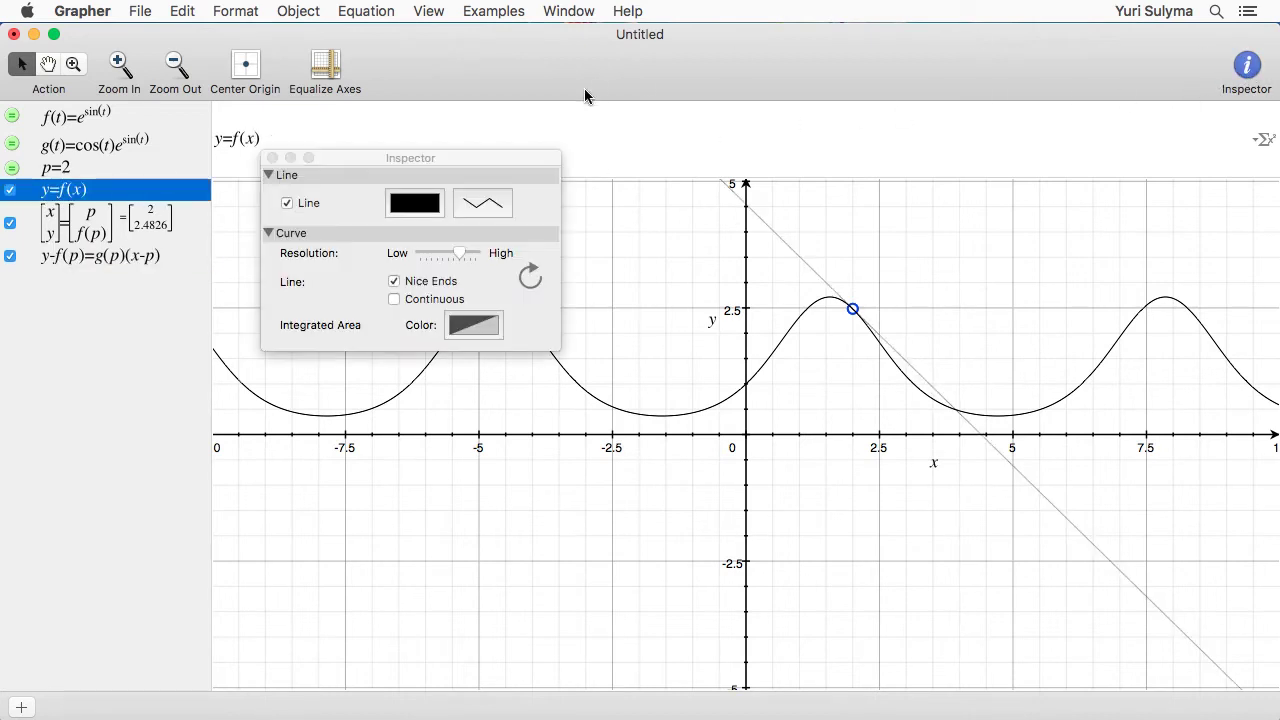
left_click(420, 203)
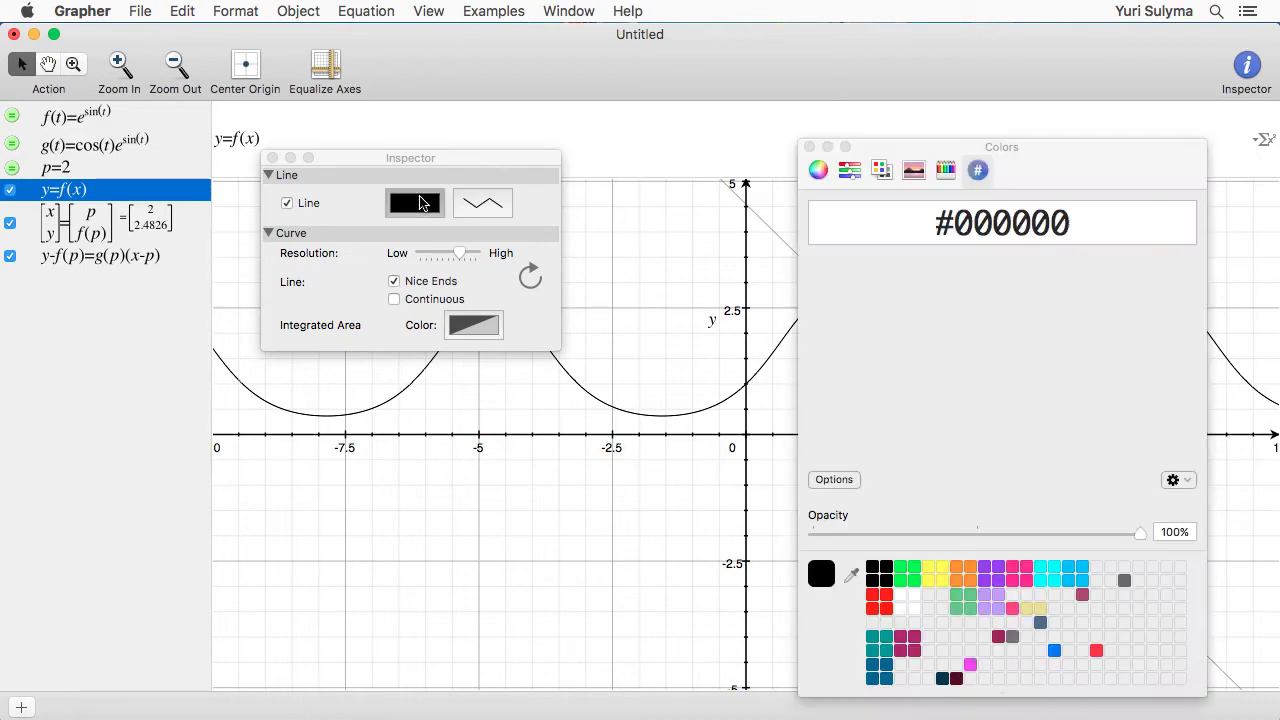
left_click(998, 598)
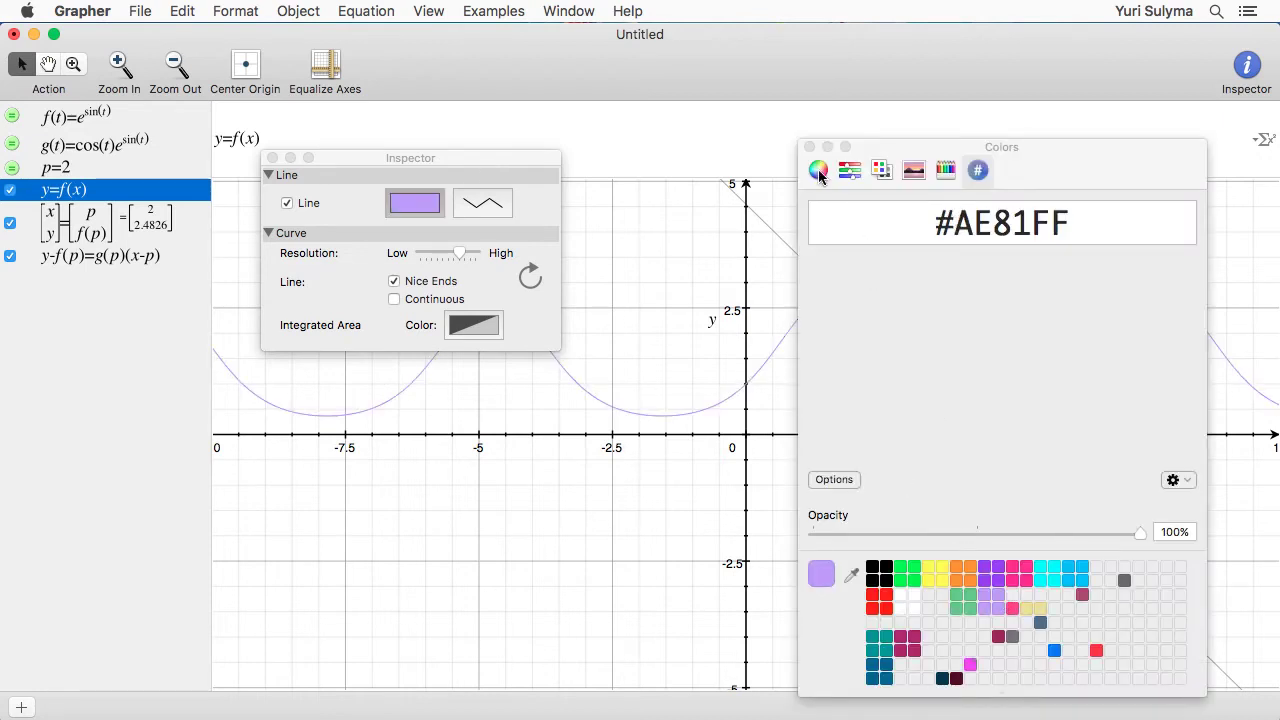
left_click(809, 147)
Step: Set the line width of the curve y=f(x) to 2 and close the formatting windows
left_click(503, 200)
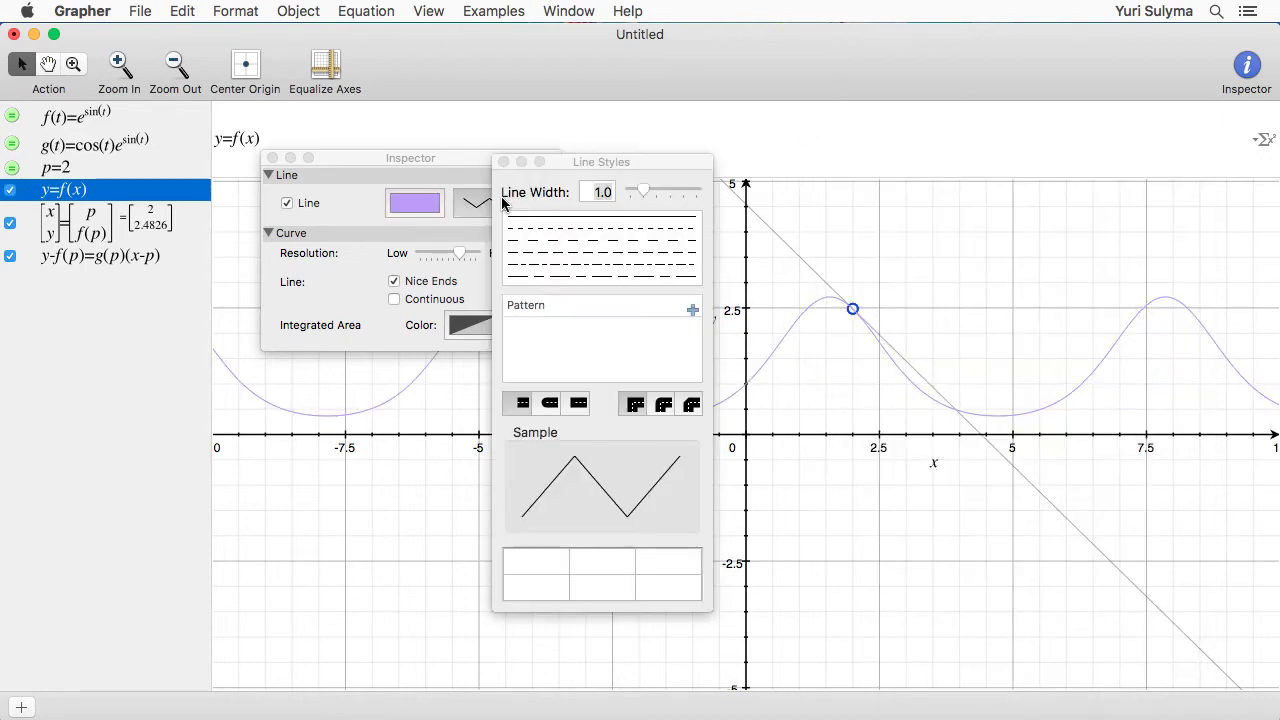
left_click(595, 190)
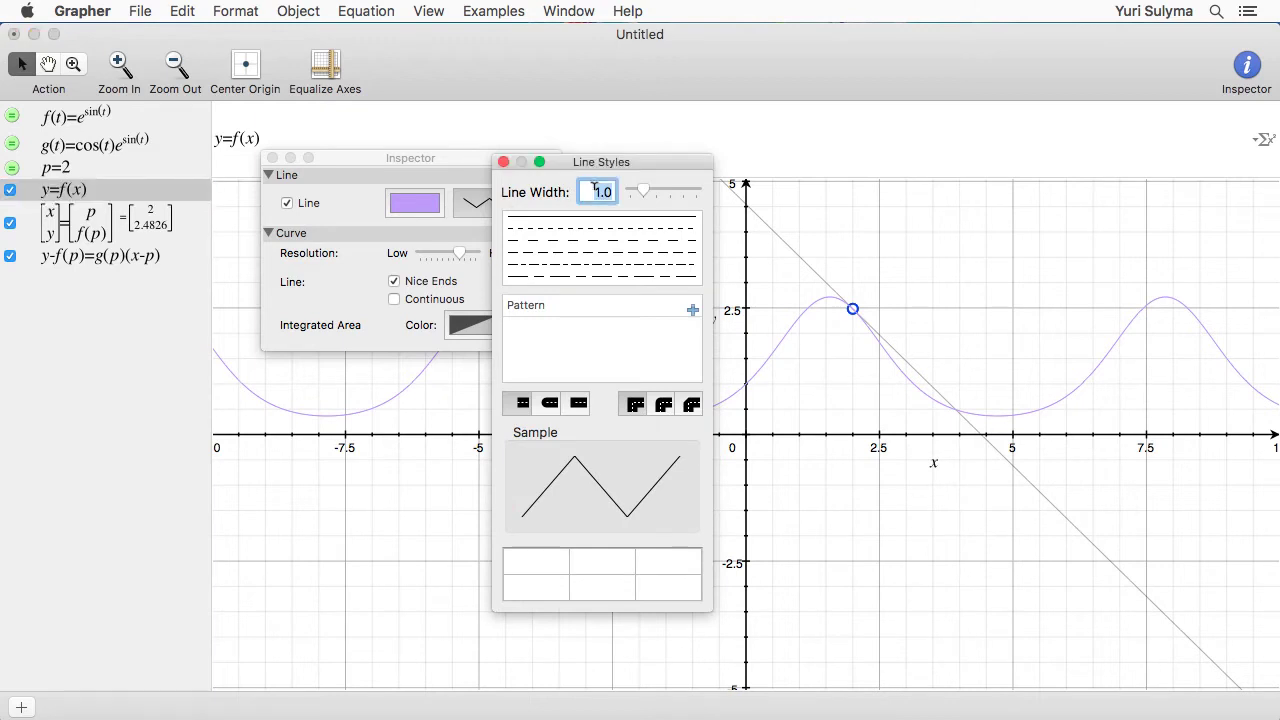
type("2")
key("Return")
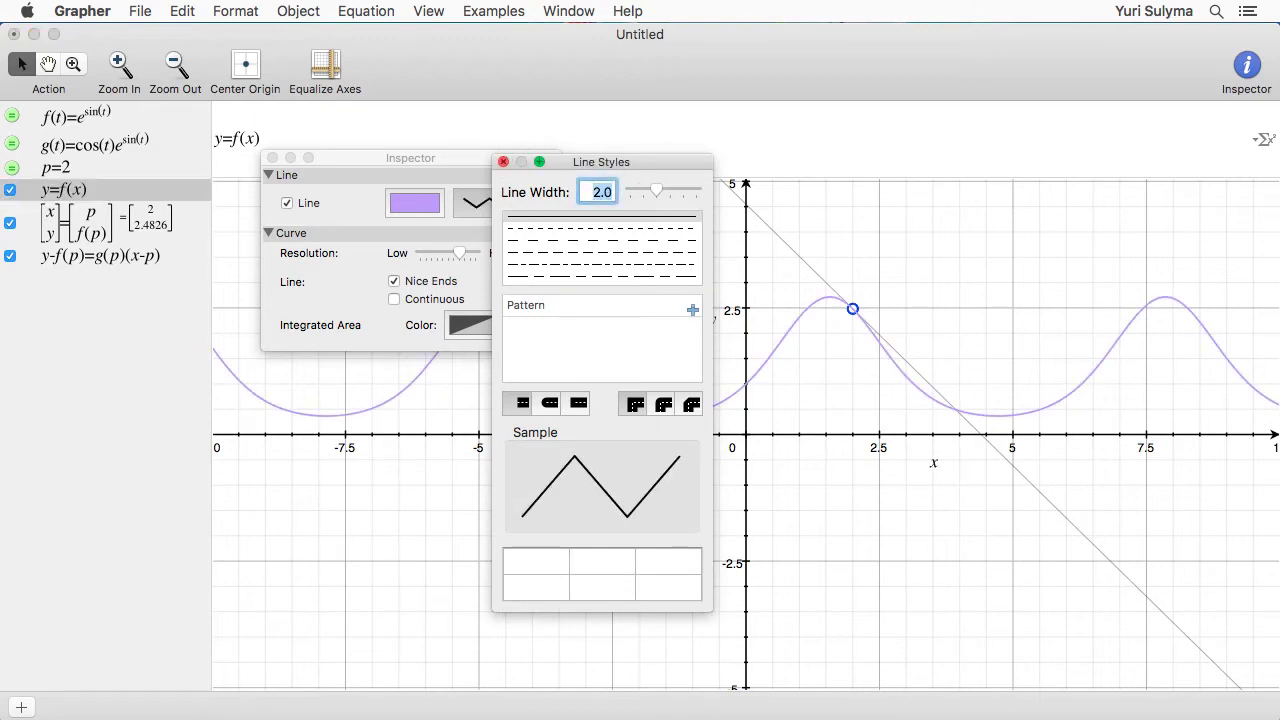
left_click(503, 161)
left_click(272, 158)
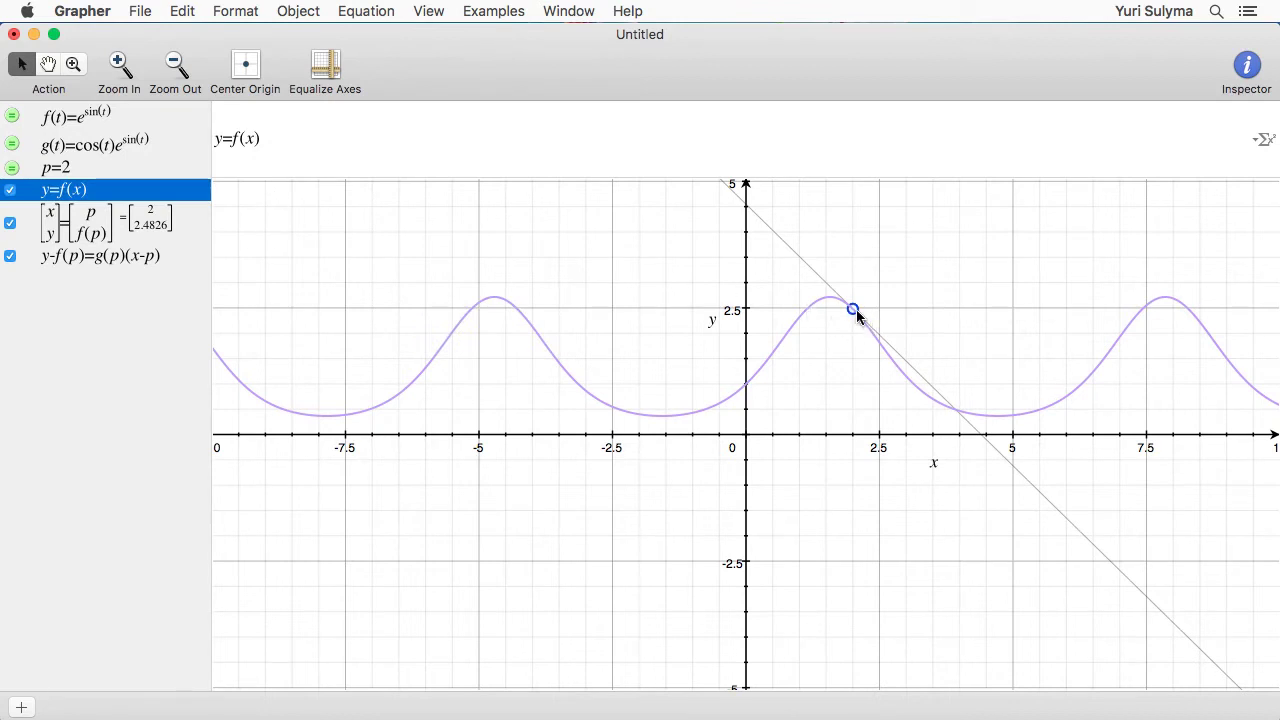
Step: Set the line color of the tangent line y-f(p)=g(p)(x-p) to green
left_click(152, 226)
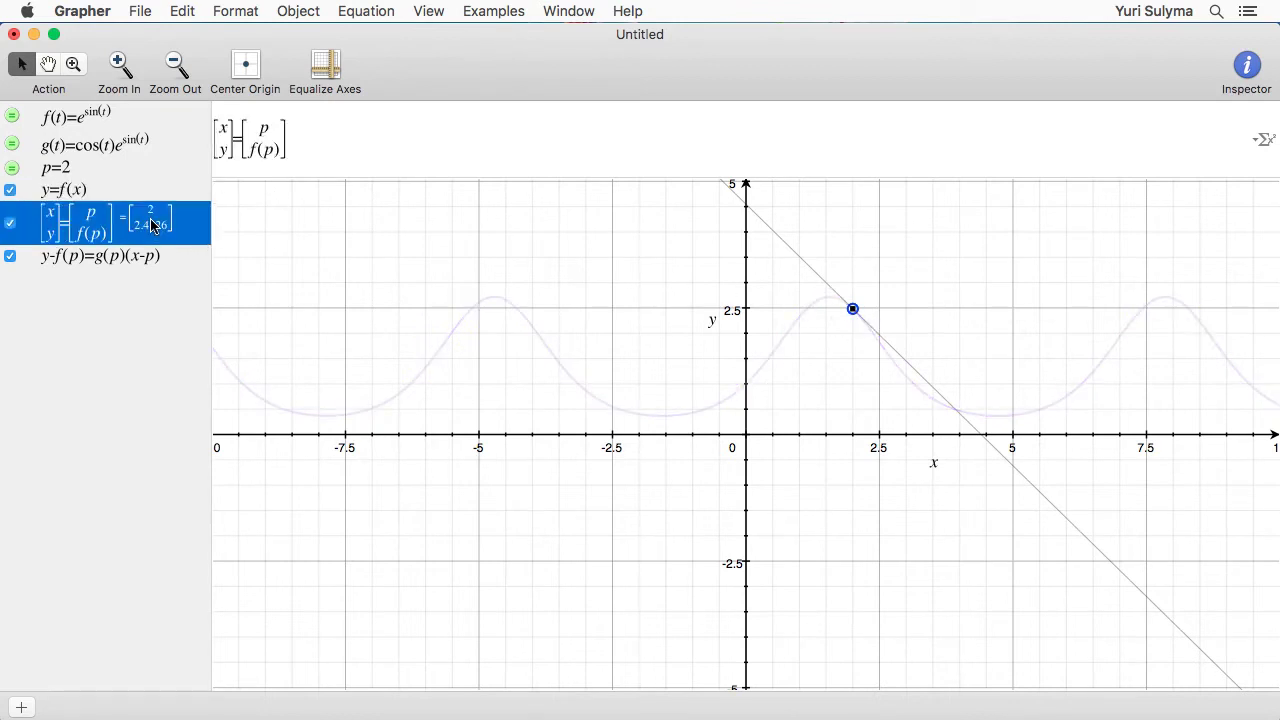
left_click(141, 257)
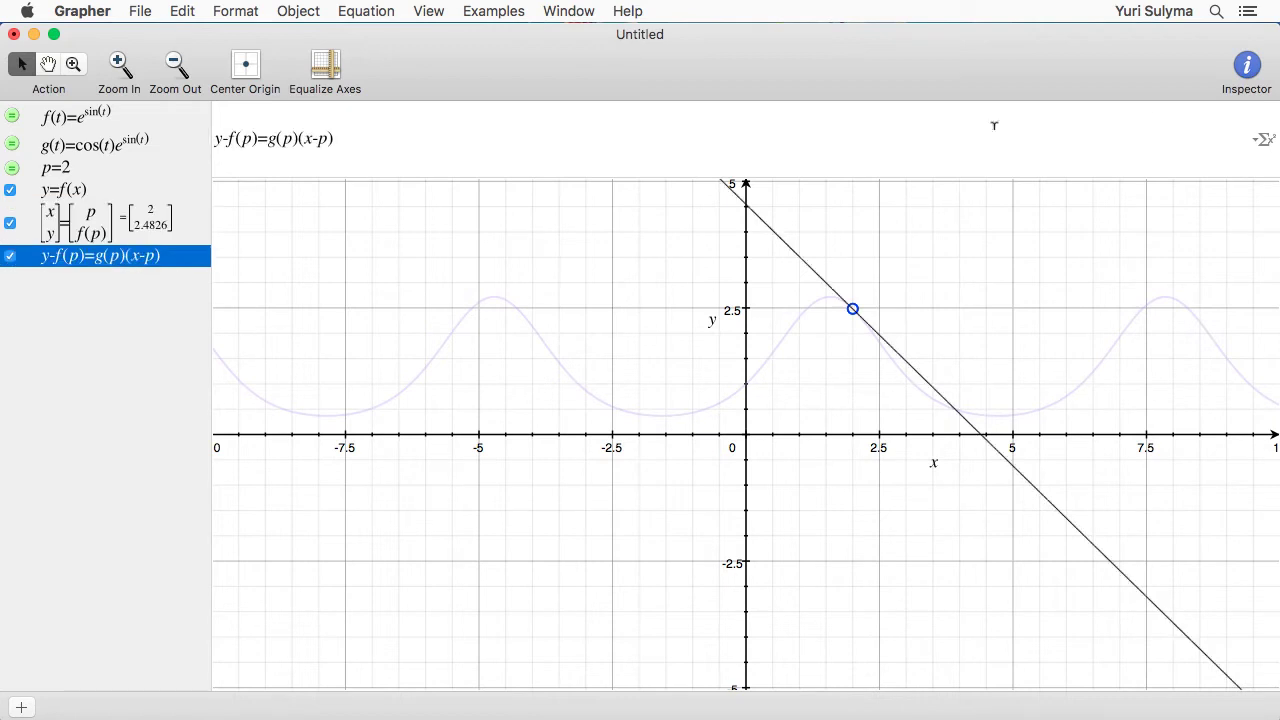
left_click(1262, 84)
left_click(414, 203)
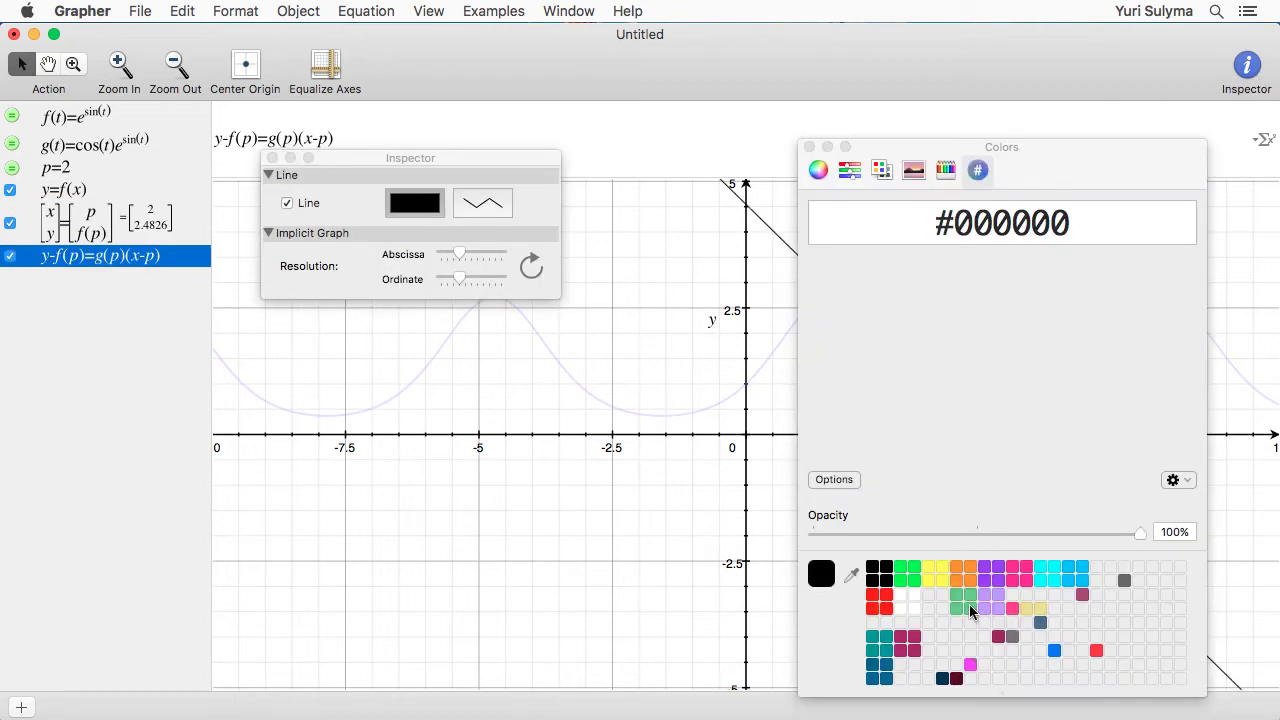
left_click(970, 608)
left_click(810, 148)
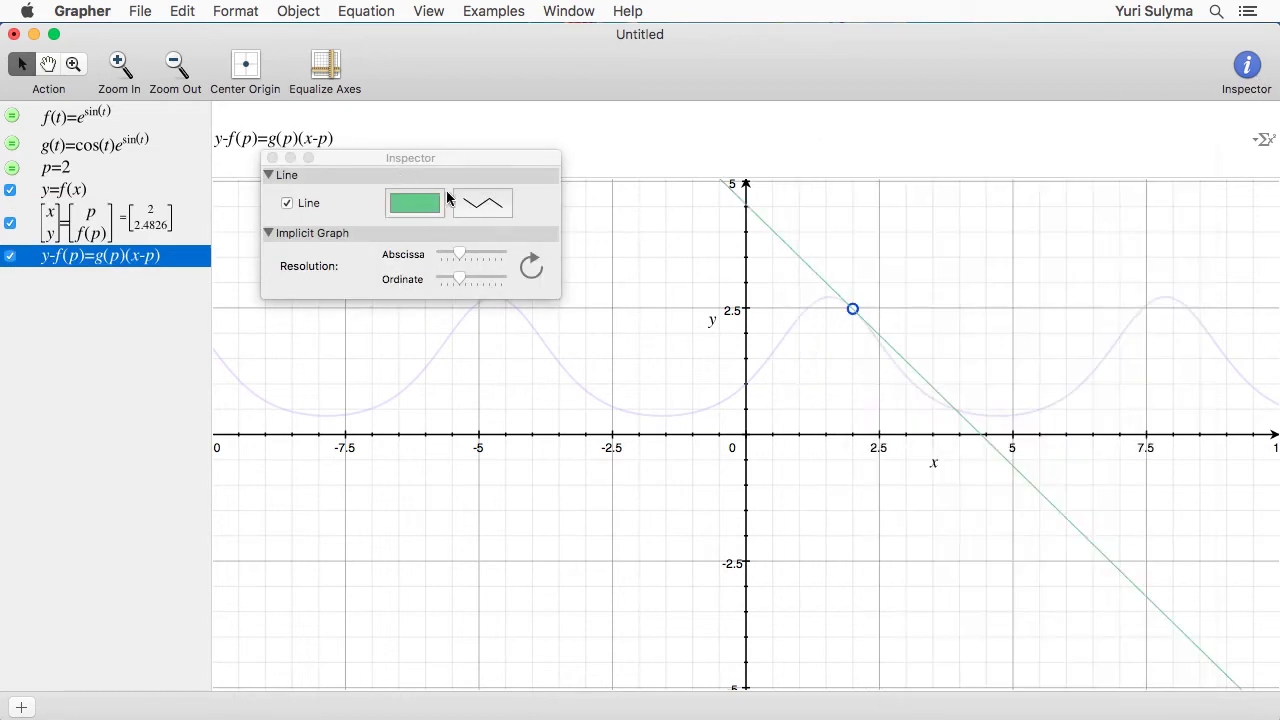
Step: Set the tangent line's width to 2 and close the line style settings
left_click(472, 204)
left_click(596, 191)
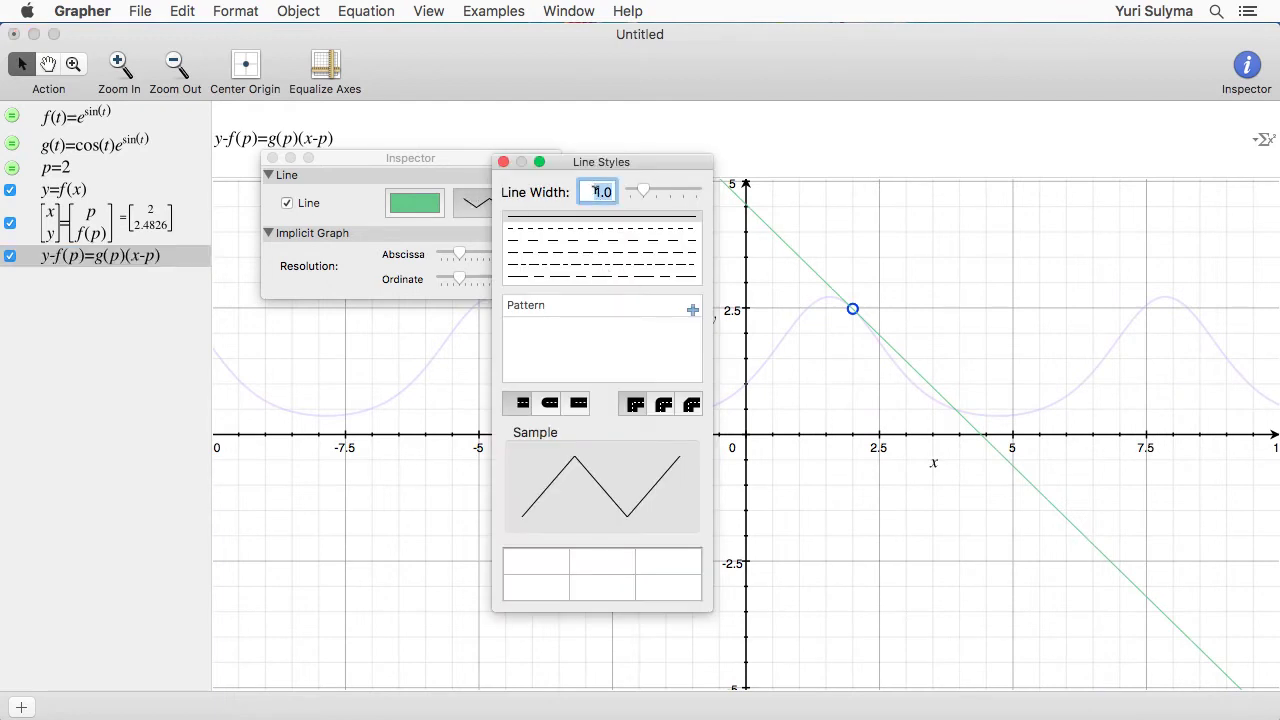
type("2")
key("Return")
left_click(505, 164)
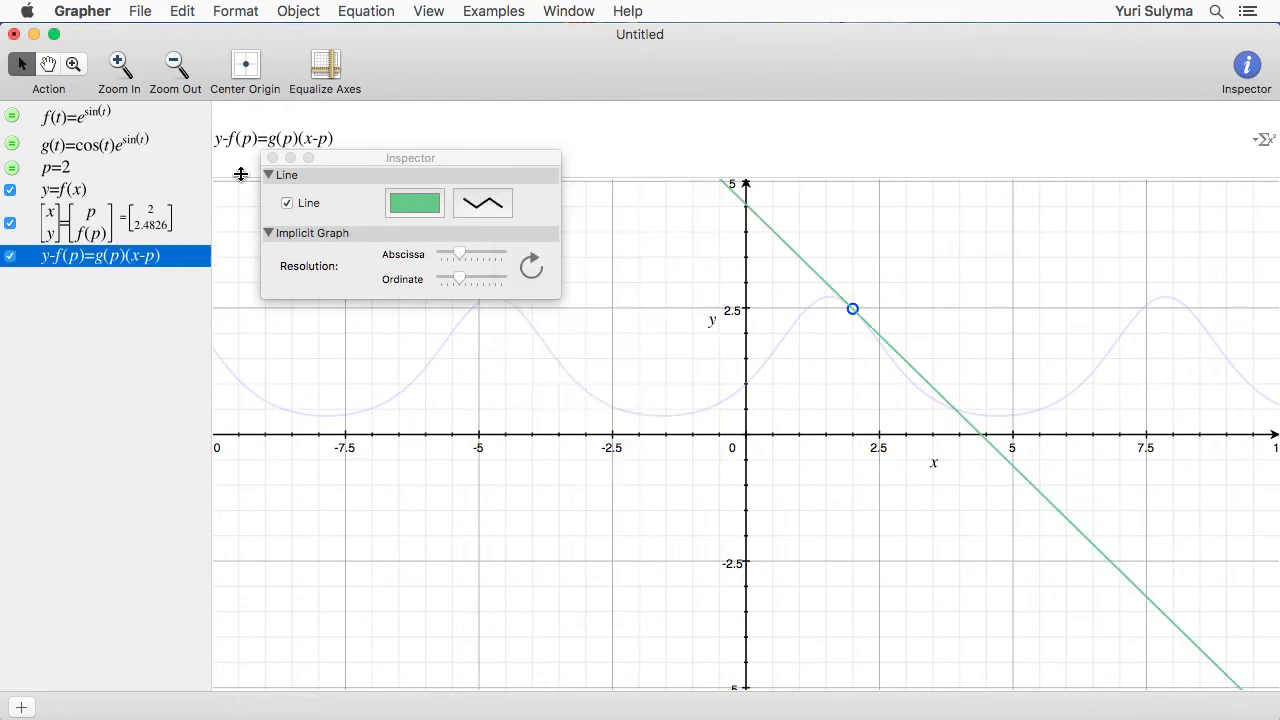
Step: Close the line settings and turn the definition p=2 into an animated parameter with a slider
left_click(272, 158)
left_click(621, 272)
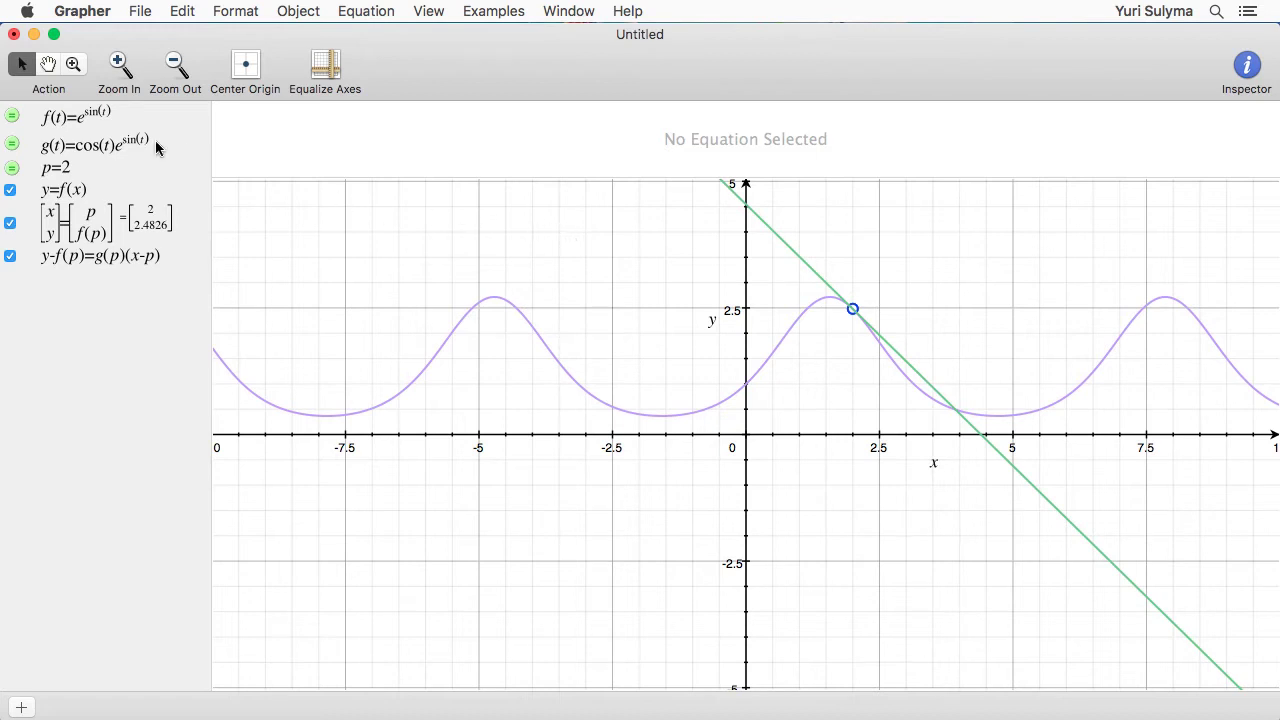
left_click(100, 168)
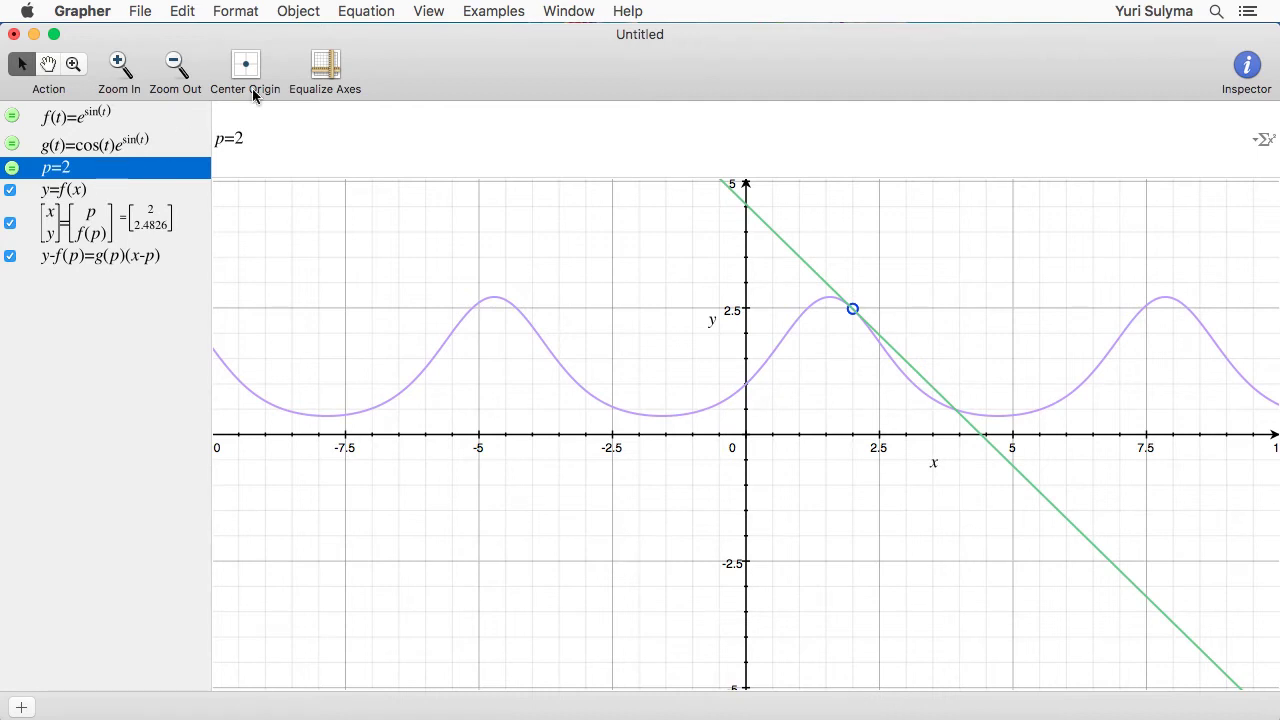
left_click(355, 10)
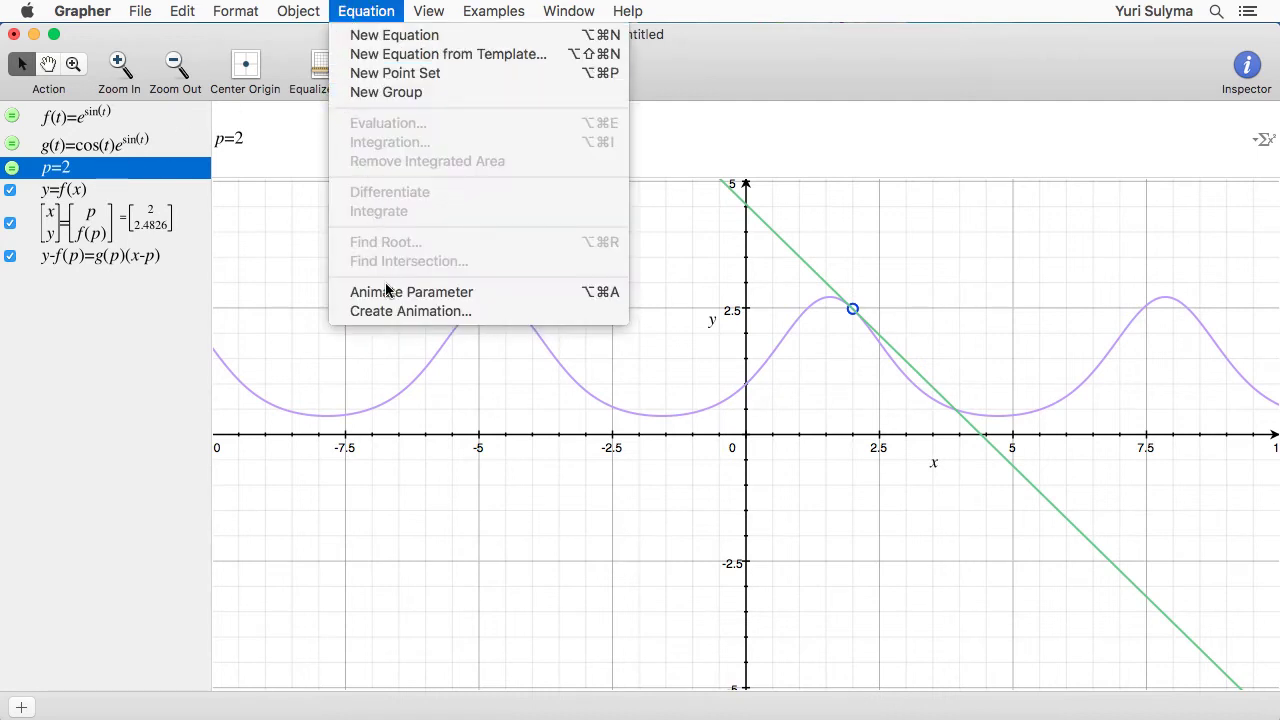
left_click(560, 294)
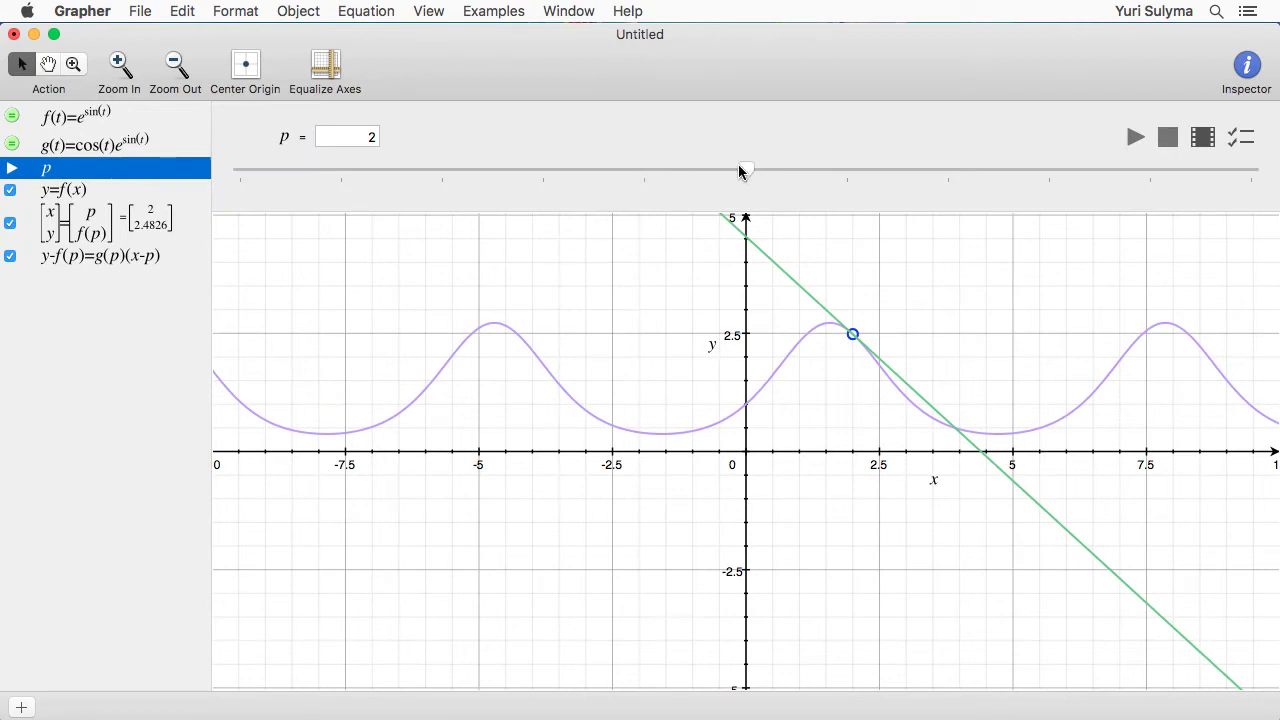
left_click_drag(750, 170, 711, 172)
Step: Set the value range of parameter p from -7.5 to 7.5 with 60 steps
left_click(1241, 138)
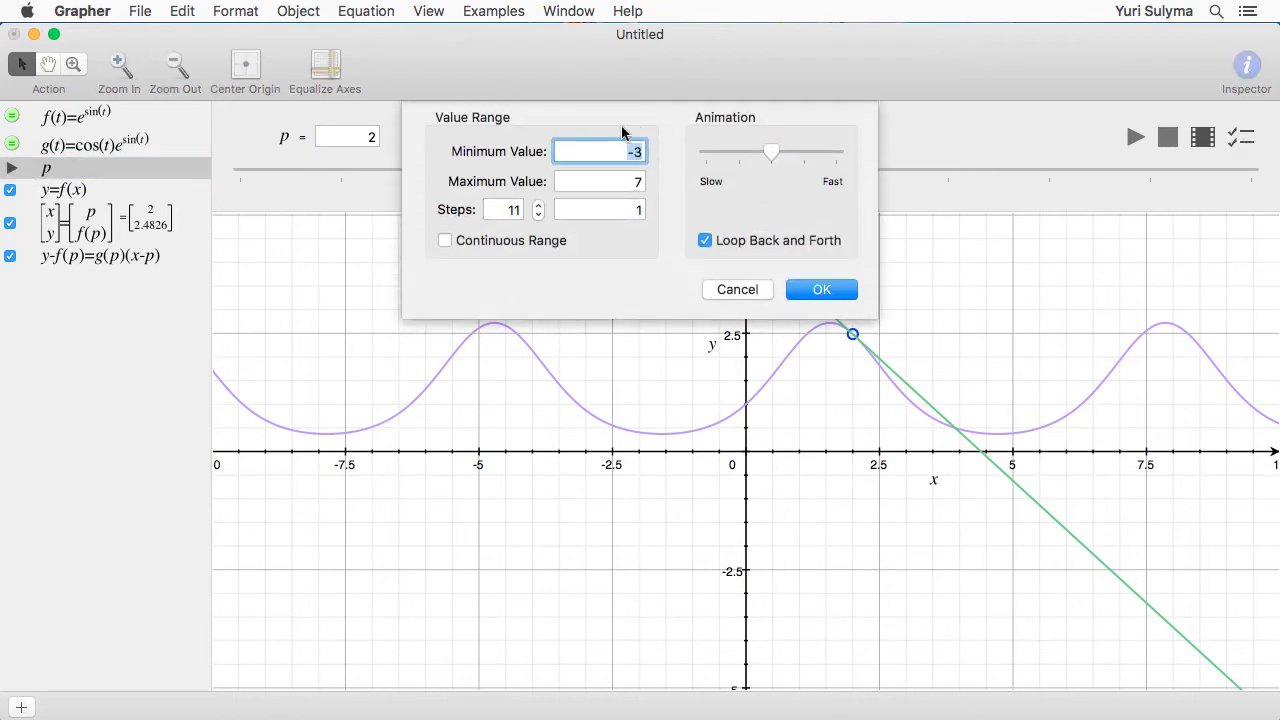
type("-7.5")
key("Tab")
type("7.5")
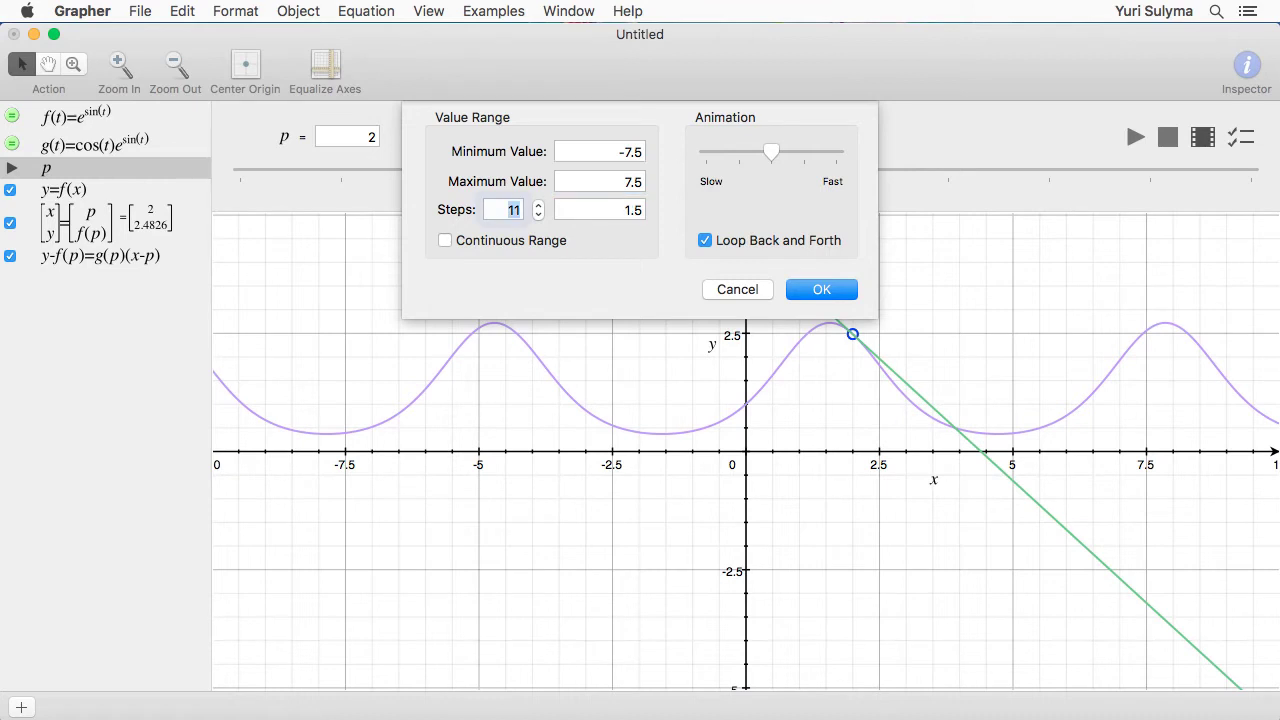
key("Tab")
type("60")
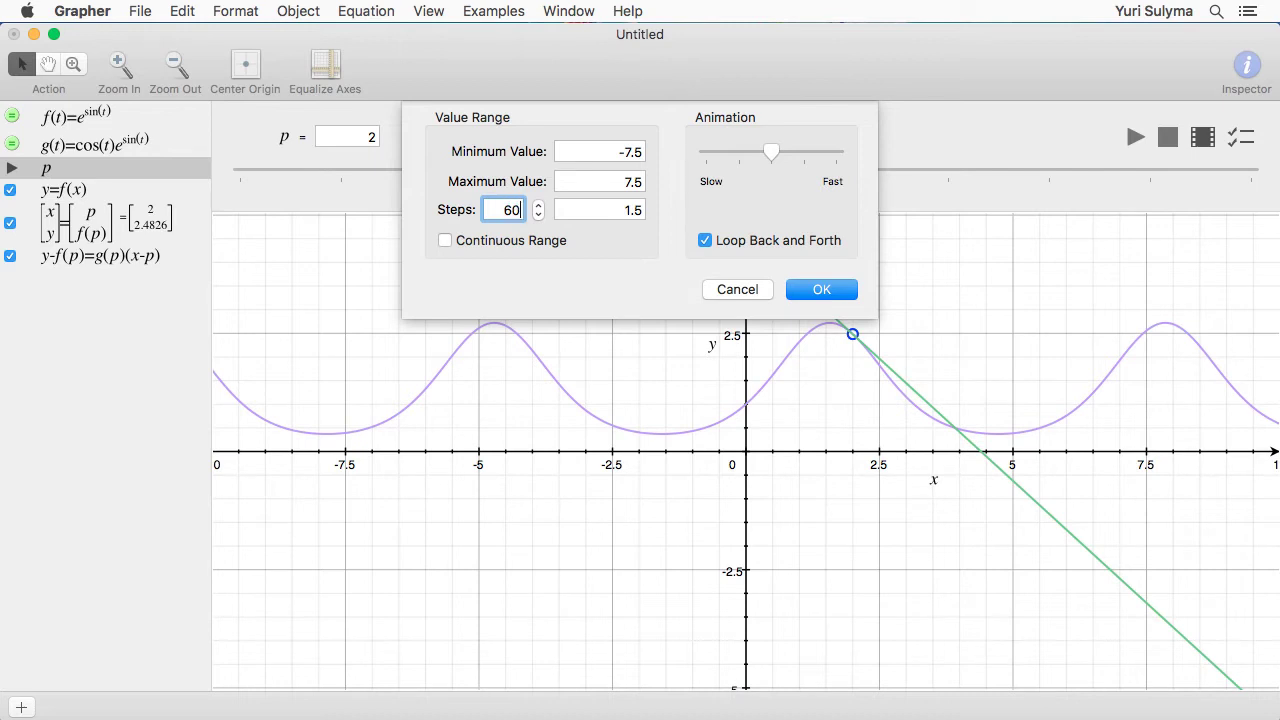
key("Tab")
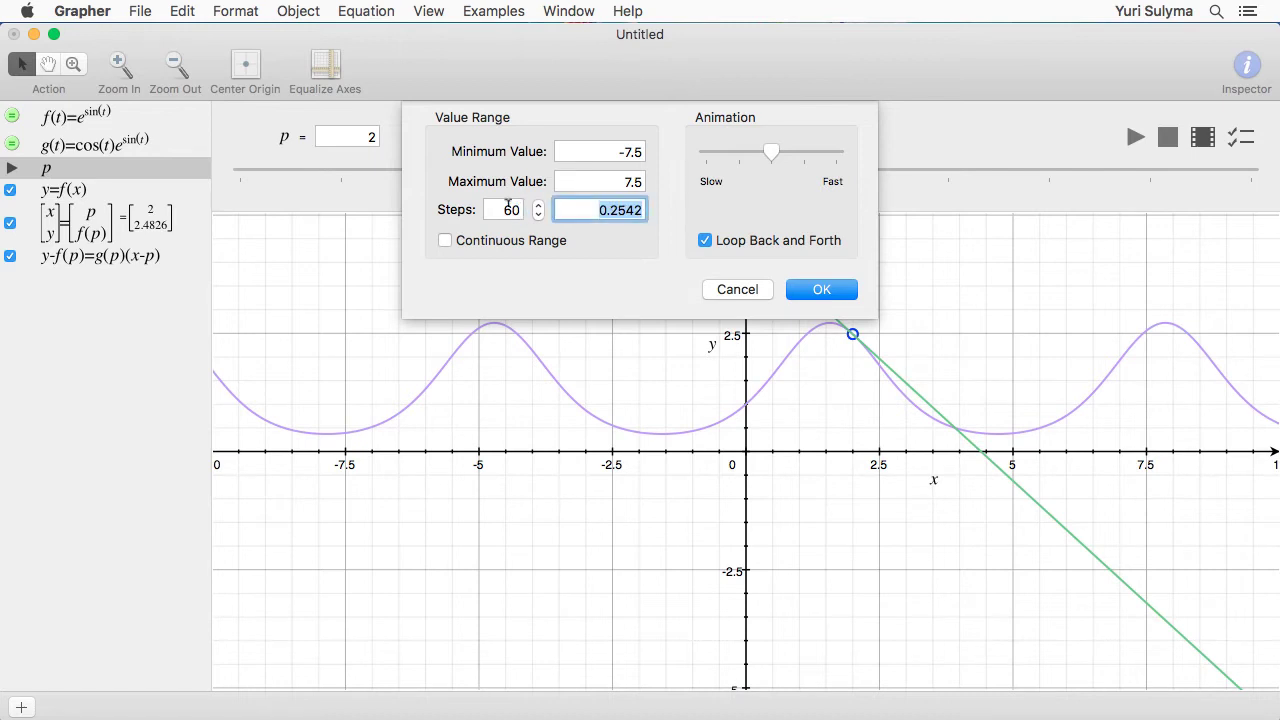
Step: Increase the animation speed of p, apply the settings, and play and stop the animation
left_click(459, 242)
left_click_drag(772, 152, 803, 151)
left_click(801, 287)
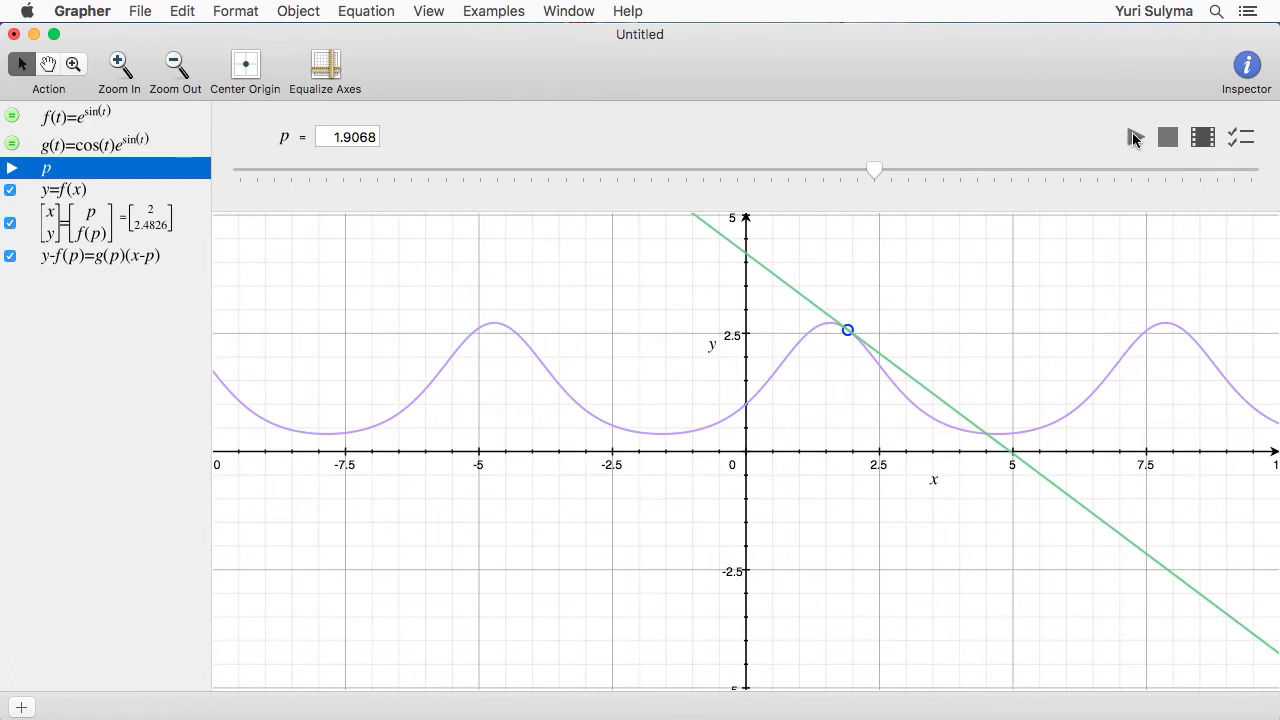
left_click(1135, 138)
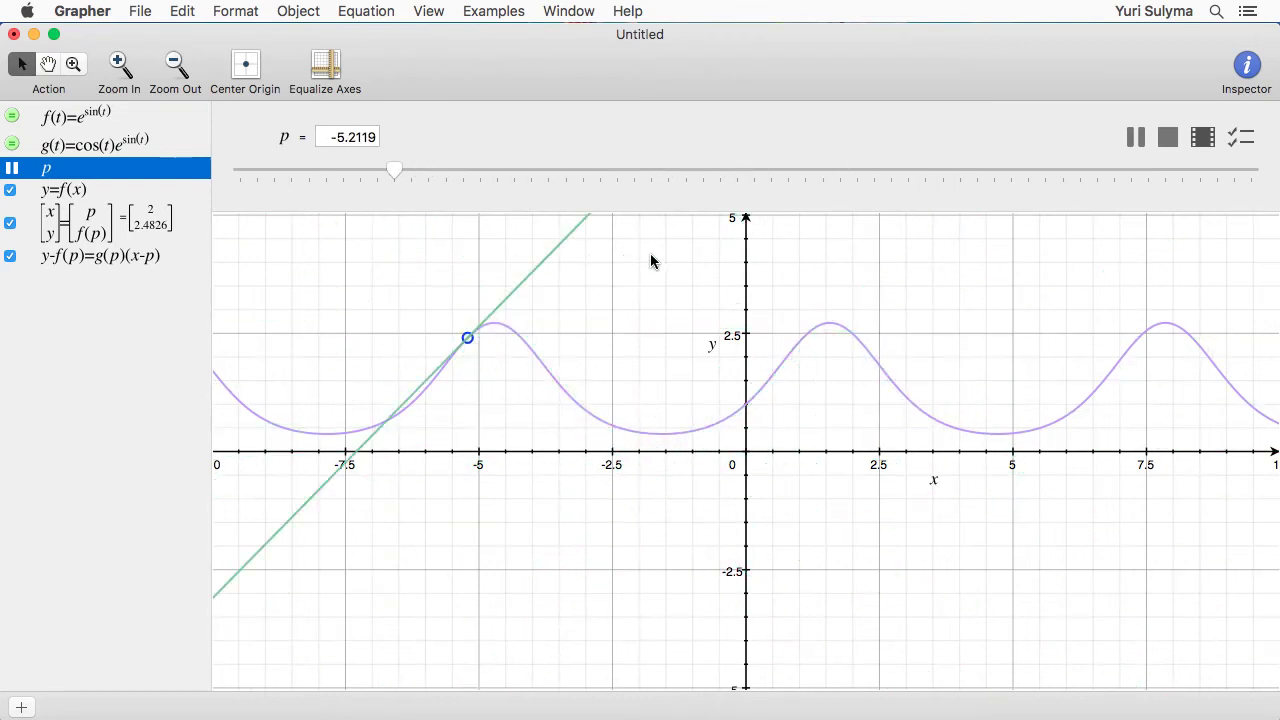
left_click(1169, 137)
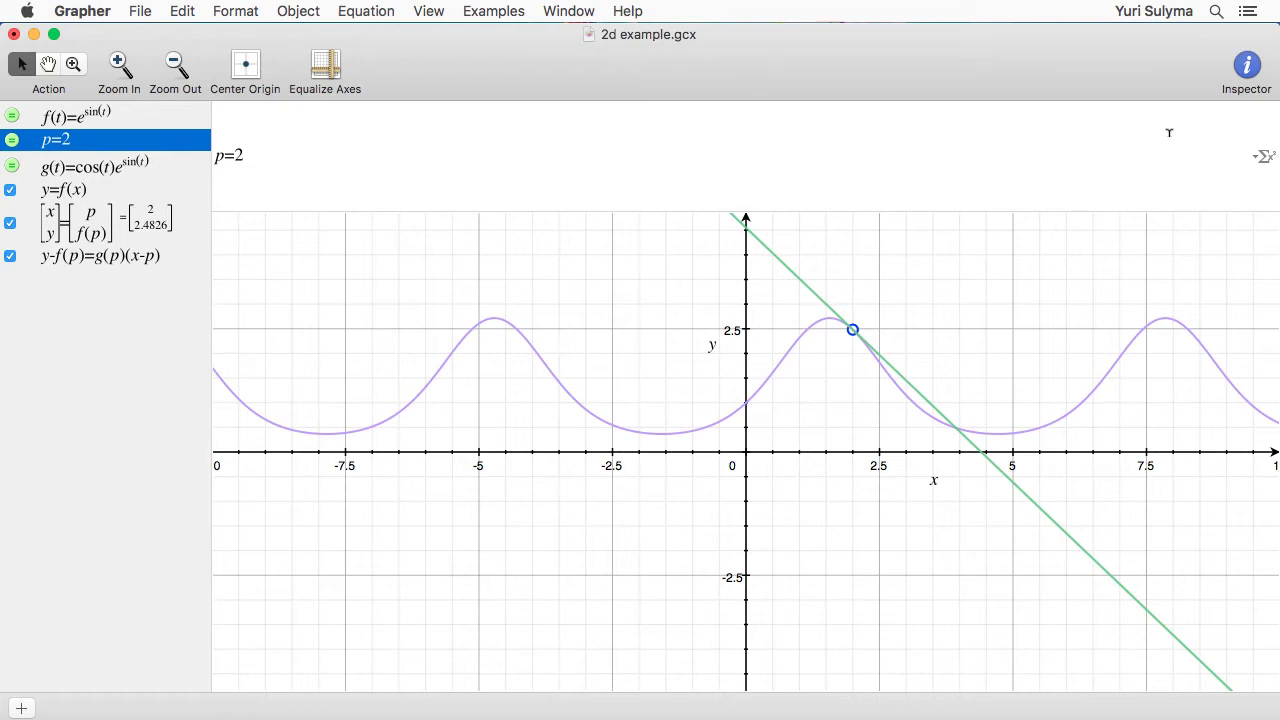
Step: Switch the 2d example.gcx document to 3D view and delete all of its equations
left_click(432, 11)
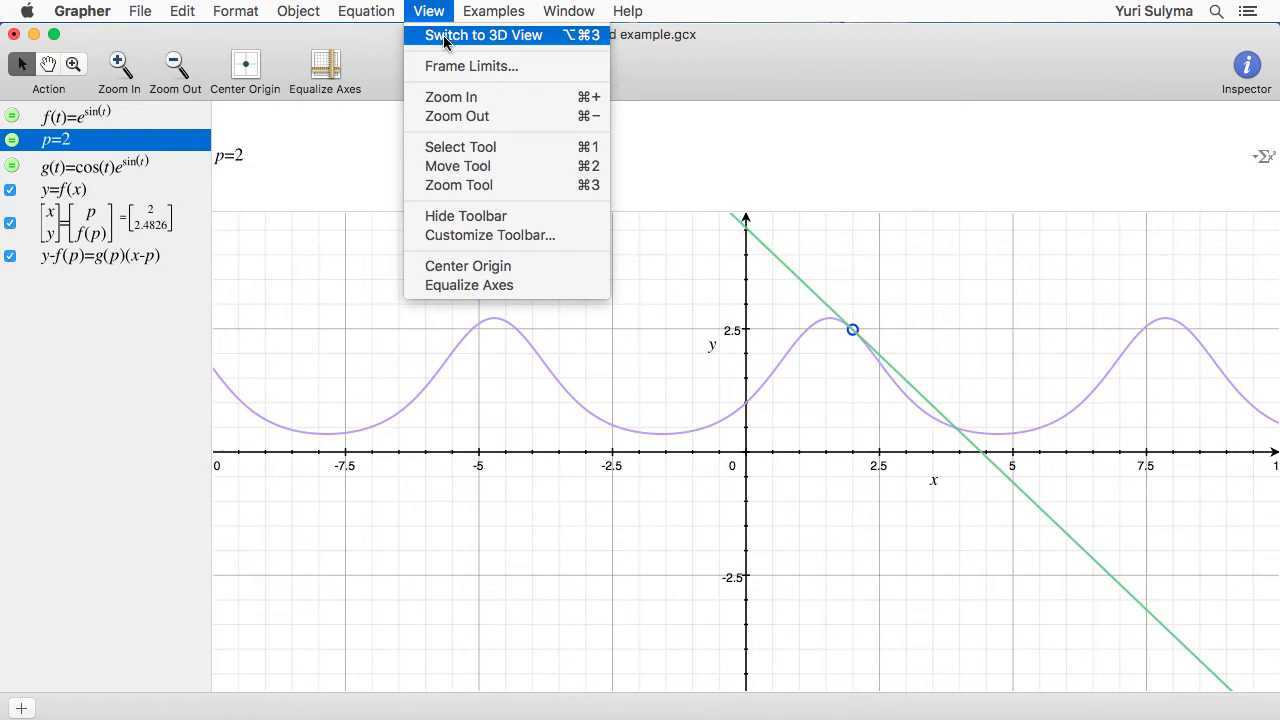
left_click(446, 38)
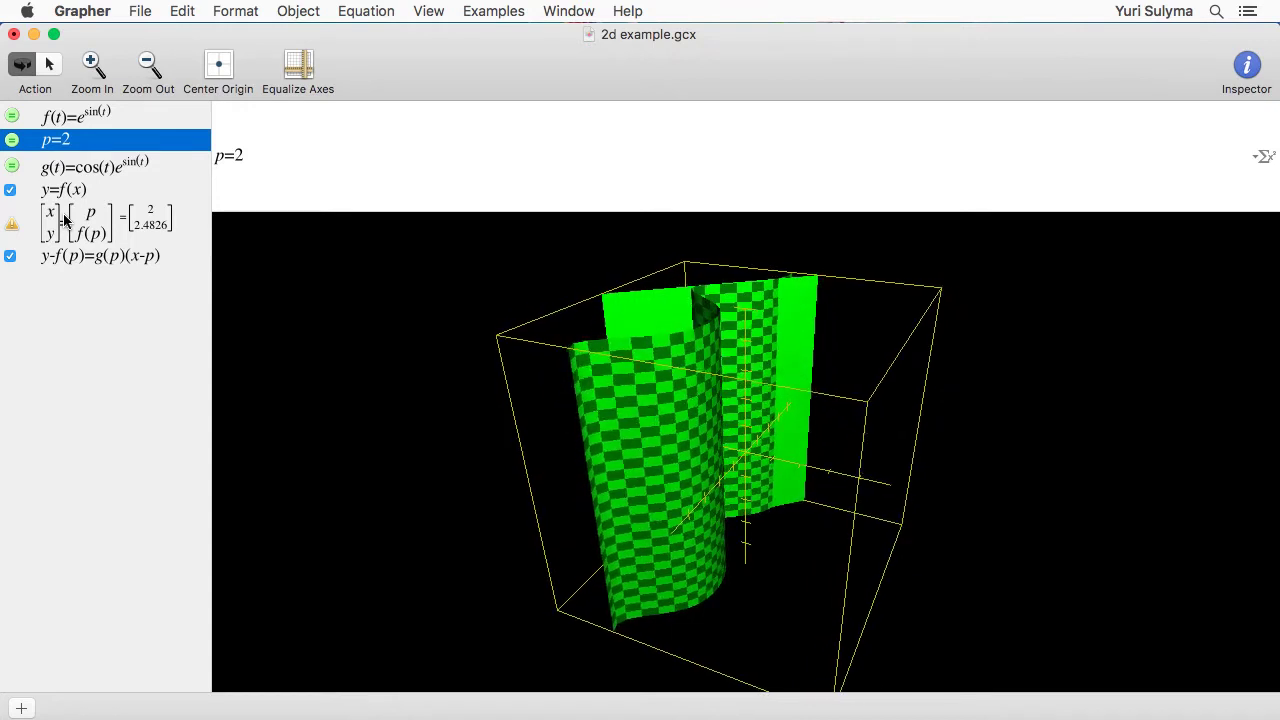
key("super+a")
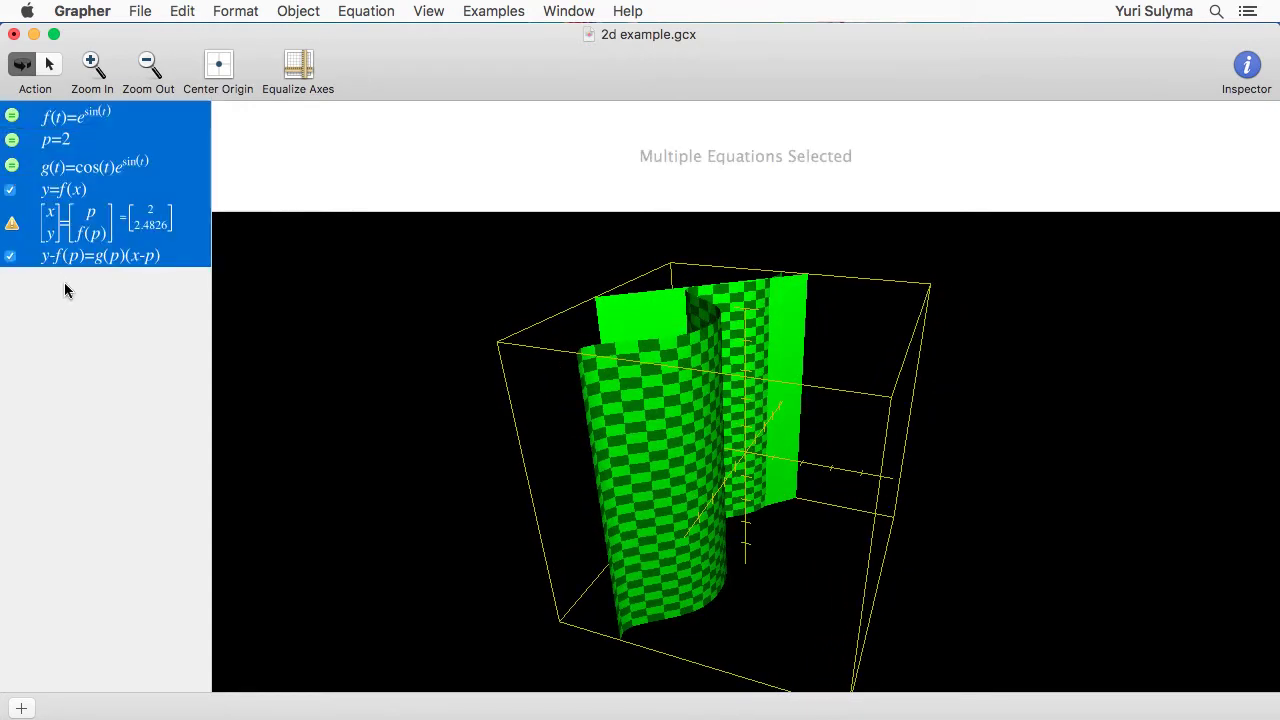
key("BackSpace")
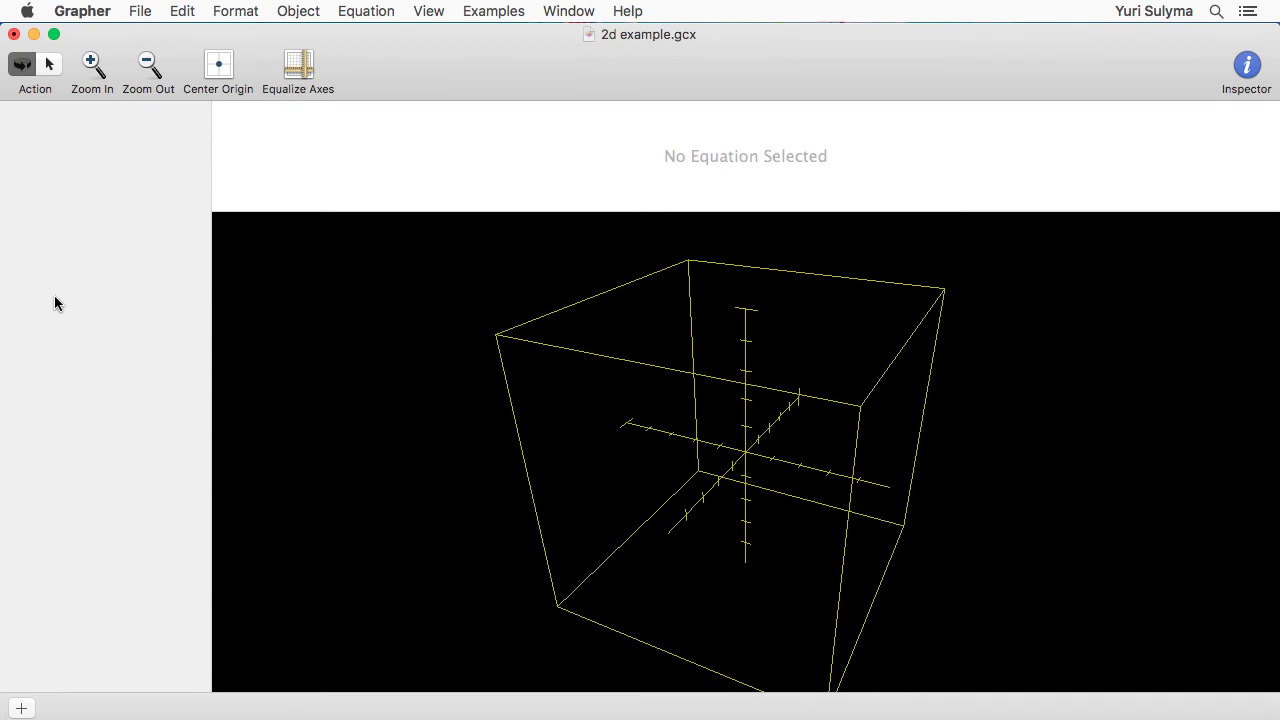
Step: Add a new equation r=1 to plot a unit sphere
left_click(21, 708)
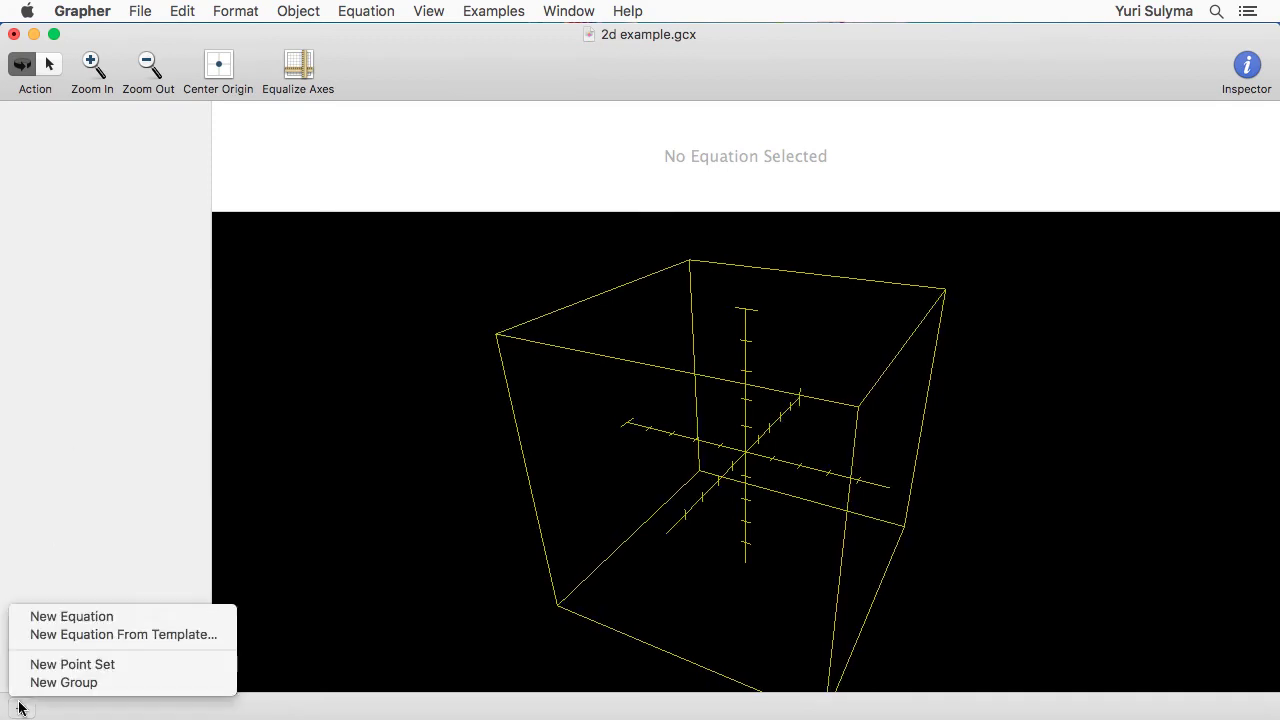
left_click(32, 617)
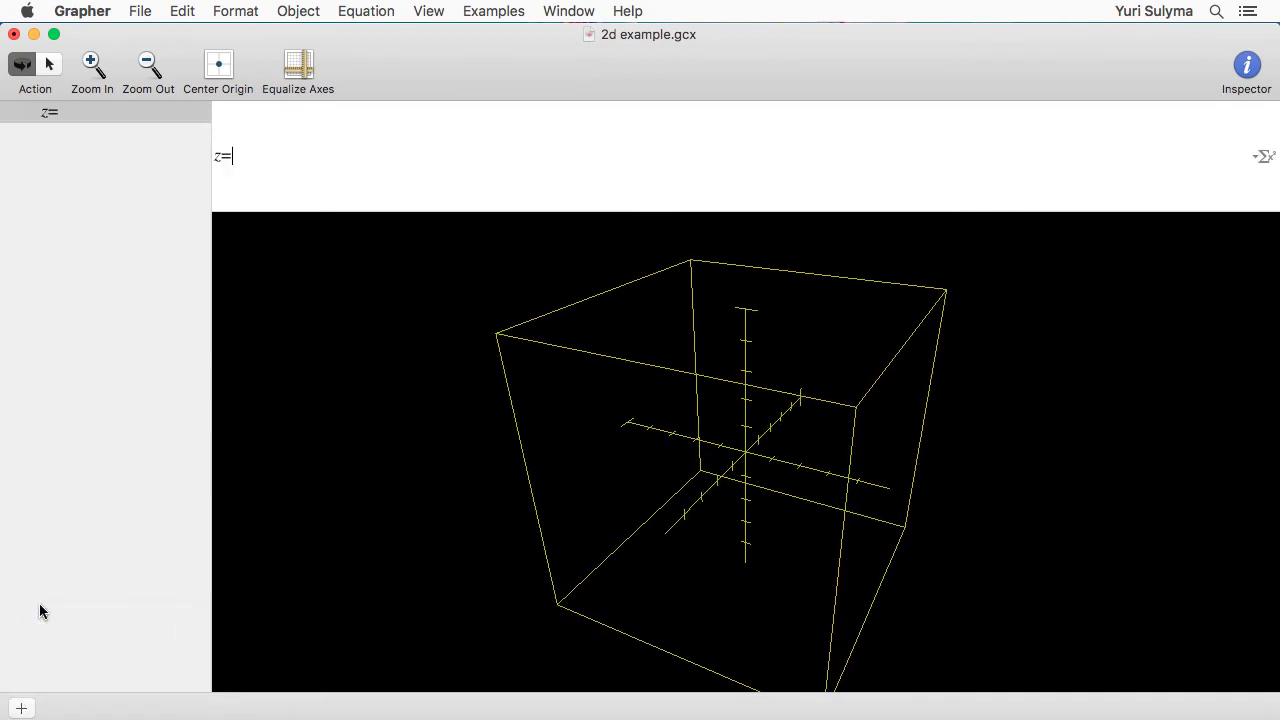
key("BackSpace")
key("BackSpace")
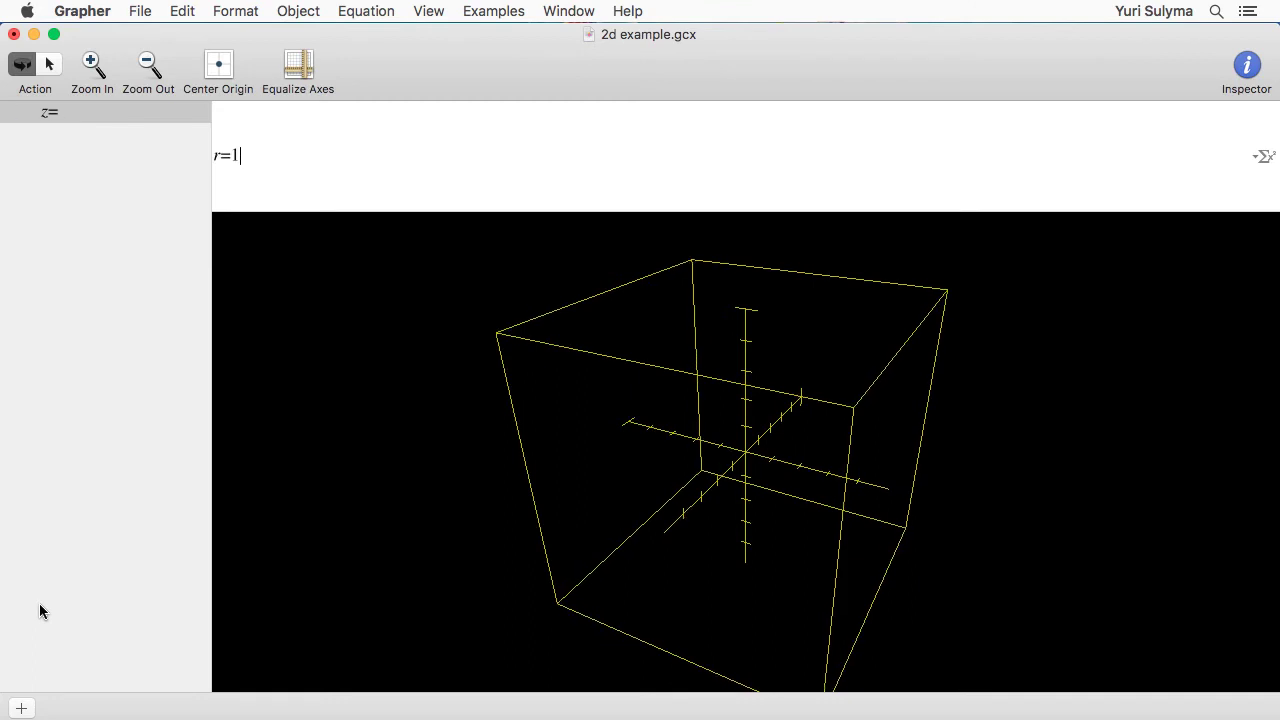
key("Return")
left_click(92, 68)
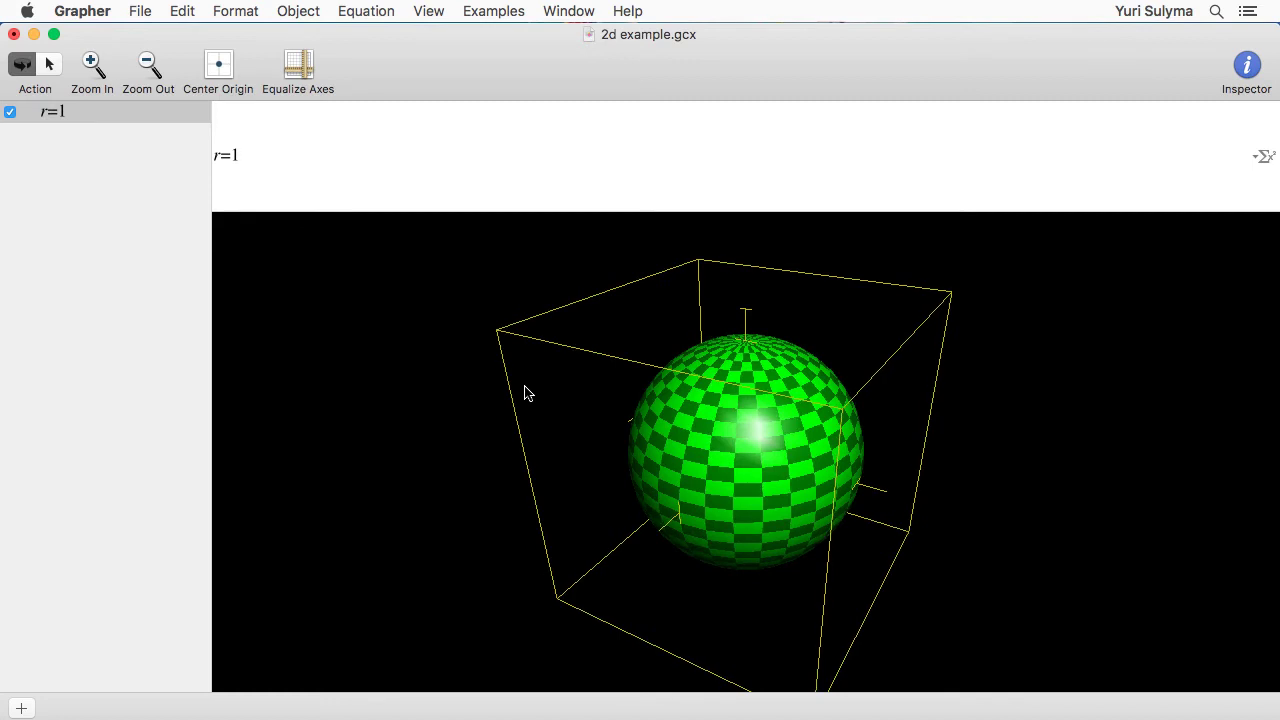
Step: Add a second equation starting with f(a,b)= and insert a three-component column vector after it
key("super+shift+n")
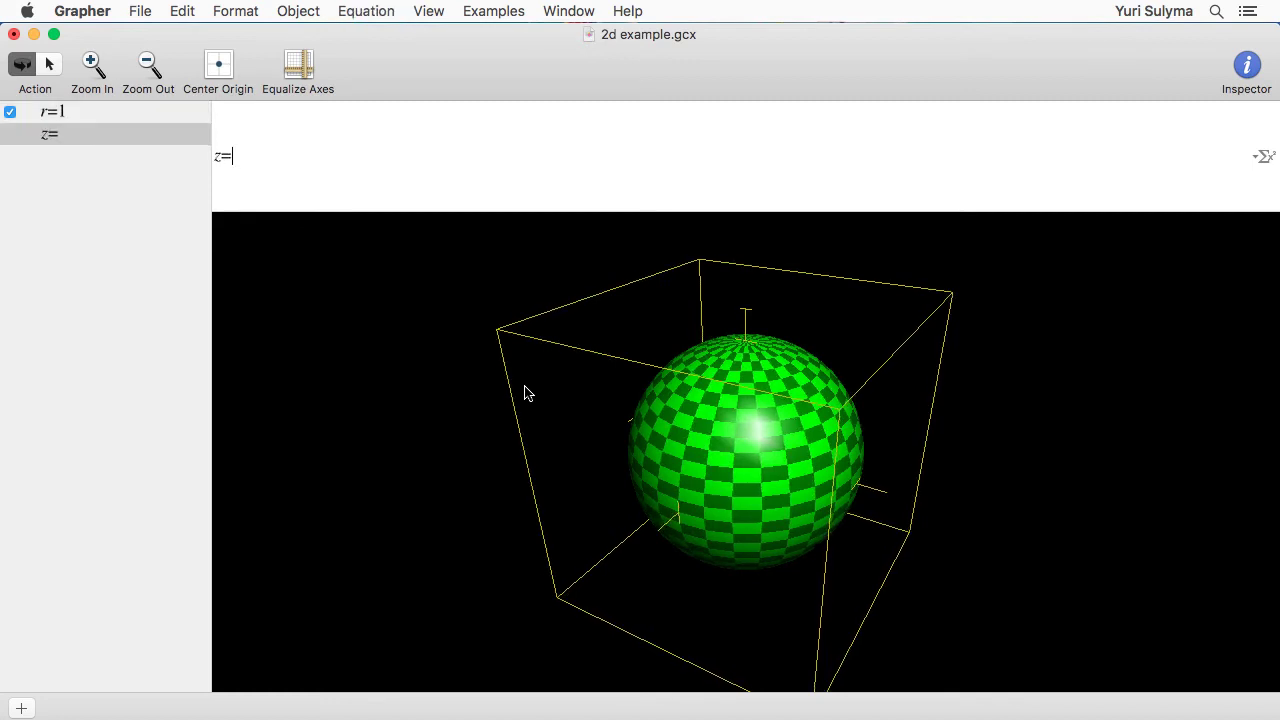
key("BackSpace")
type("f(a,b)")
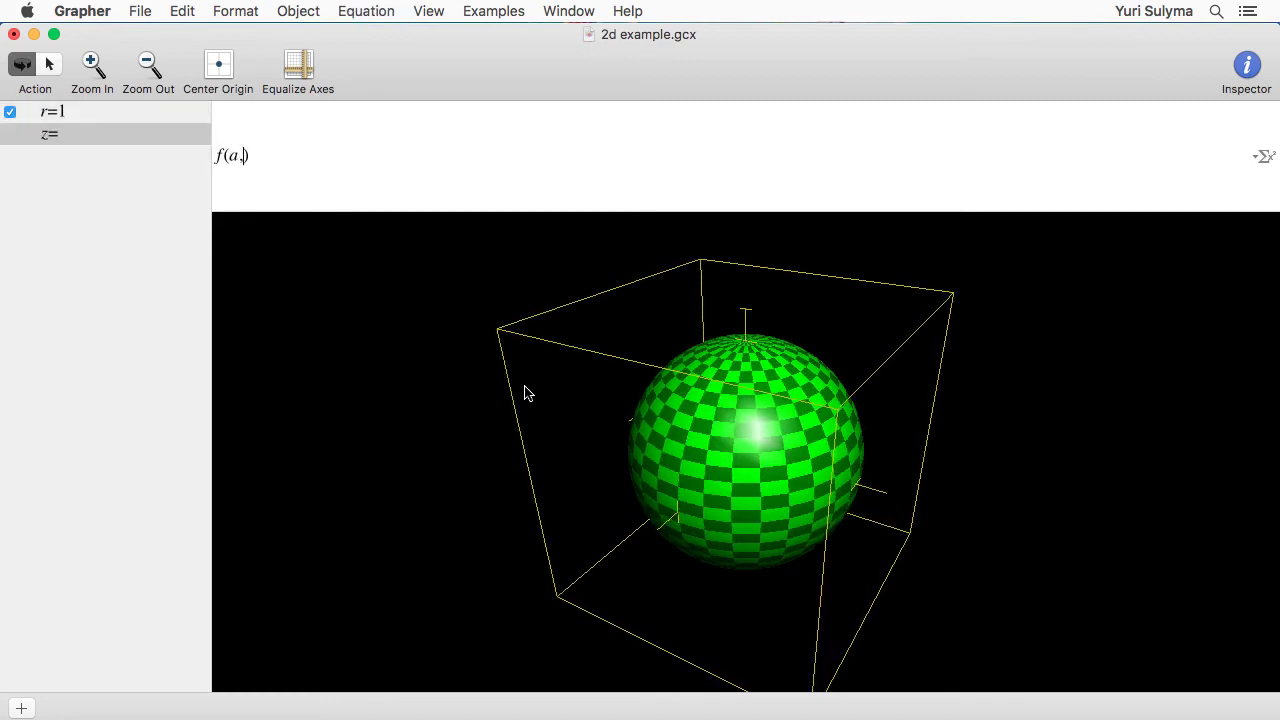
left_click(1264, 156)
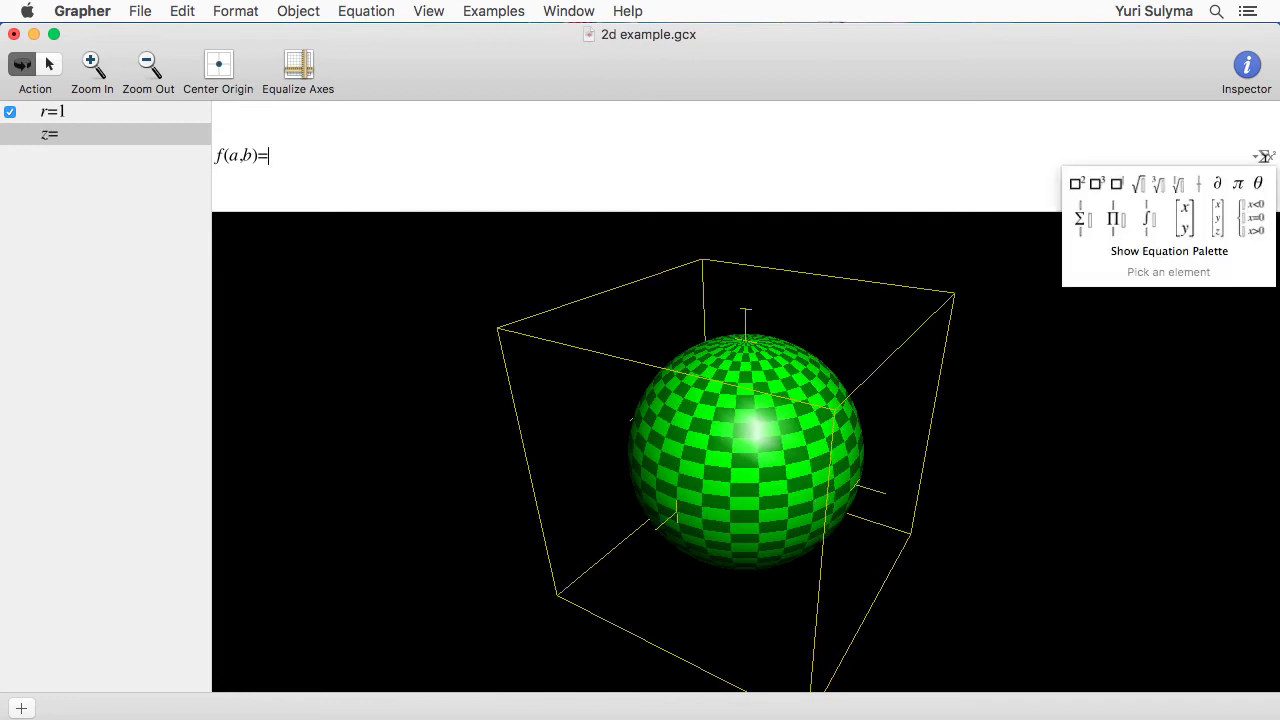
left_click(1220, 216)
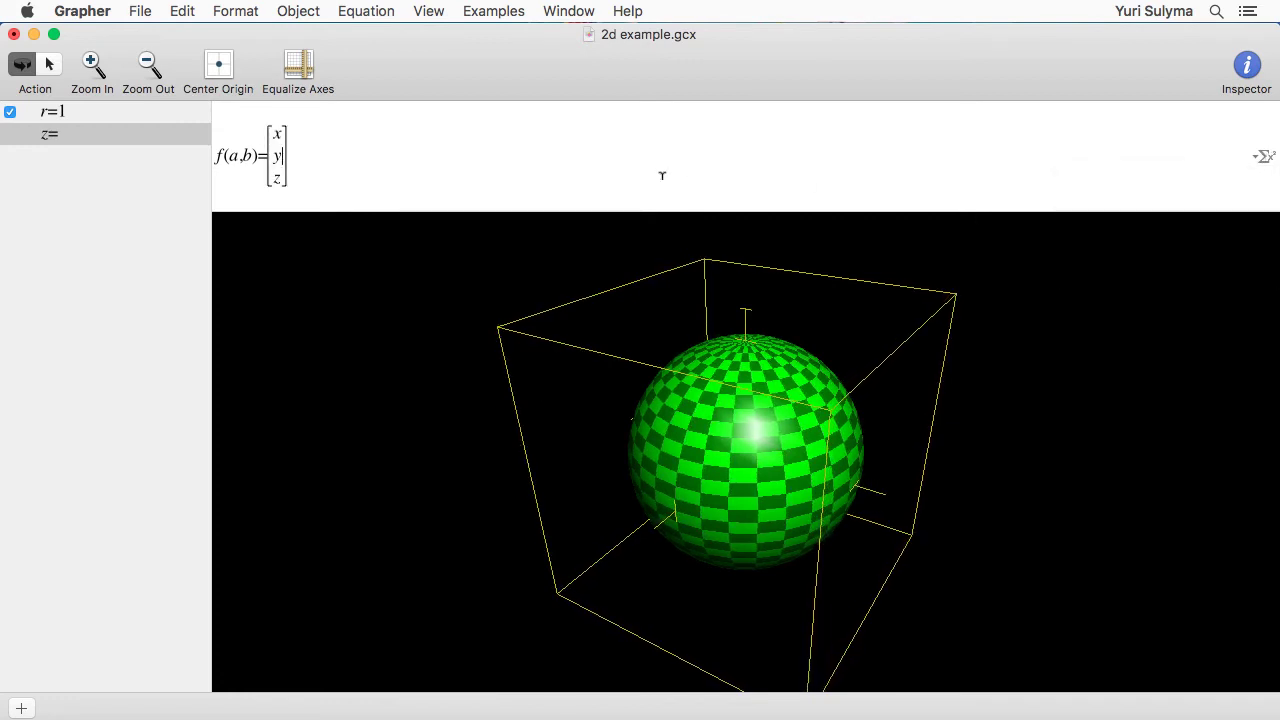
Step: Replace the first two components of the f(a,b) vector with a and b
key("shift+Left")
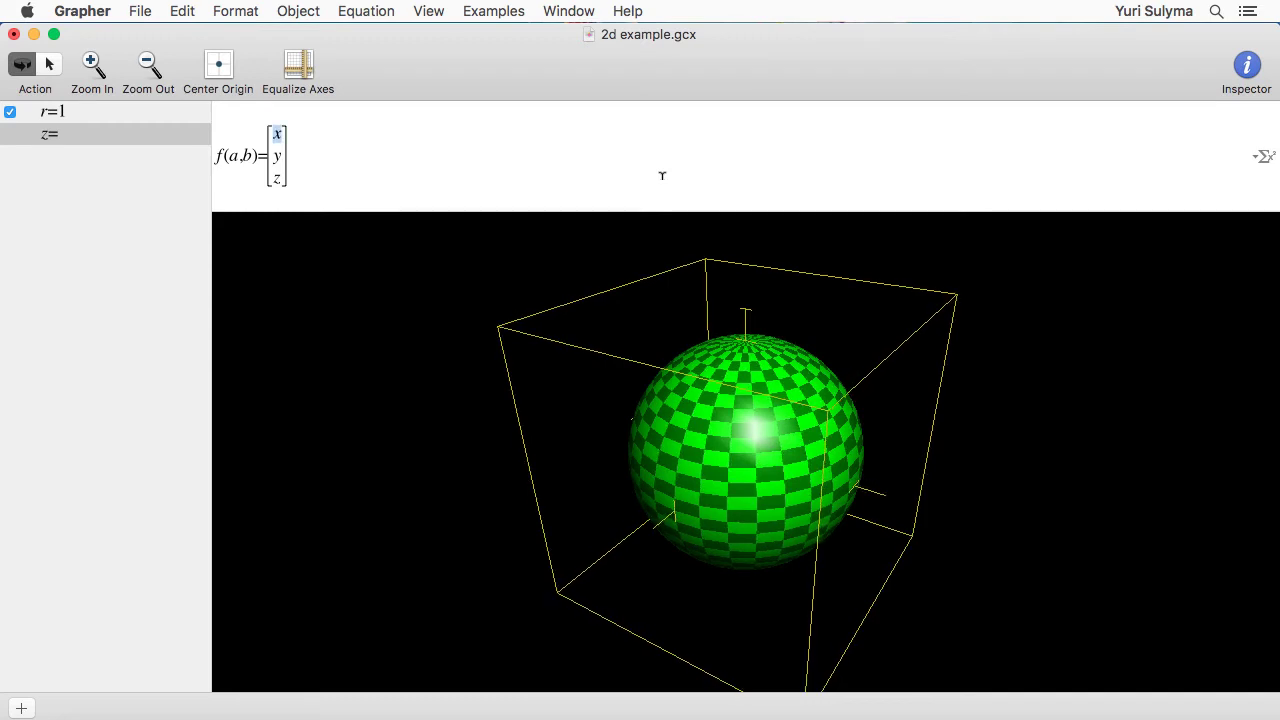
type("a")
key("Down")
key("shift+Left")
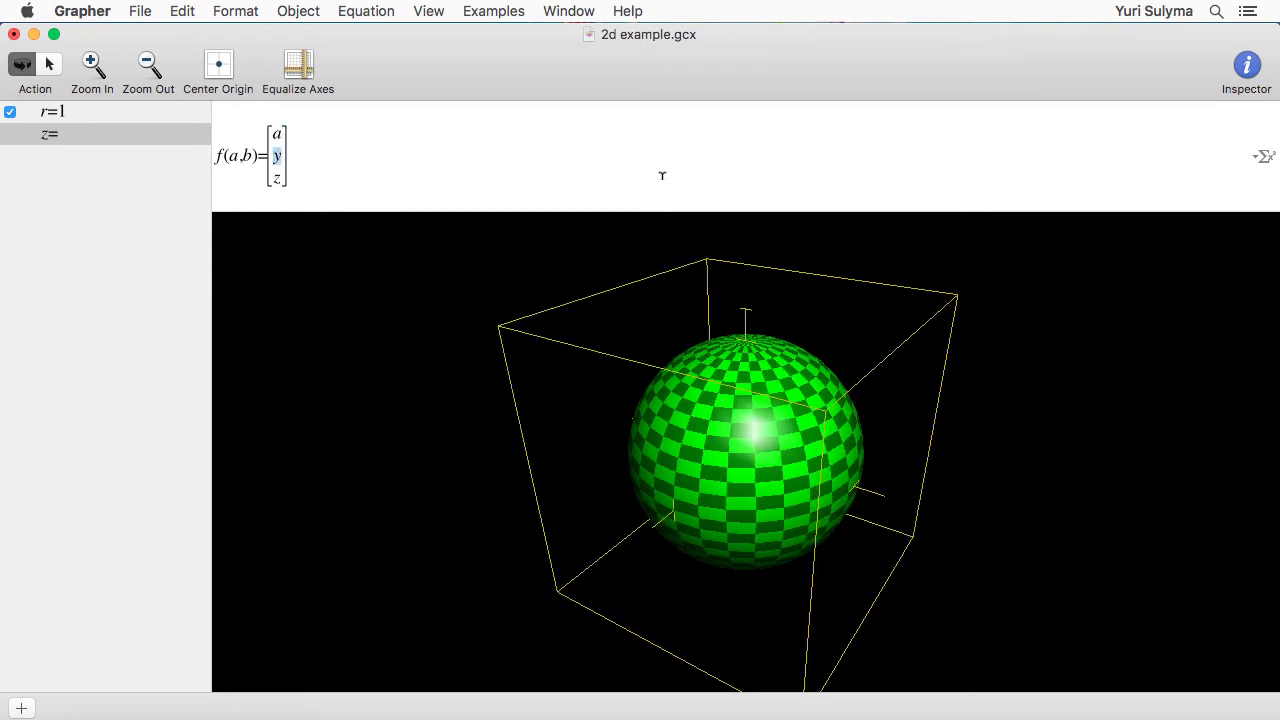
type("b")
Step: Enter √(1-a²-b²) as the third component of the f(a,b) vector and commit the definition
key("shift+Right")
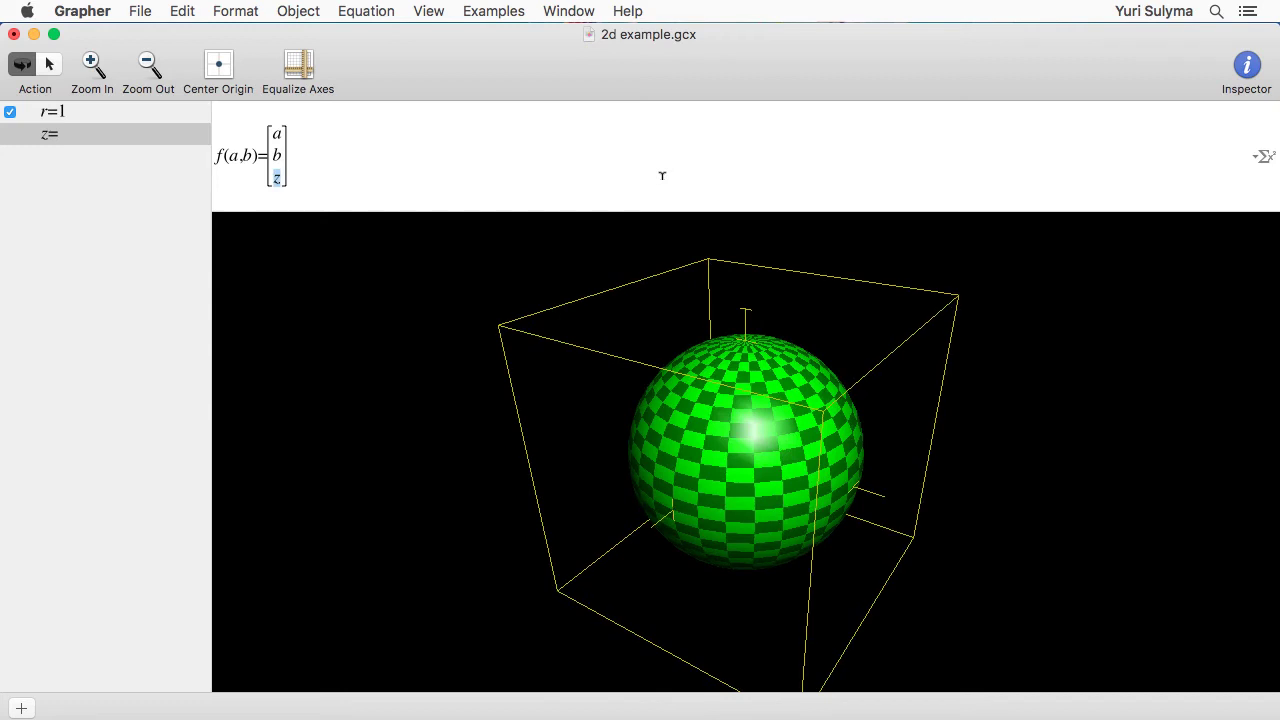
key("alt+v")
type("1")
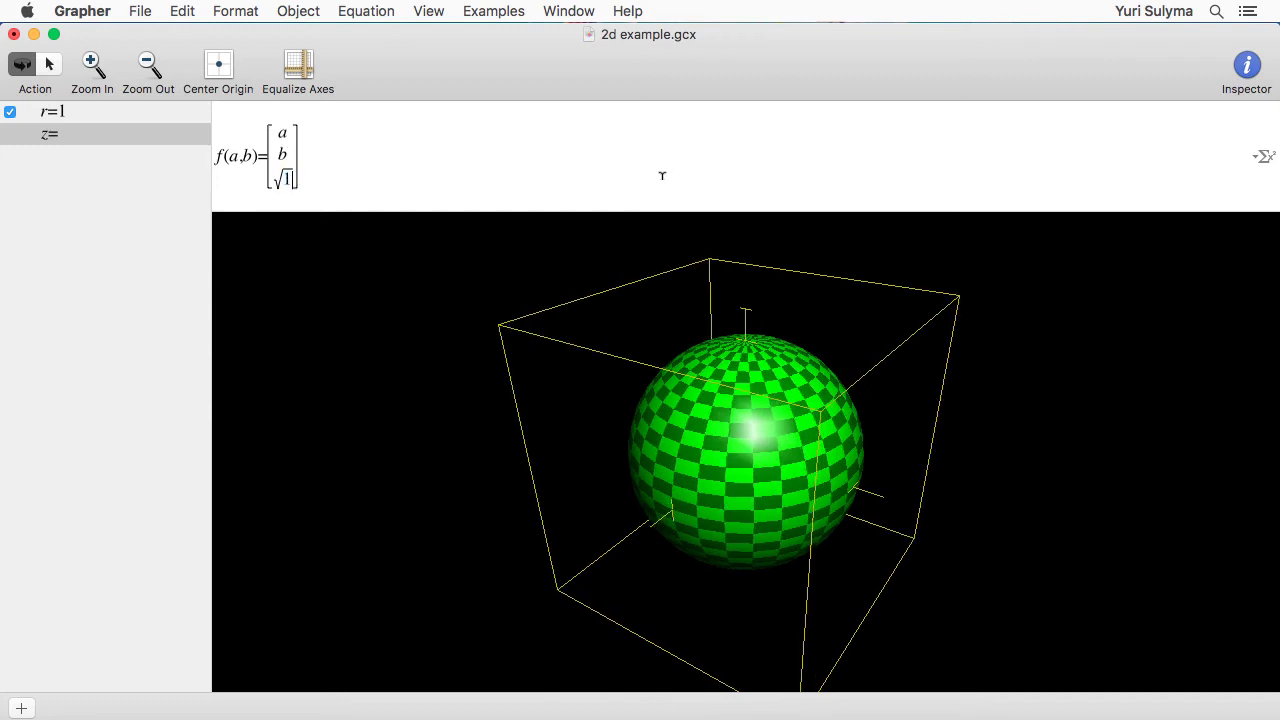
type("-a^2")
key("Right")
type("-b")
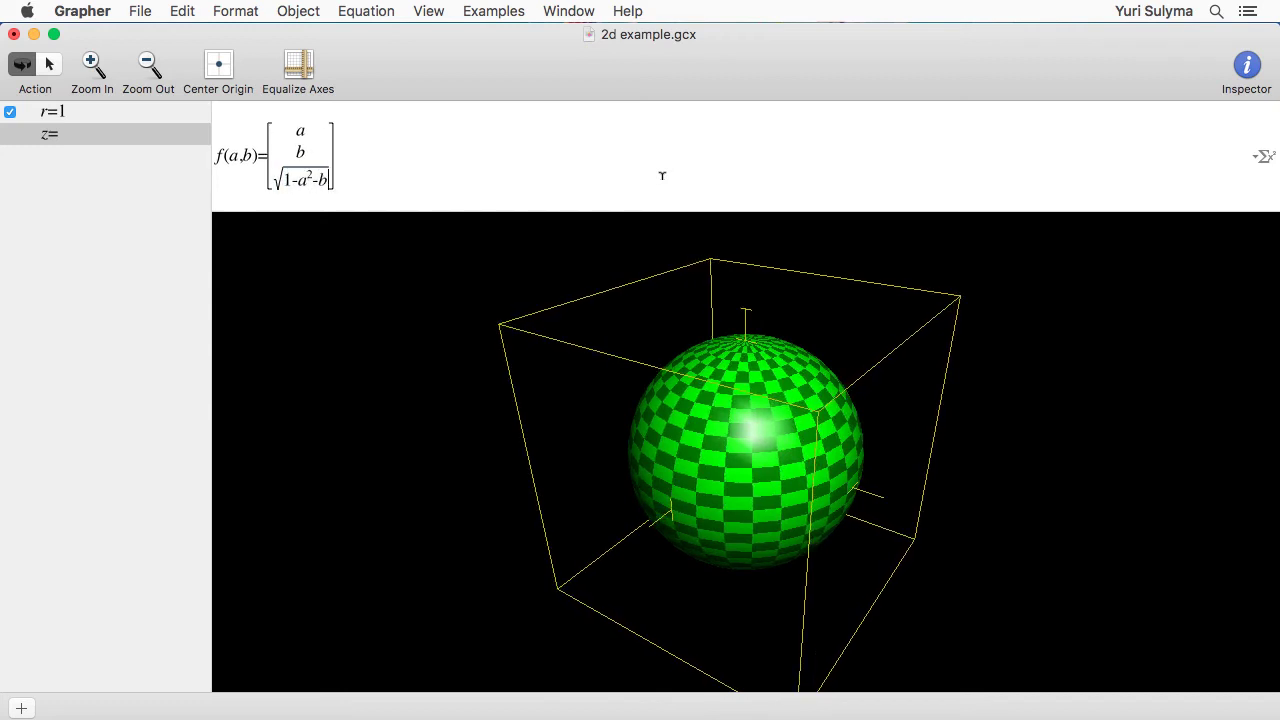
type("^2")
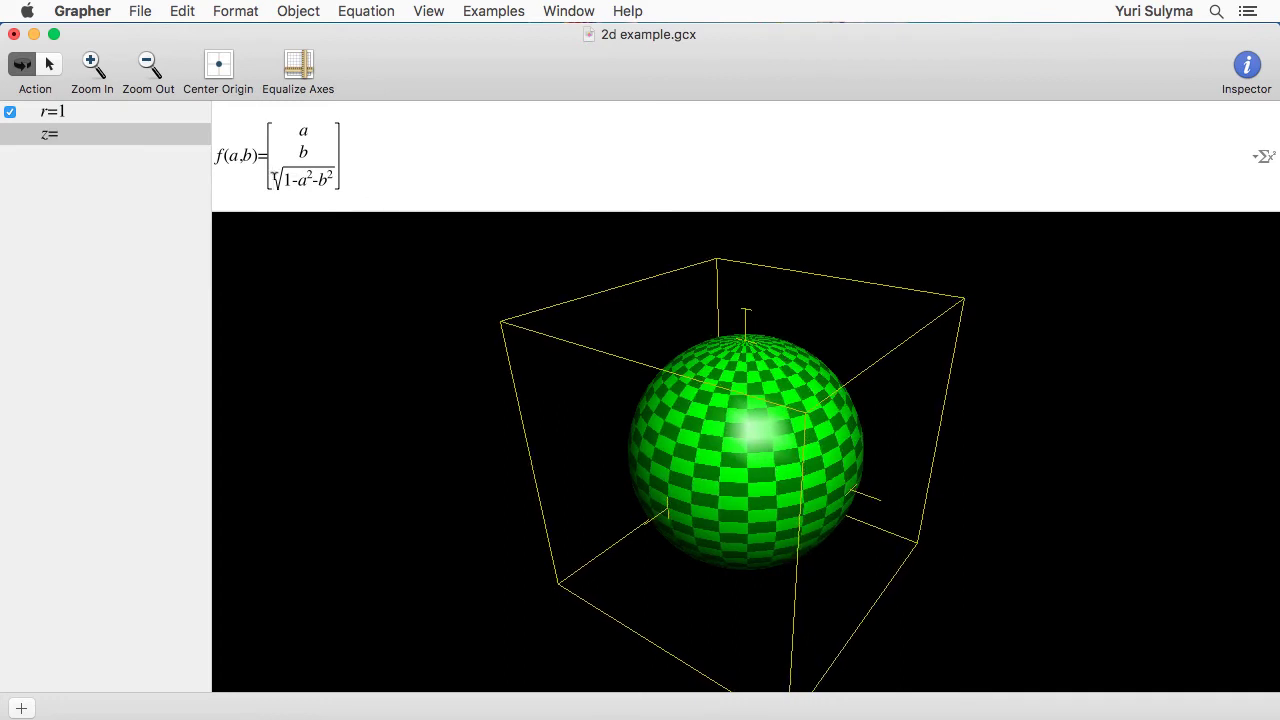
key("Return")
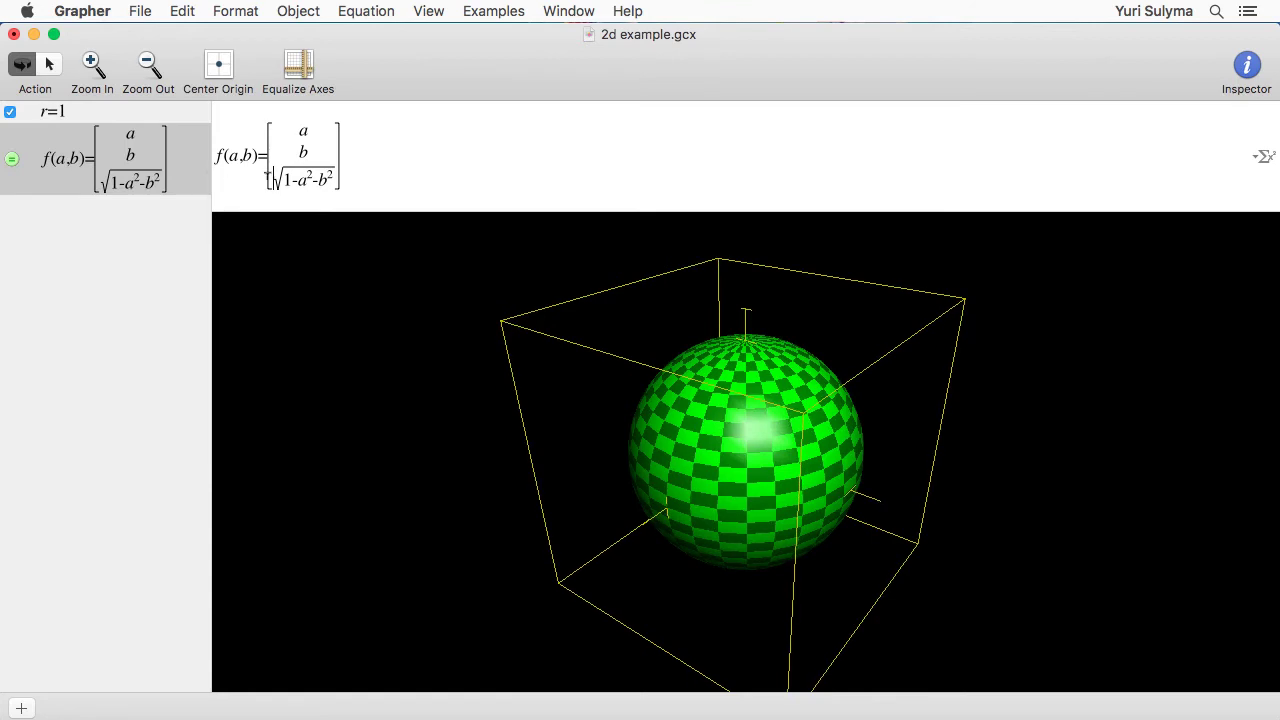
Step: Move the f(a,b) definition above r=1 and add a new equation plotting the point f(0,0)
left_click_drag(130, 160, 163, 115)
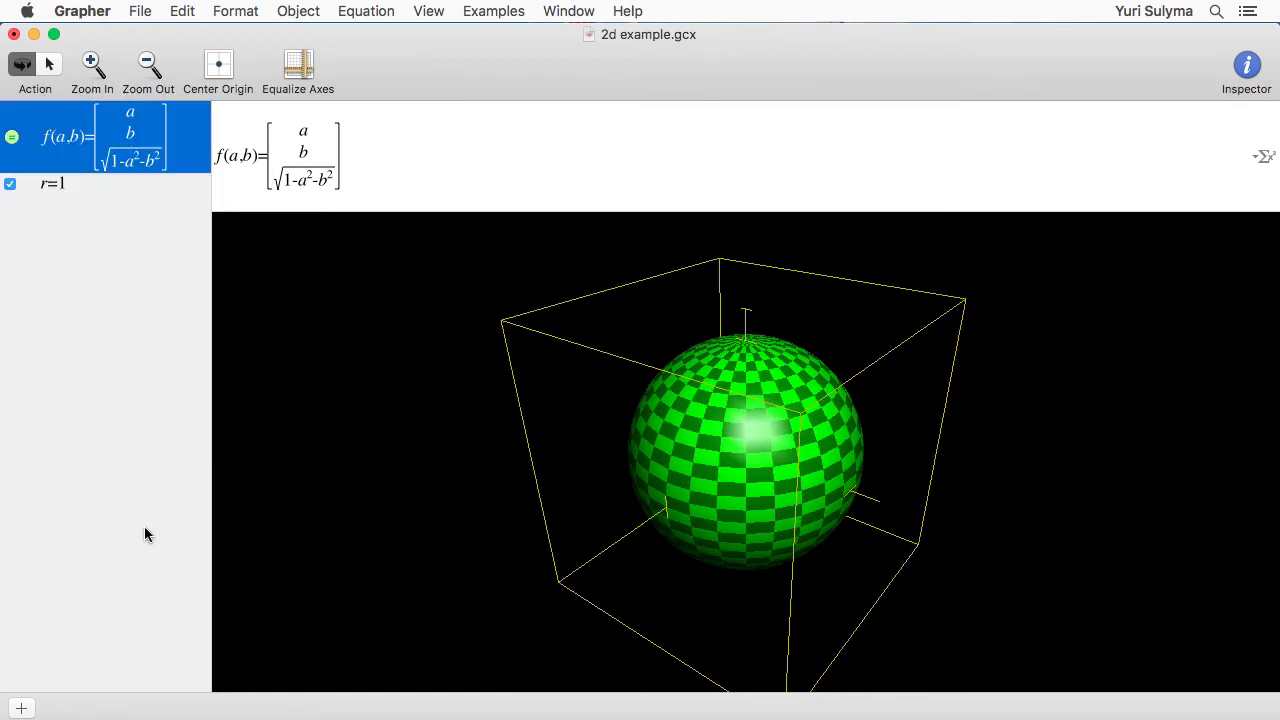
key("super+alt+n")
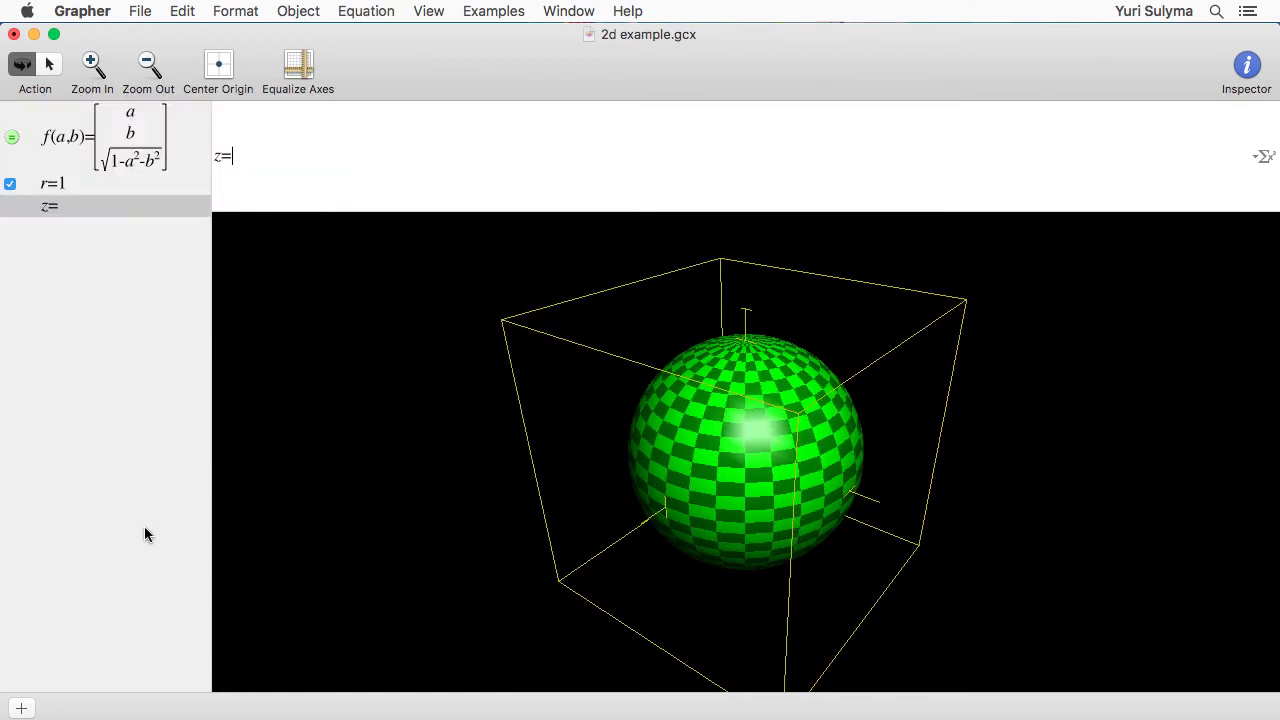
type("f(0,0")
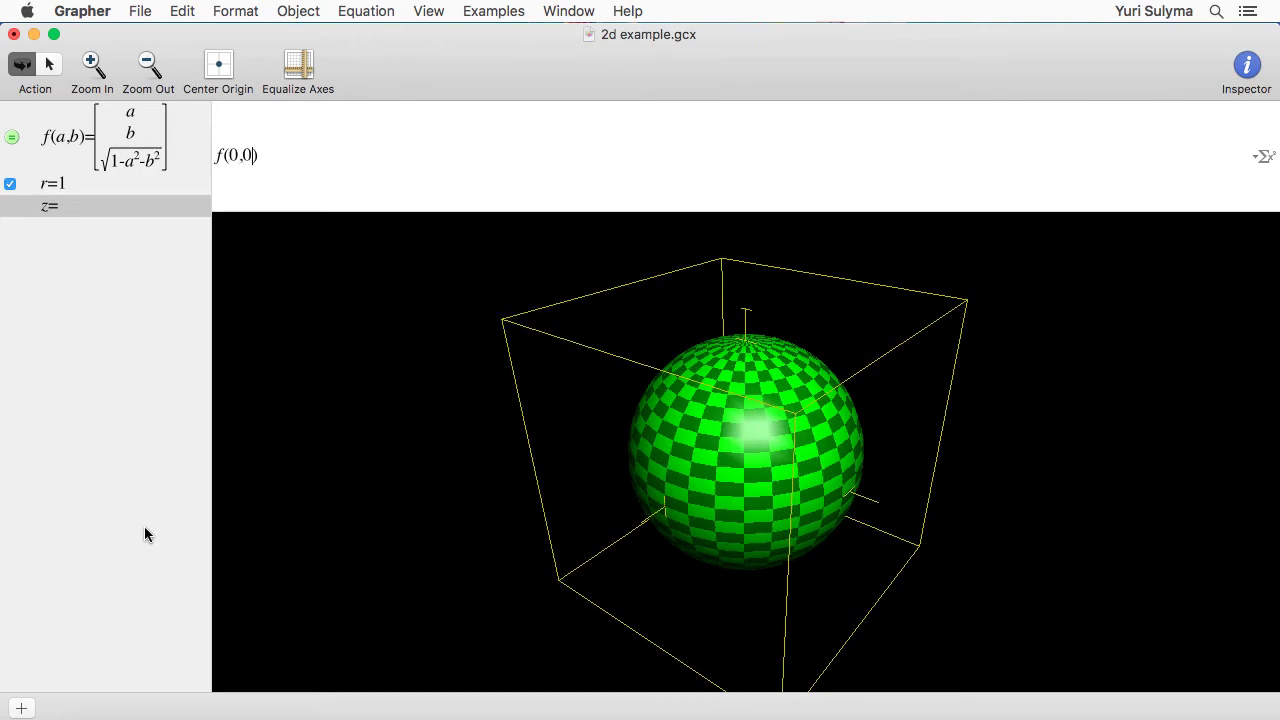
key("Return")
Step: Change the plotted point on the sphere from f(0,0) to f(0.4,0.7)
left_click_drag(683, 458, 766, 500)
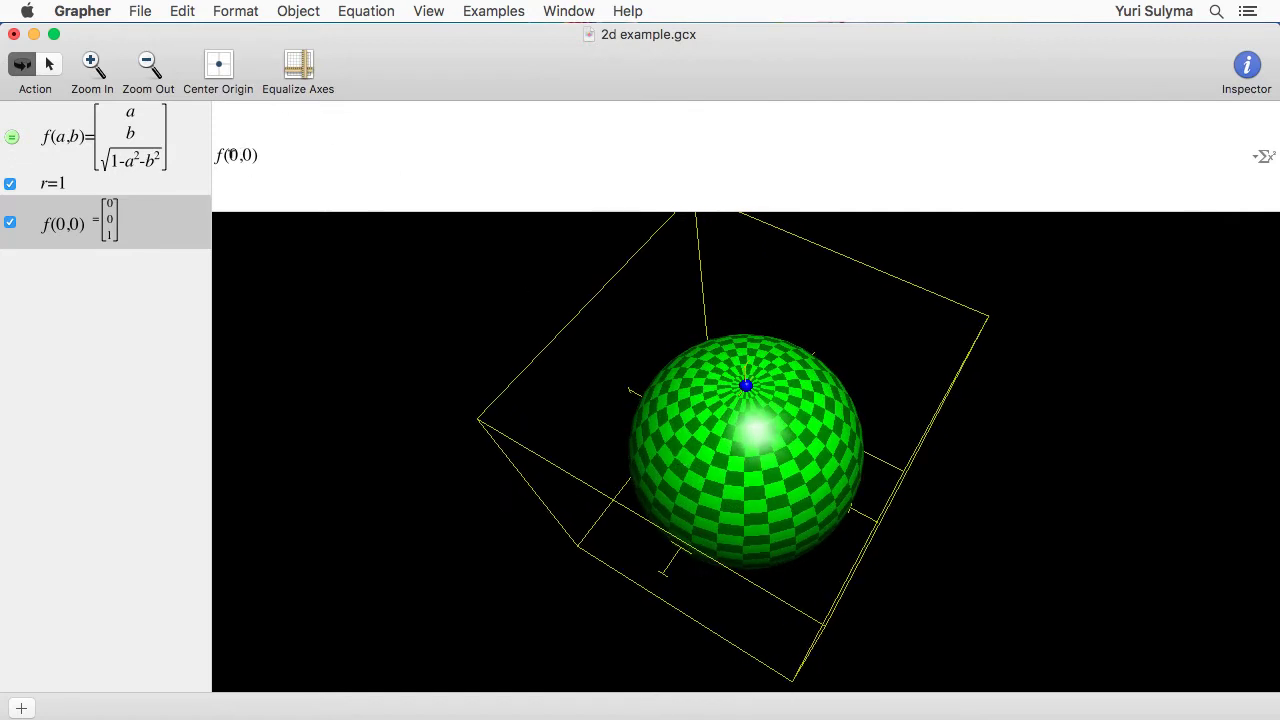
type(".4,0.7")
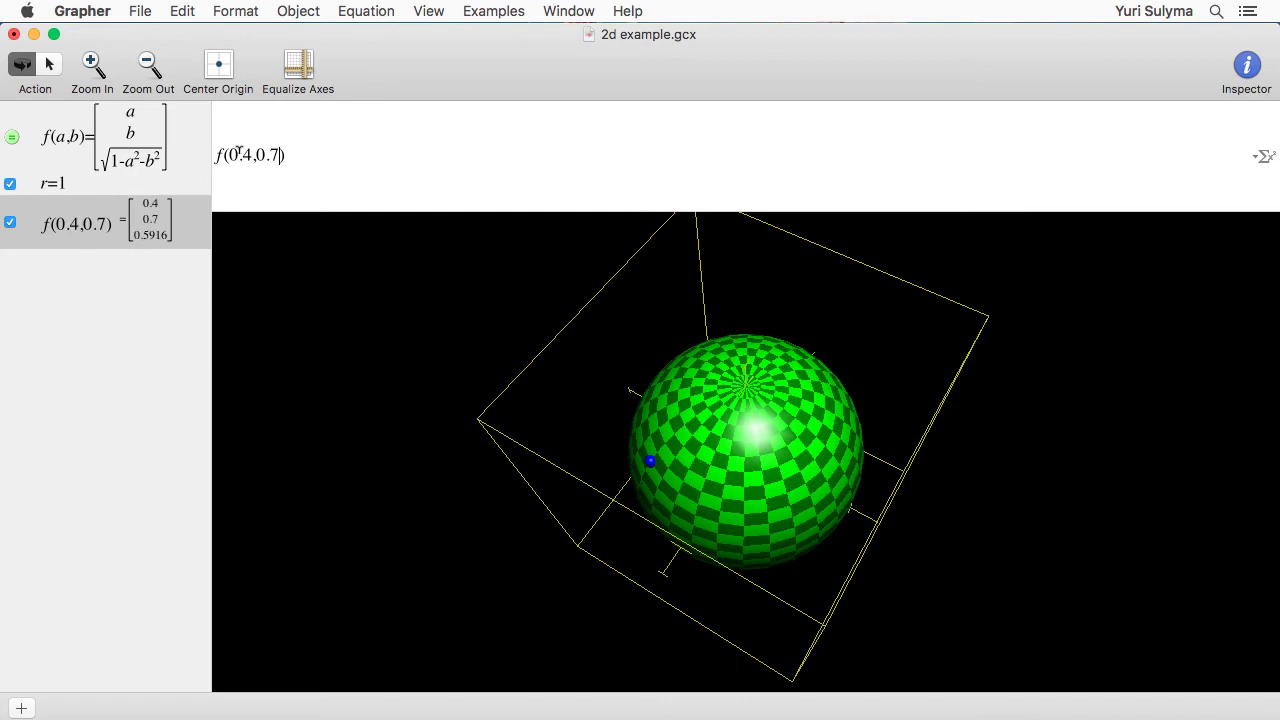
Step: Add a new equation defining u=0
left_click_drag(747, 440, 767, 426)
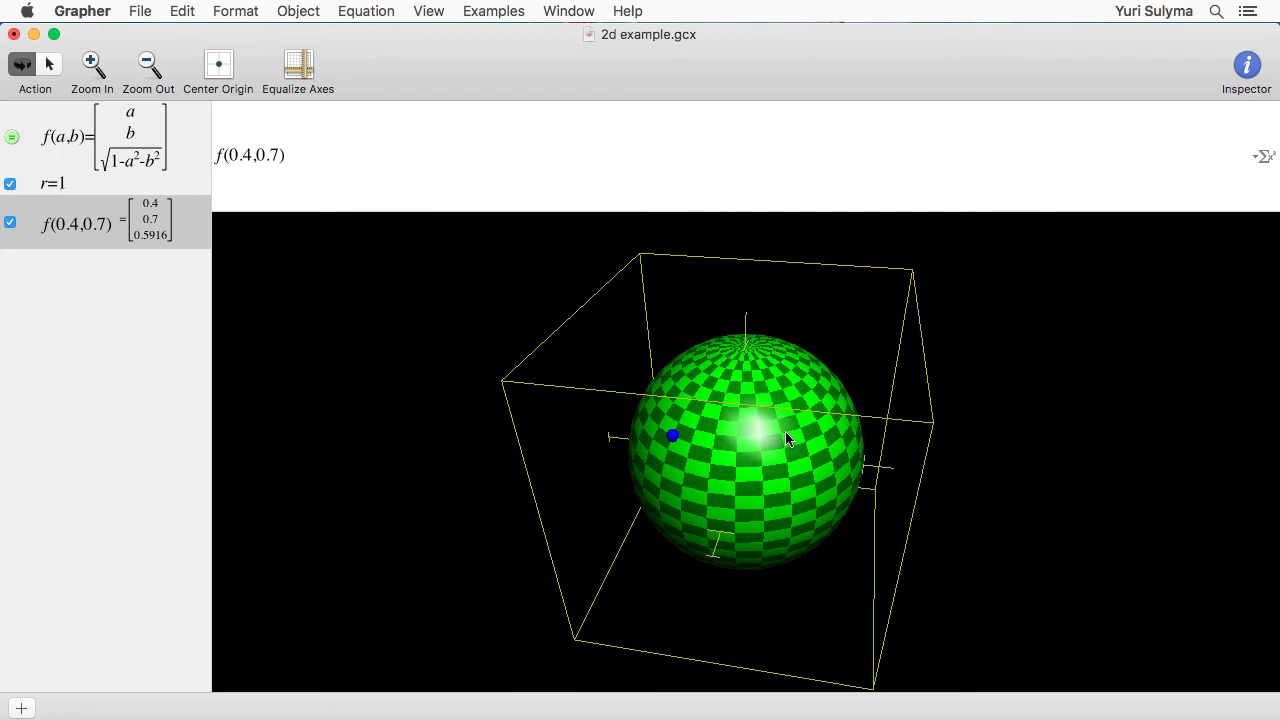
key("alt+super+n")
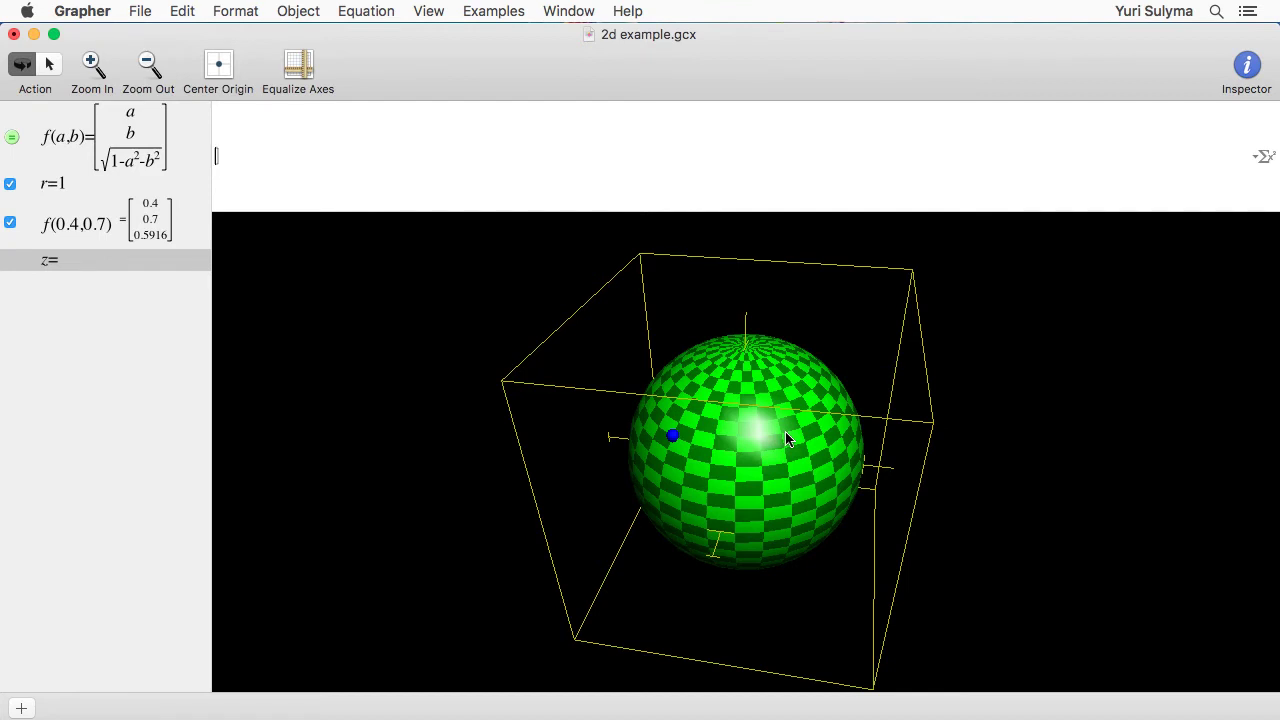
type("u=0")
key("Return")
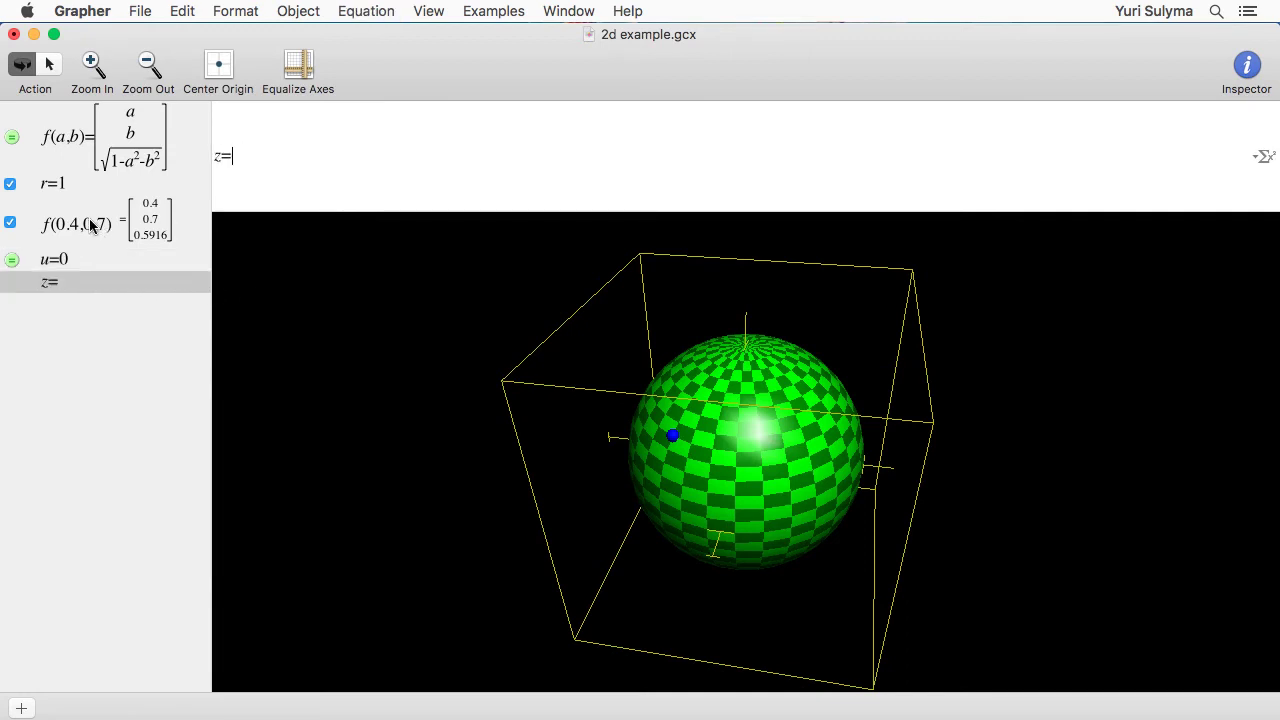
Step: Define the function p(v)=0.4cos(v) in the next equation
key("BackSpace")
key("BackSpace")
type("p")
type("=0.4cos")
key("BackSpace")
type("cos")
type("(v")
type("(v")
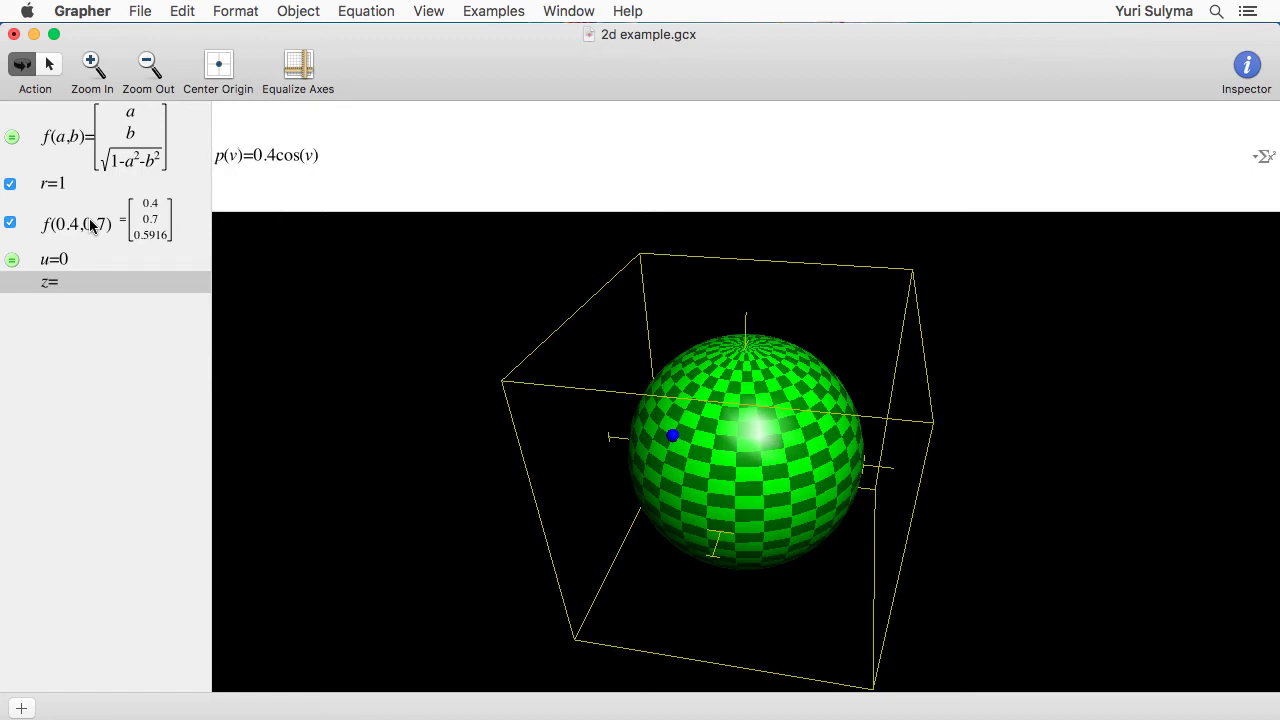
key("Return")
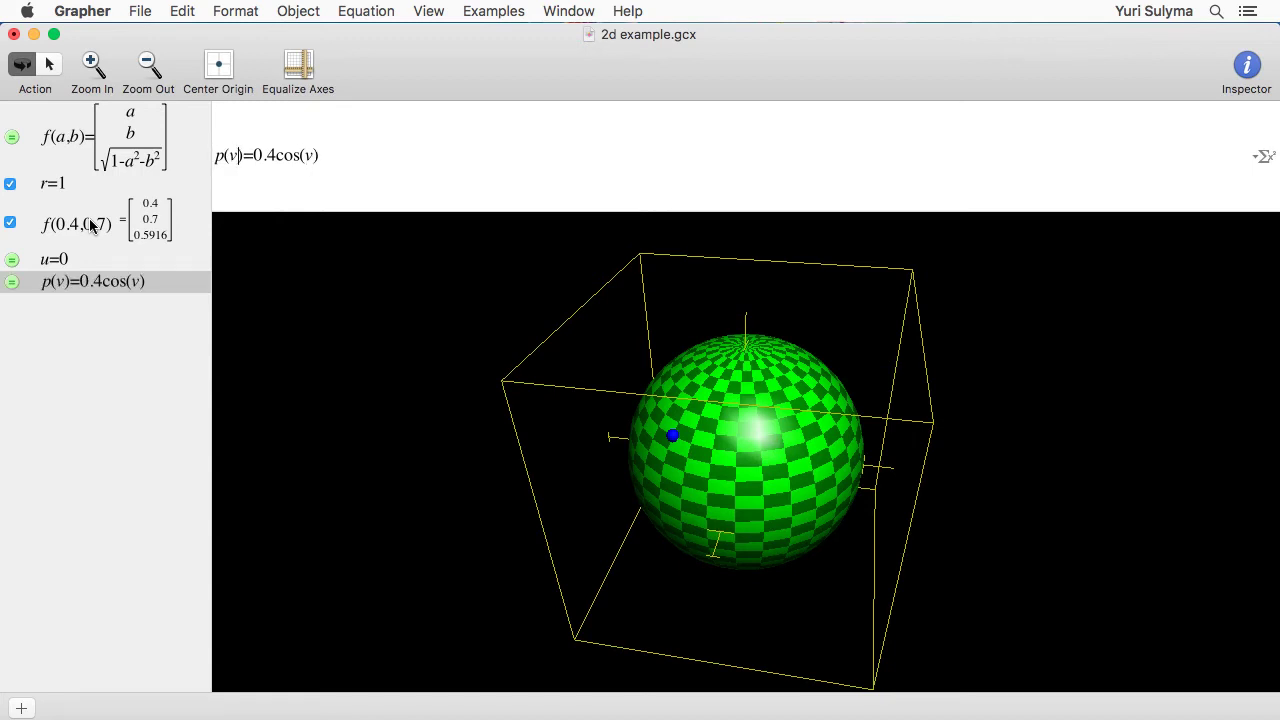
Step: Add another equation defining q(v)=0.7sin(v)
key("Return")
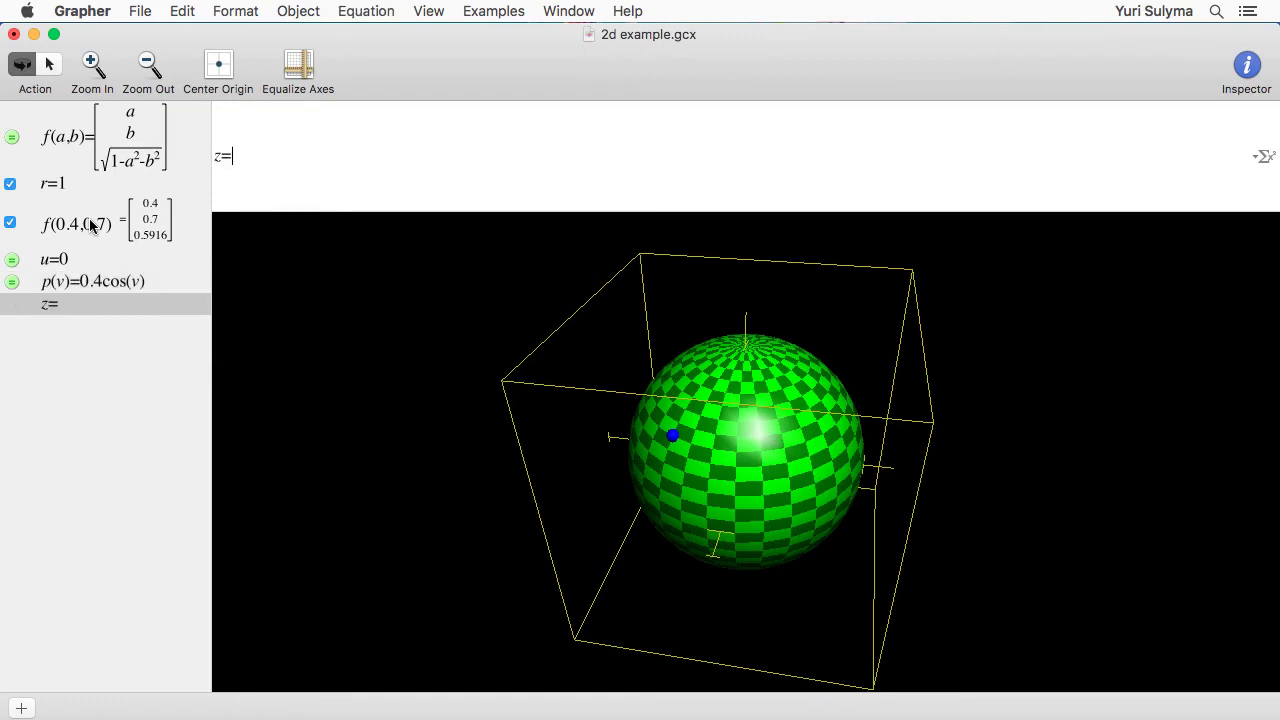
type("q(v)=0.7sin(v)")
key("Return")
Step: Change the plotted point's arguments from fixed numbers to functions of u, making it f(p(u),q(u))
left_click(90, 226)
left_click(252, 155)
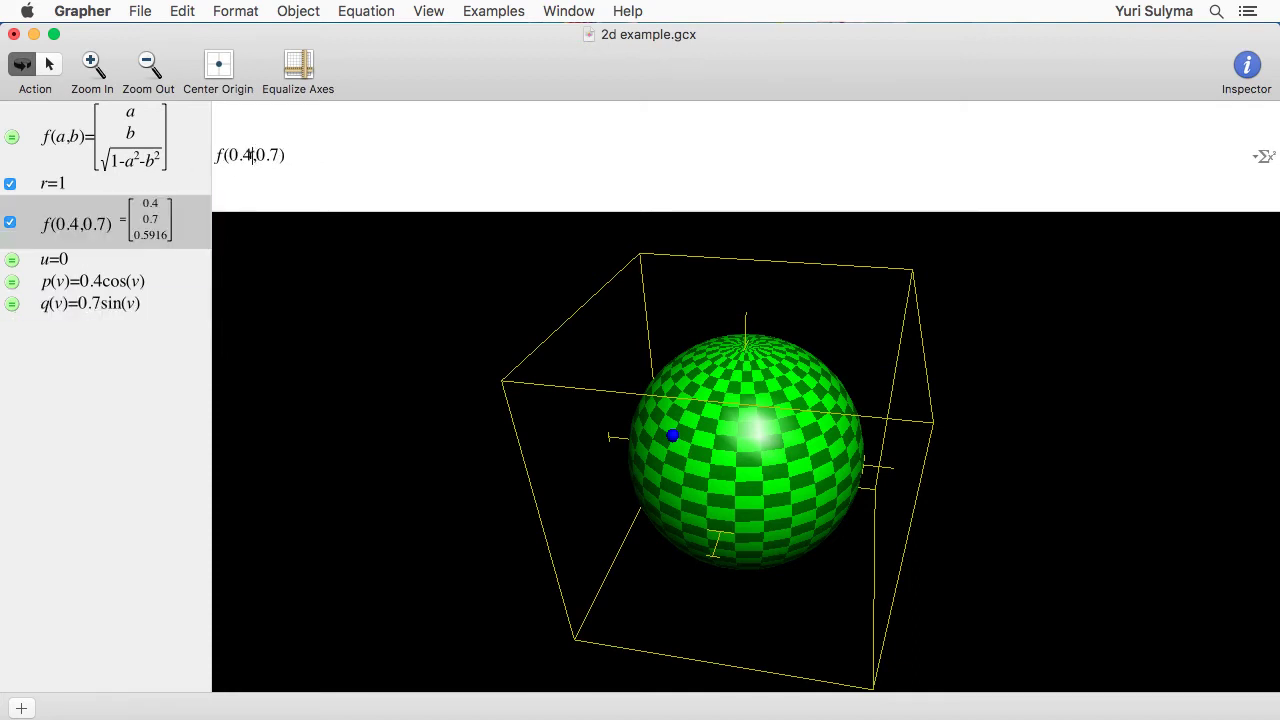
key("BackSpace")
key("BackSpace")
key("BackSpace")
type("p(u)")
left_click_drag(265, 155, 291, 155)
type("q(u")
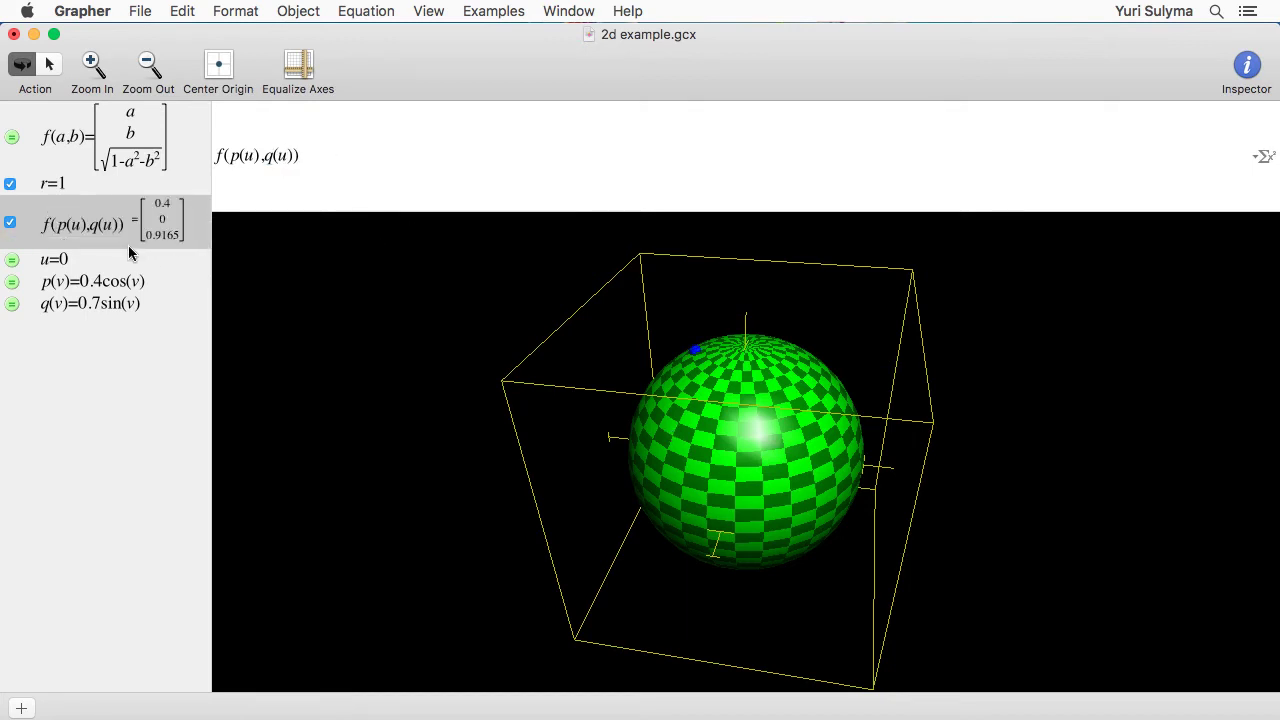
key("Return")
Step: Move the p(v), q(v) and u definitions above r=1 in the equation list
left_click_drag(108, 287, 110, 184)
left_click_drag(85, 306, 86, 207)
left_click_drag(68, 304, 66, 226)
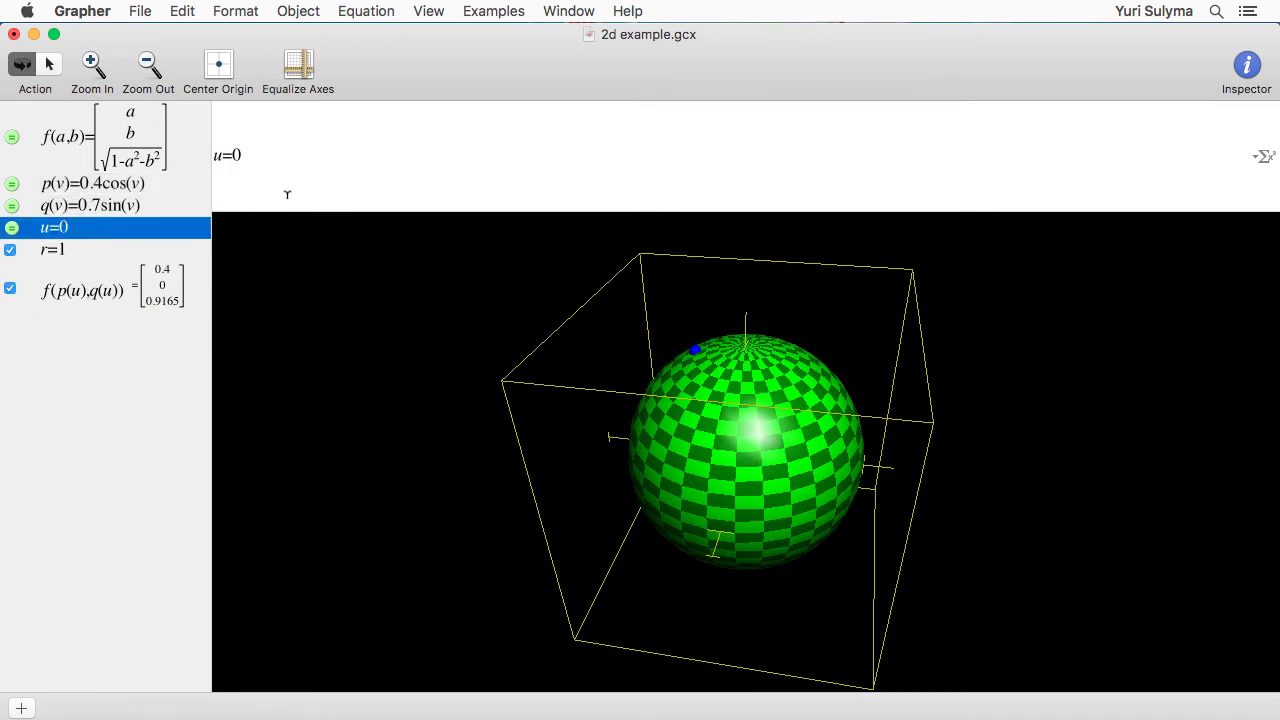
Step: Turn u into an animated parameter ranging from 0 to 2π and play its animation
left_click(480, 307)
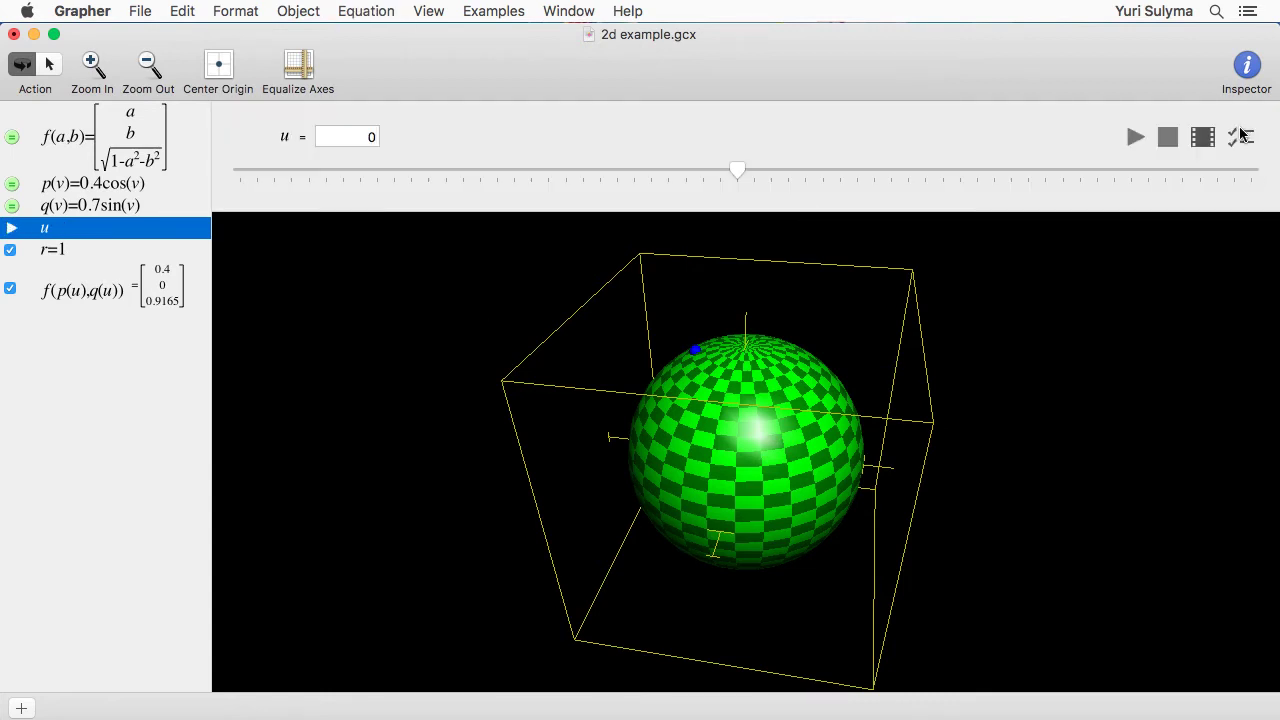
left_click(1241, 137)
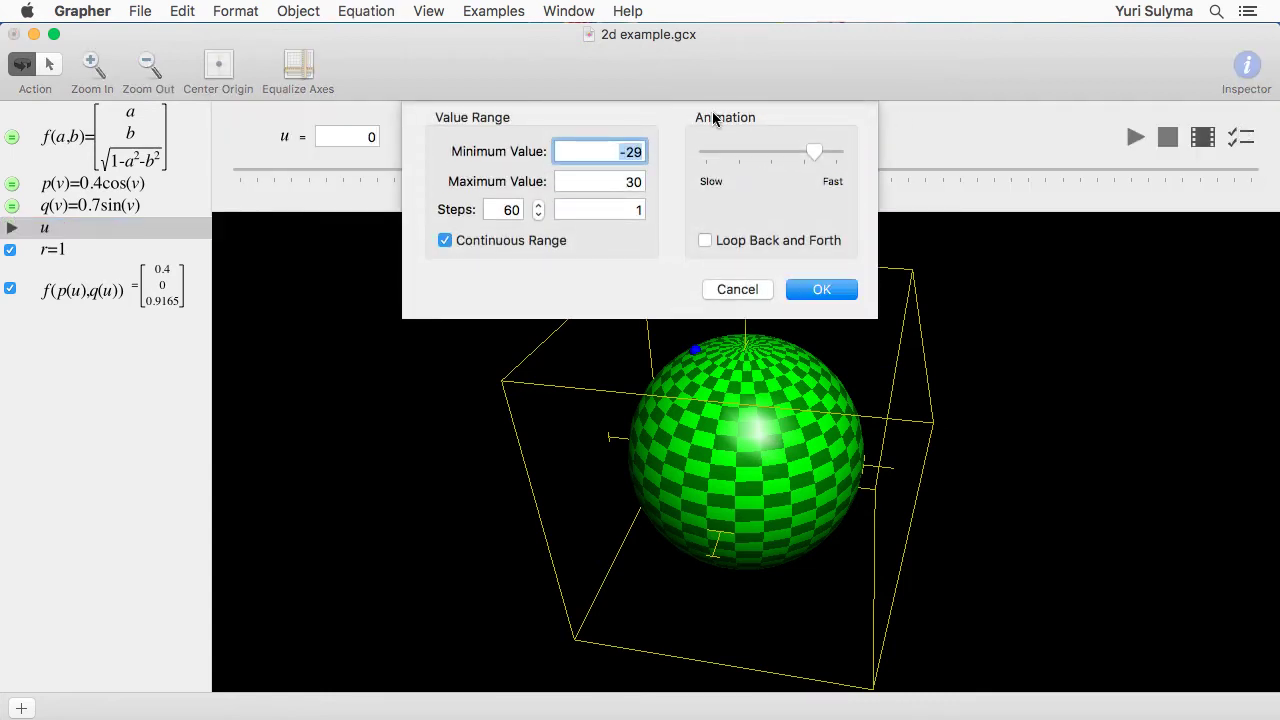
type("0")
key("Tab")
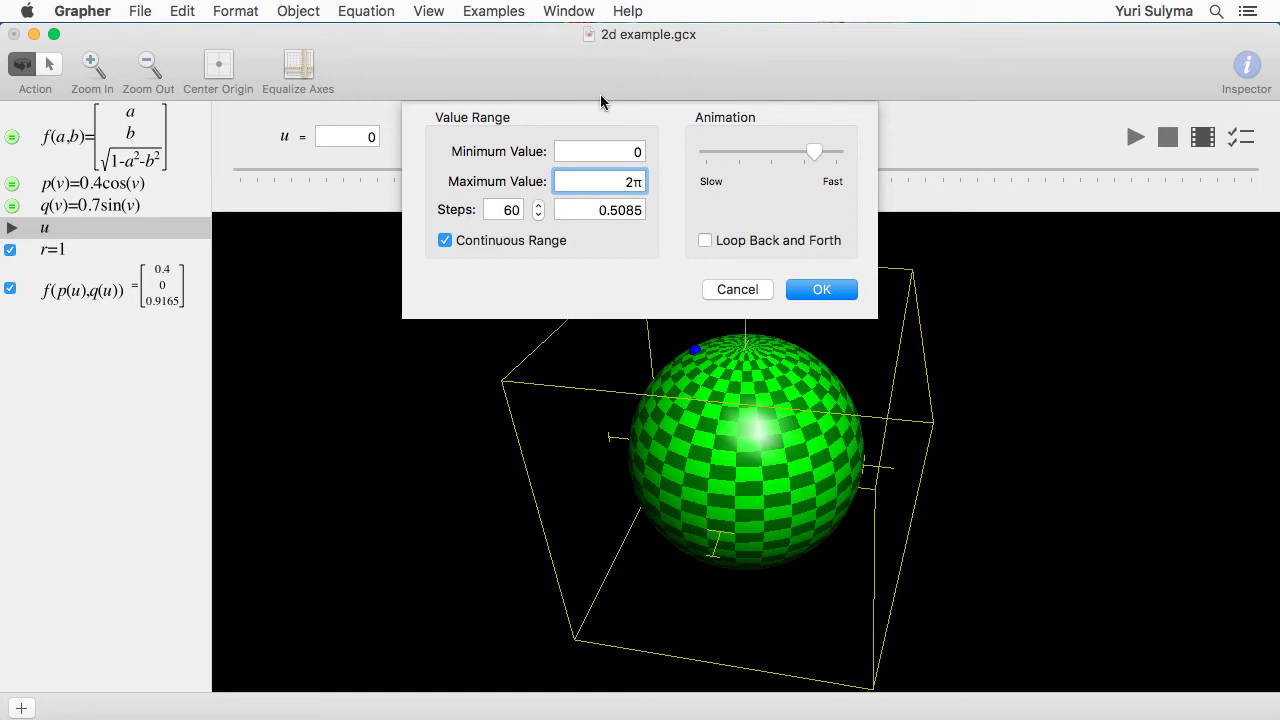
key("Tab")
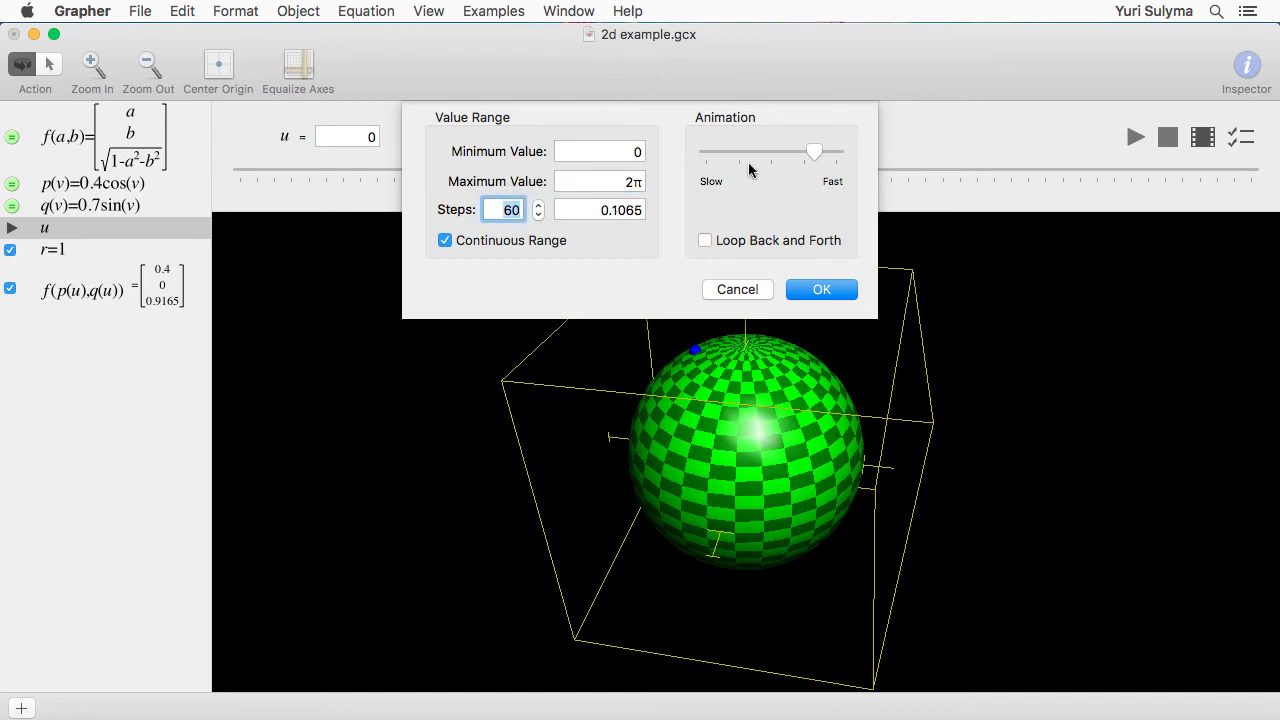
left_click(594, 206)
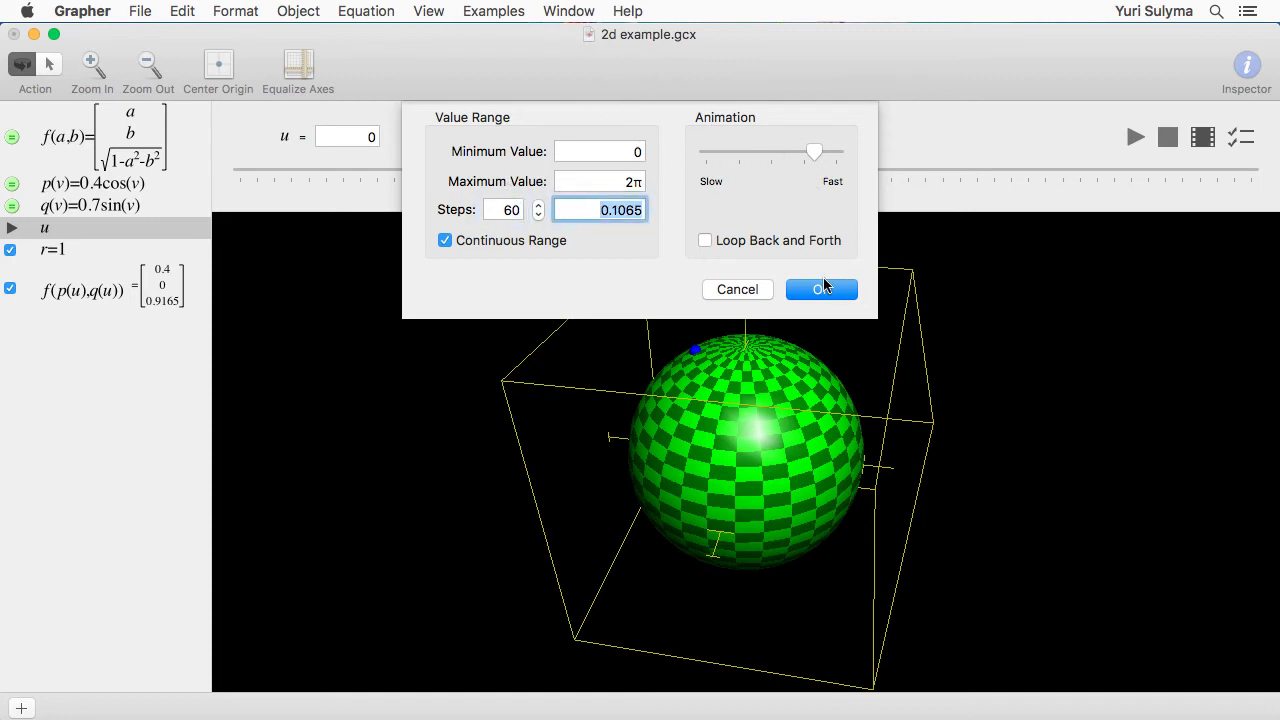
left_click(820, 290)
left_click(1135, 137)
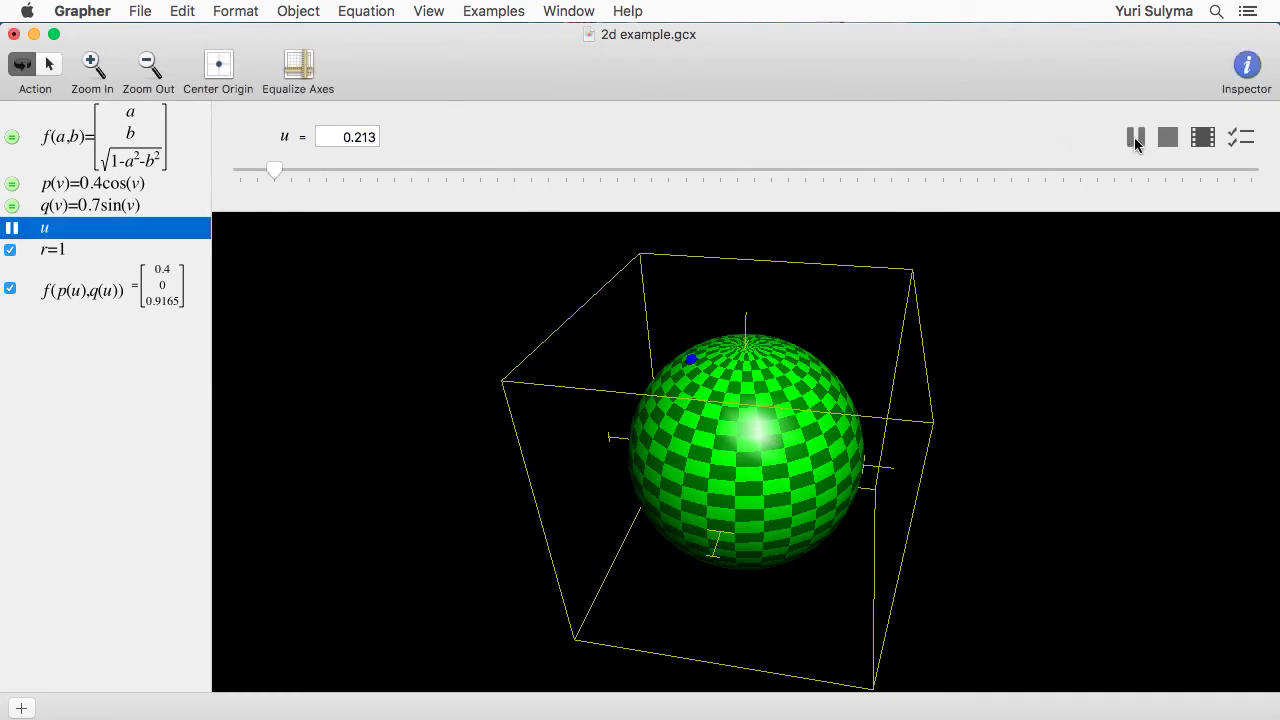
left_click_drag(780, 505, 751, 529)
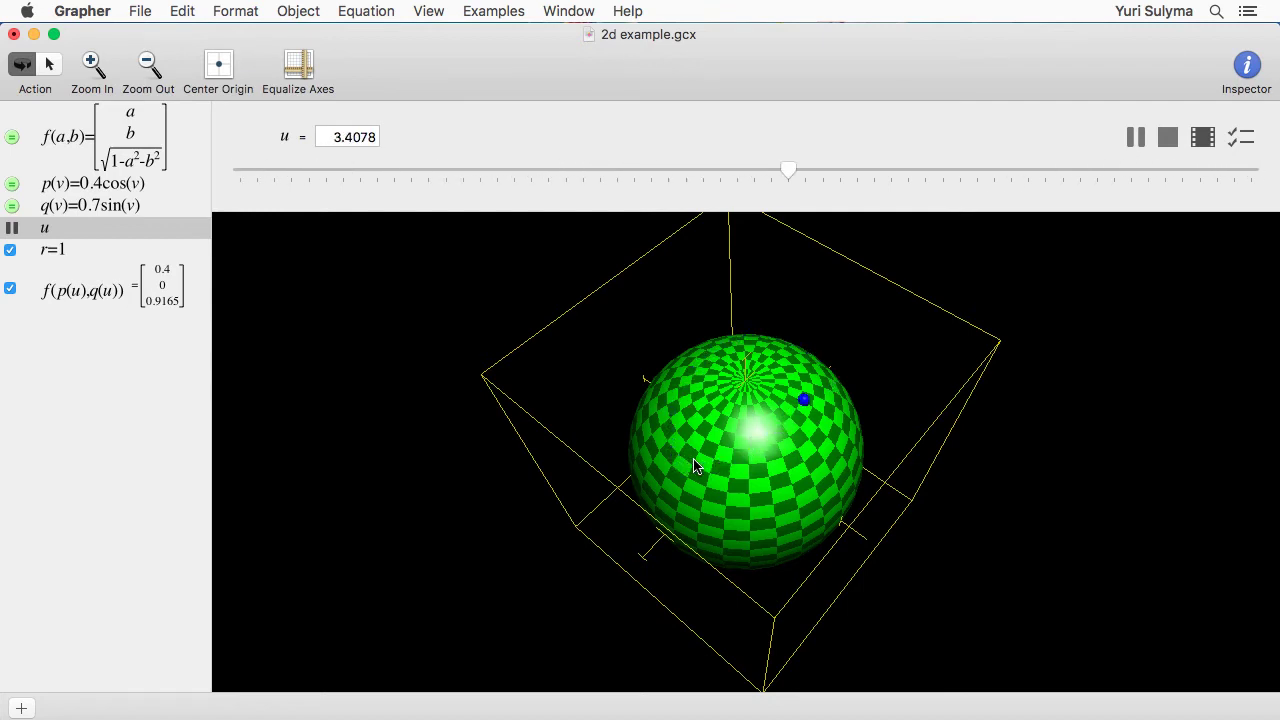
Step: Add the curve f(p(t),q(t)),t=0..2π to trace the moving point's path on the sphere
key("super+alt+n")
type("f(p(")
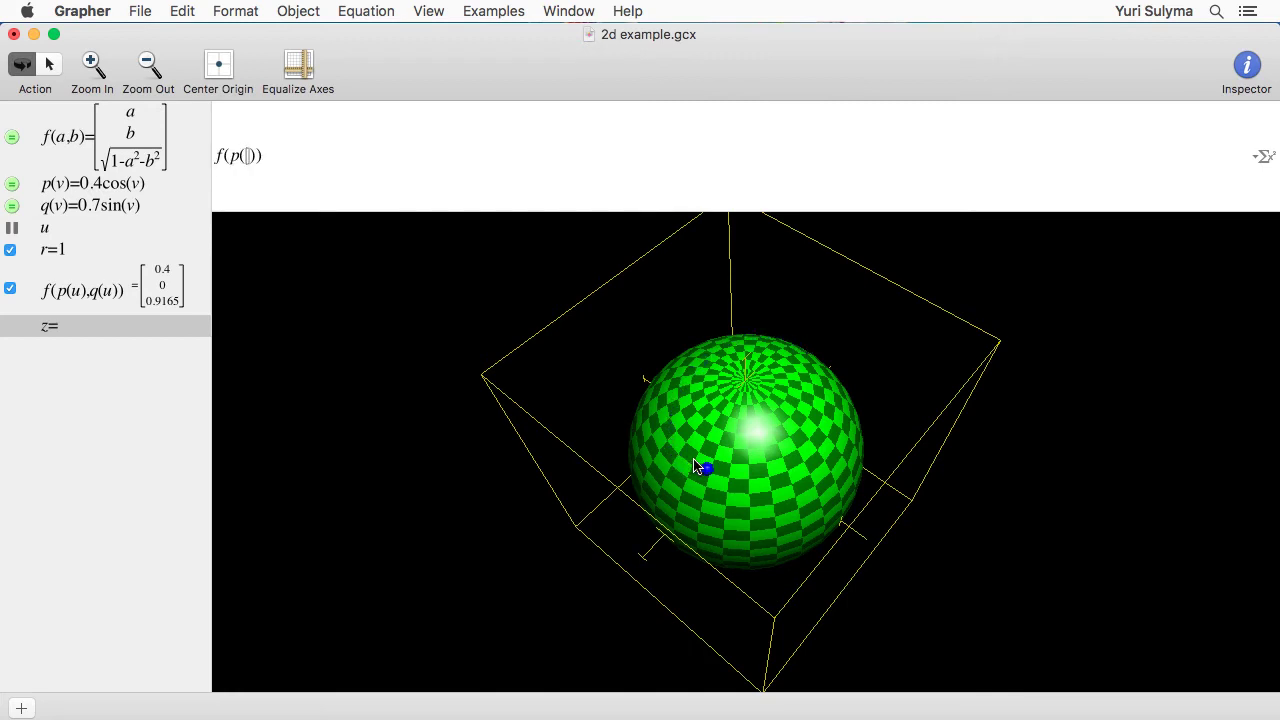
type("u")
type("),q(t")
type(")),t=0..2π")
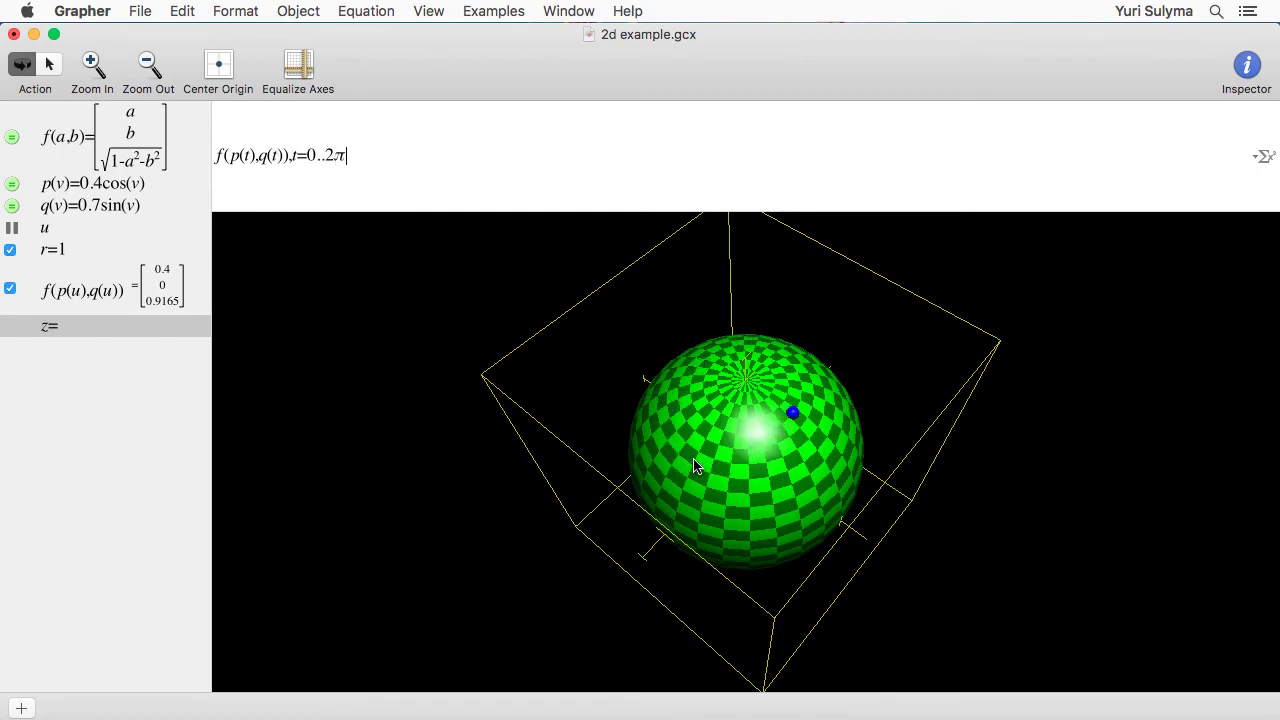
key("Return")
left_click_drag(697, 466, 711, 514)
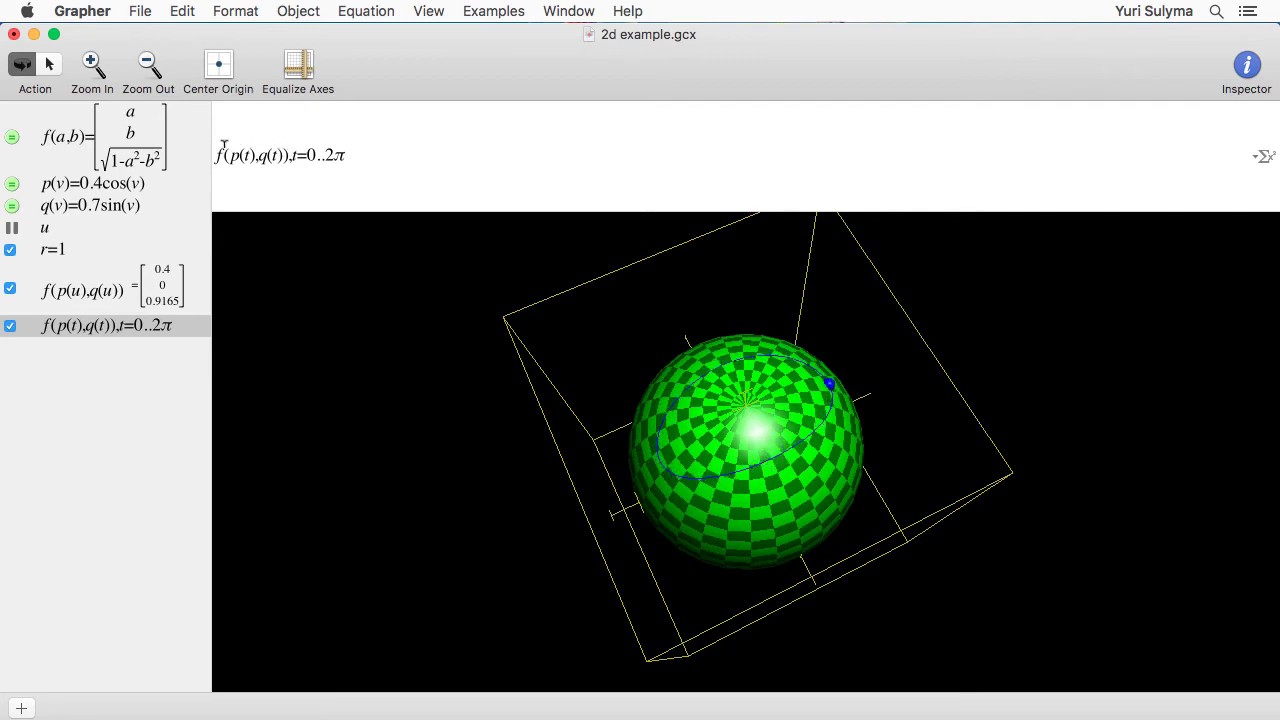
left_click(335, 152)
key("BackSpace")
type("2")
Step: Try using u instead of v inside the cosine of p(v), and restore the definition to 0.4cos(v)
left_click(110, 188)
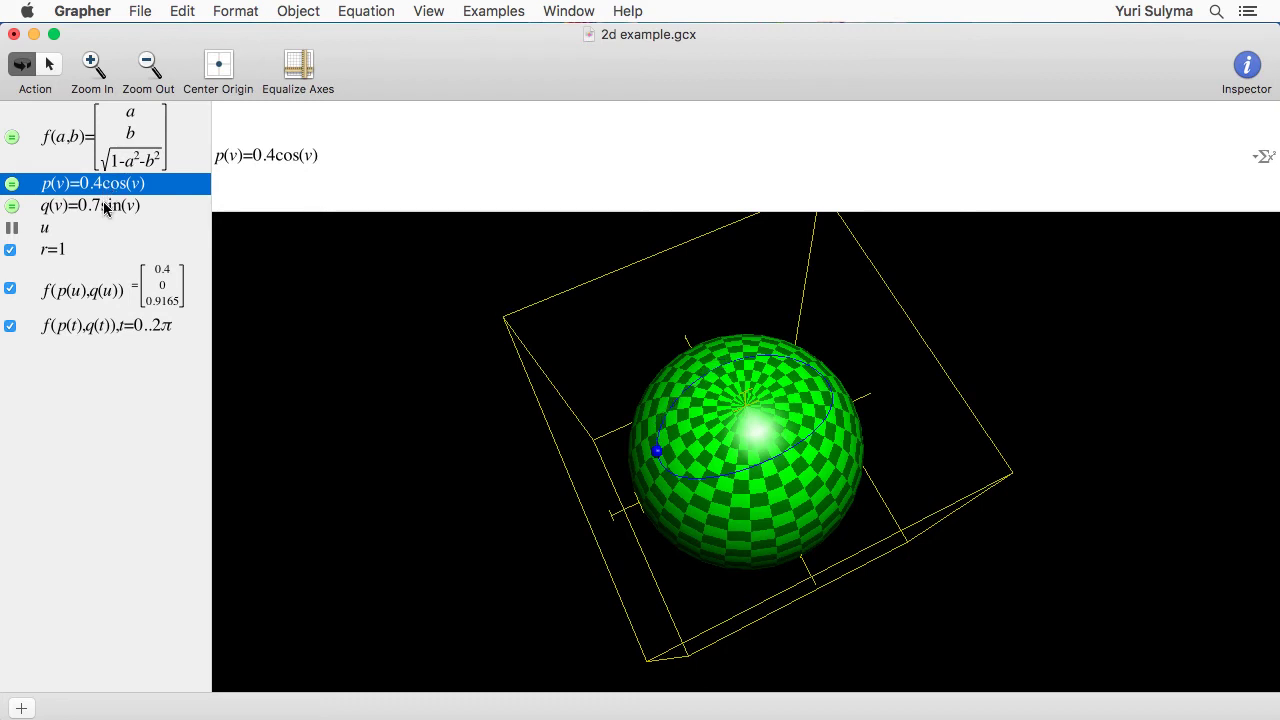
left_click(292, 157)
key("BackSpace")
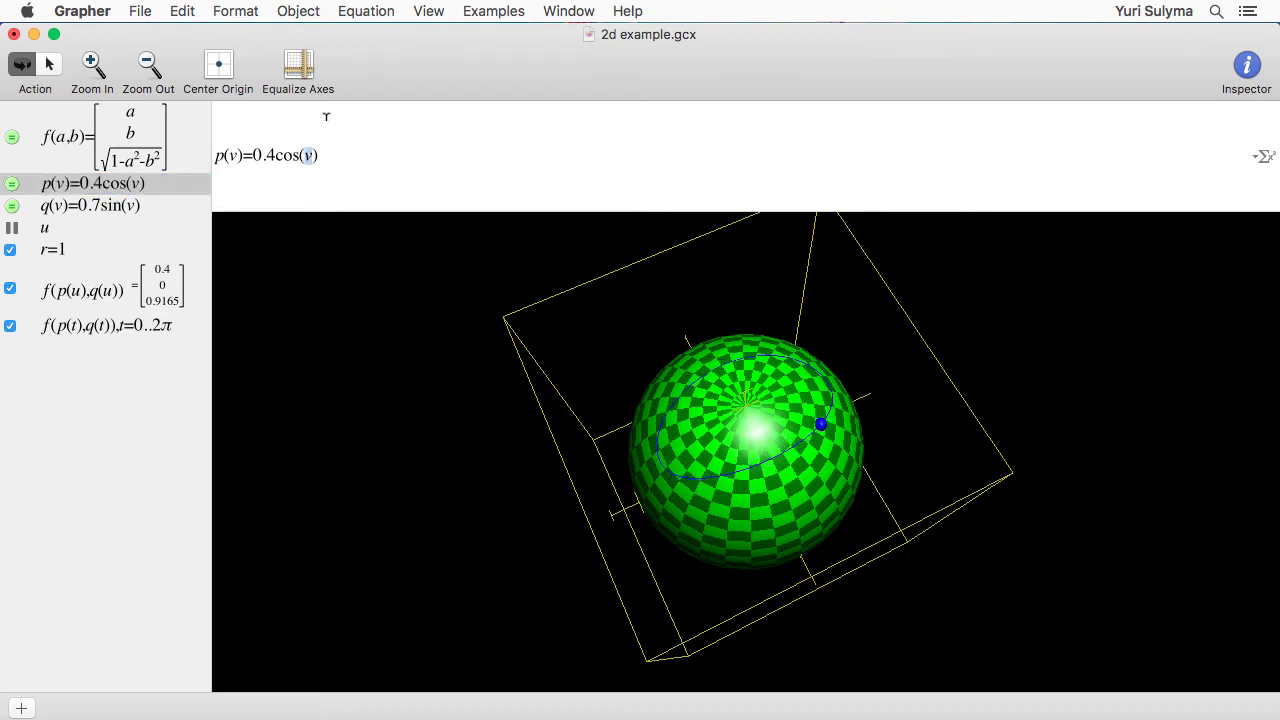
type("u")
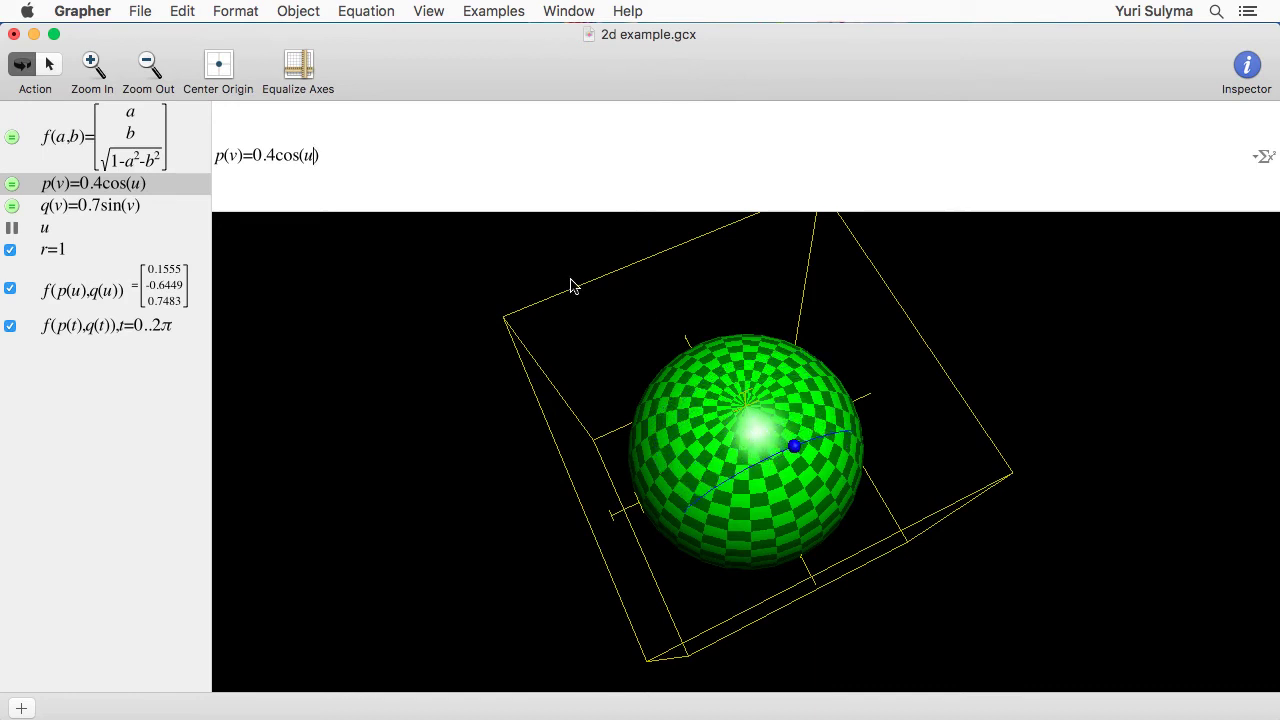
key("BackSpace")
type("v")
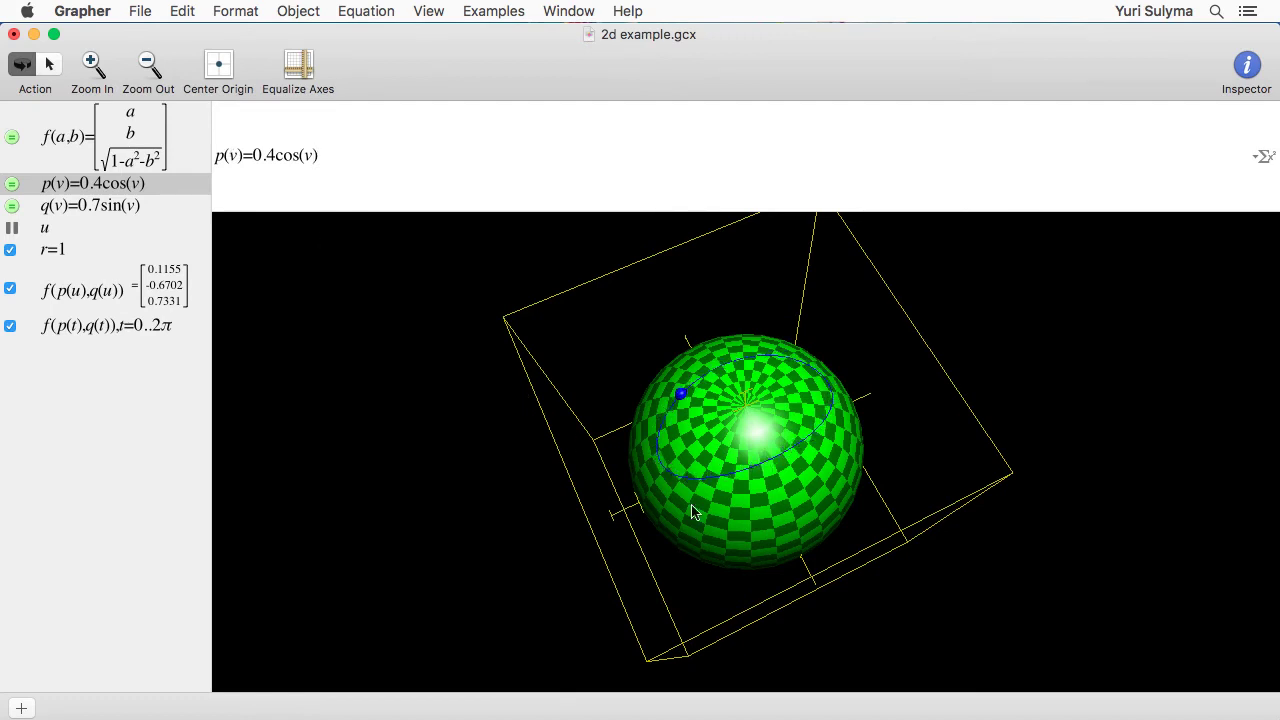
Step: Give the r=1 sphere a Uniform face color in light purple (#AE81FF)
left_click_drag(716, 494, 717, 477)
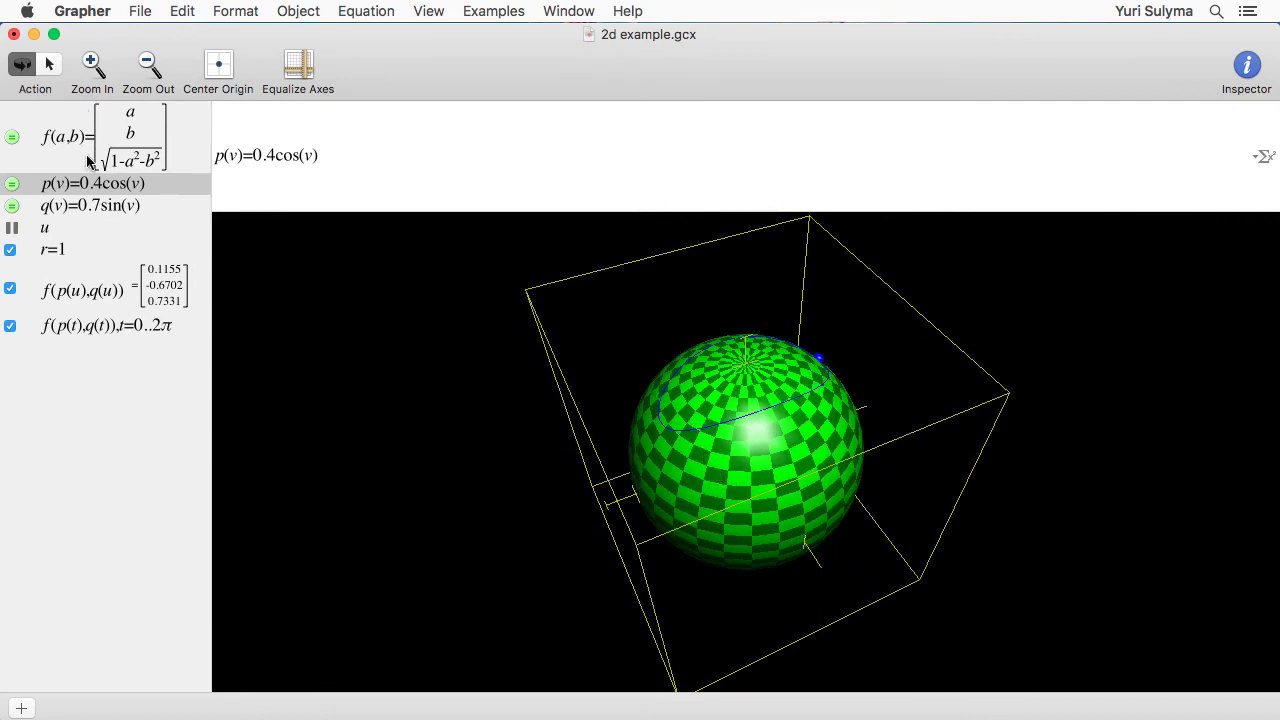
left_click(80, 251)
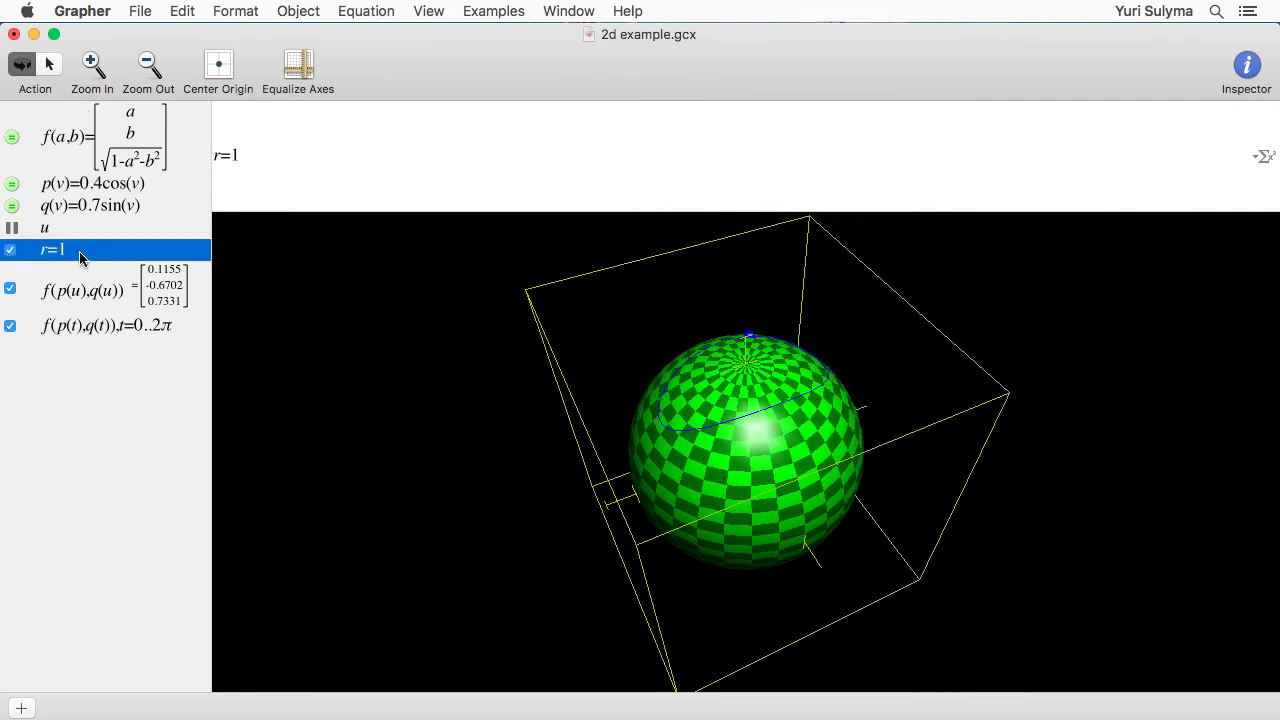
left_click(1246, 66)
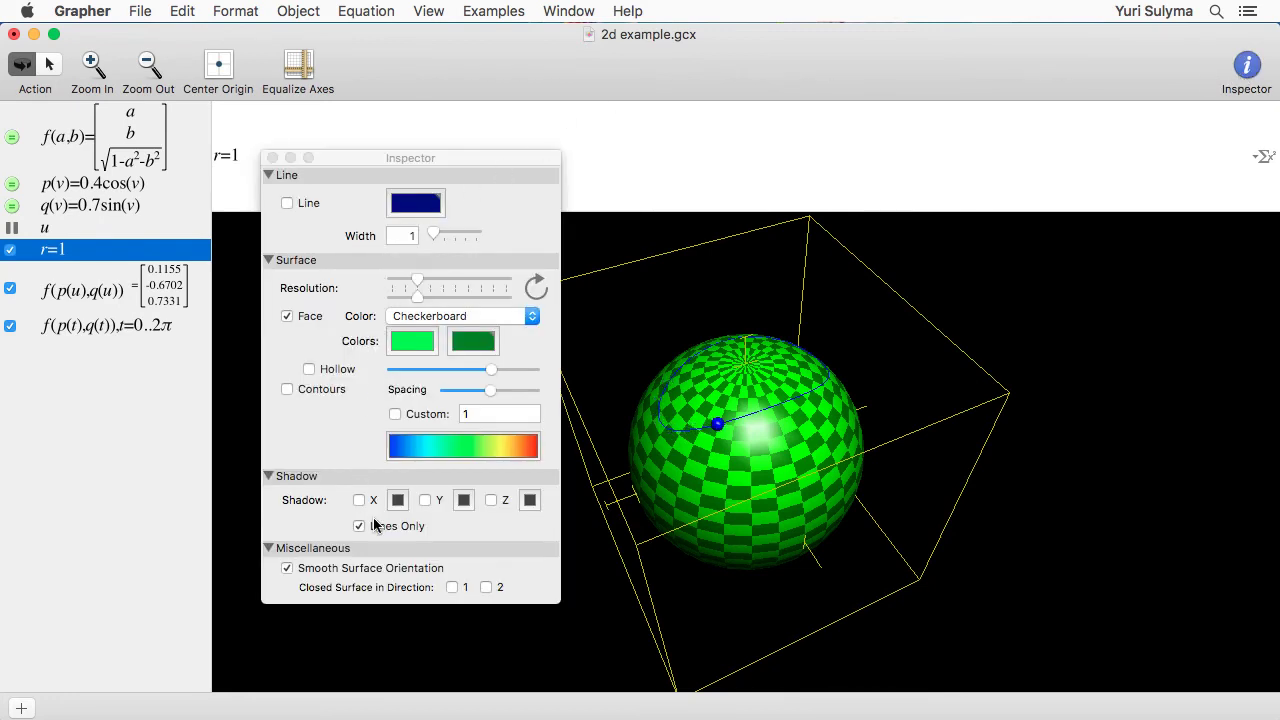
left_click(480, 316)
left_click(476, 303)
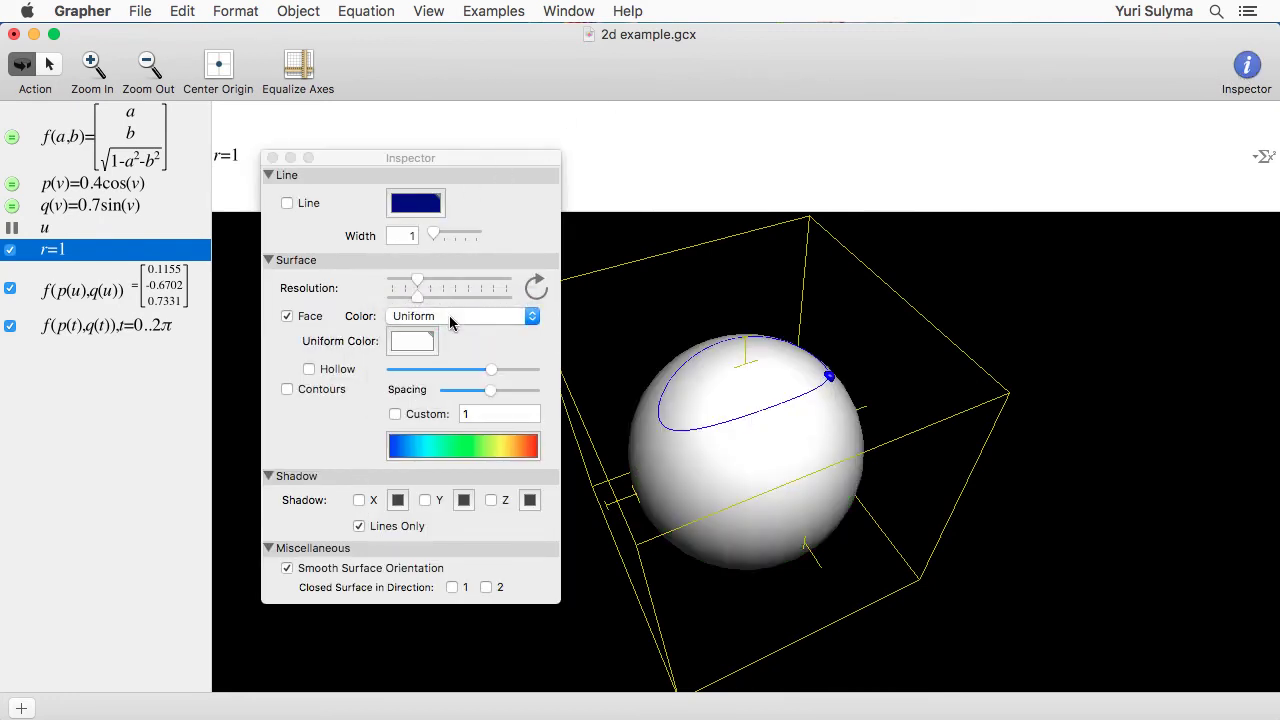
left_click(413, 342)
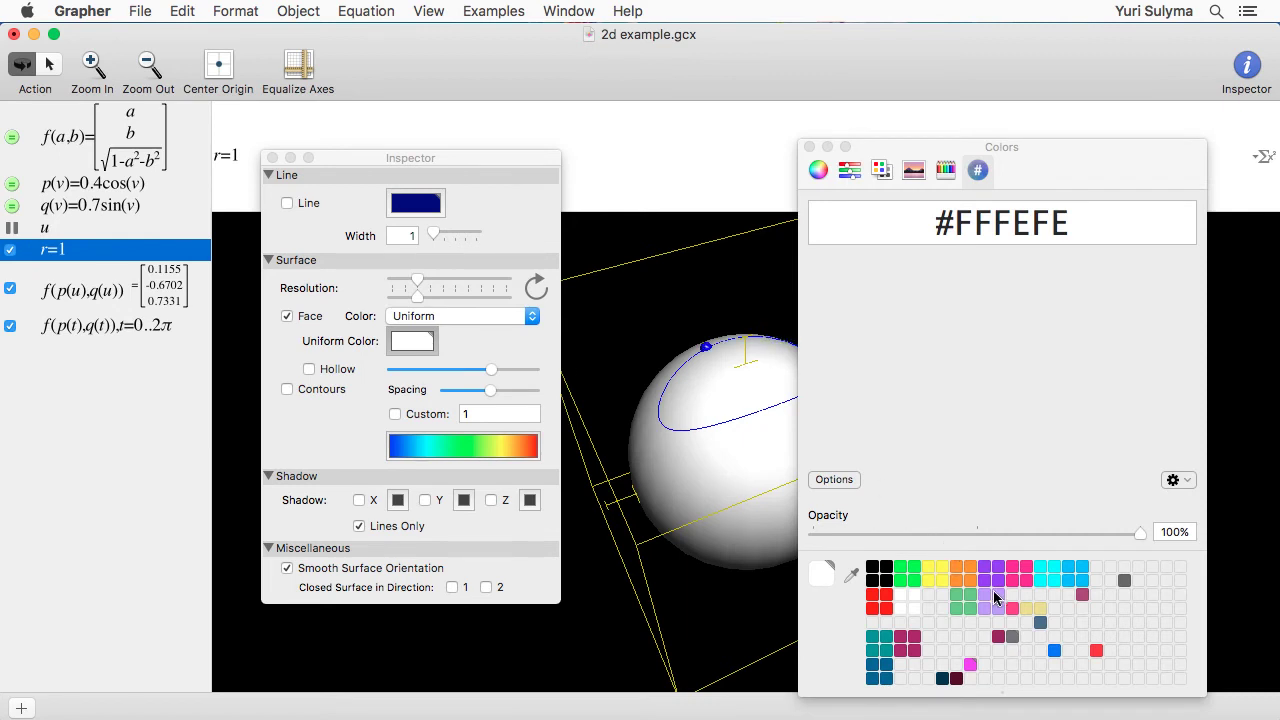
left_click(995, 597)
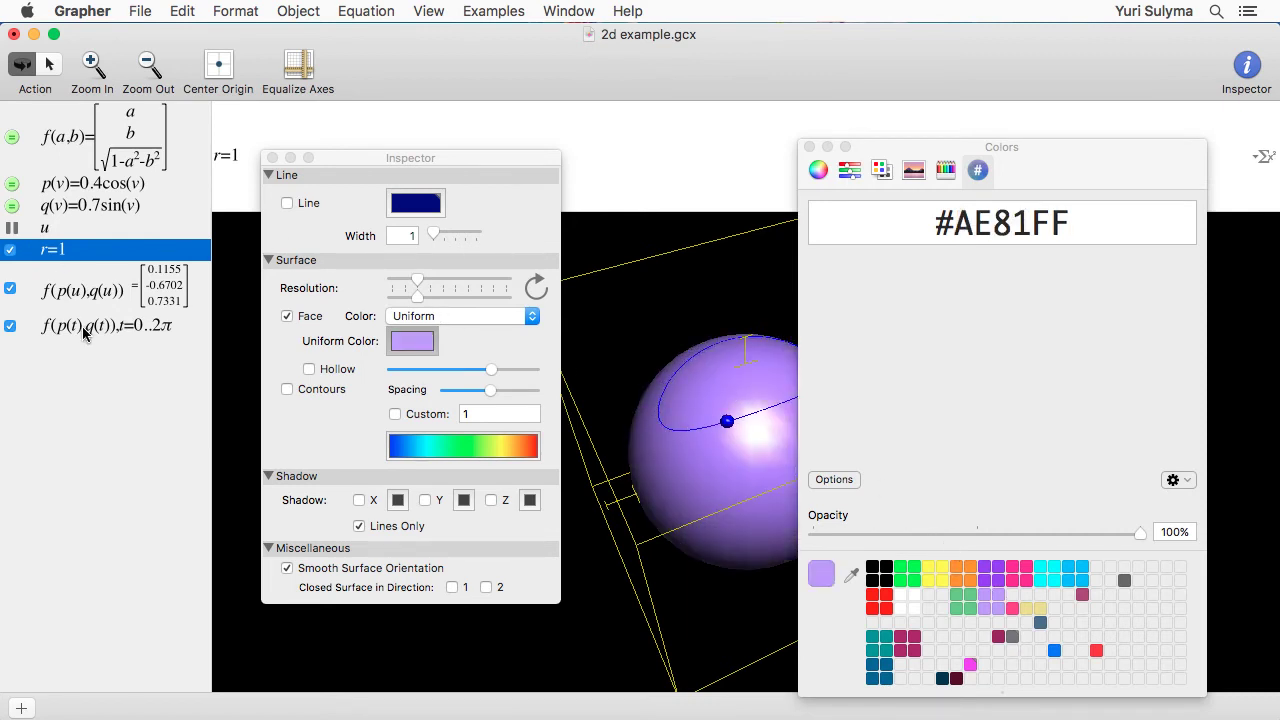
Step: Set the line color of the f(p(t),q(t)) curve to pink (#FF0080) and close the Inspector and Colors windows
left_click(82, 326)
left_click(435, 205)
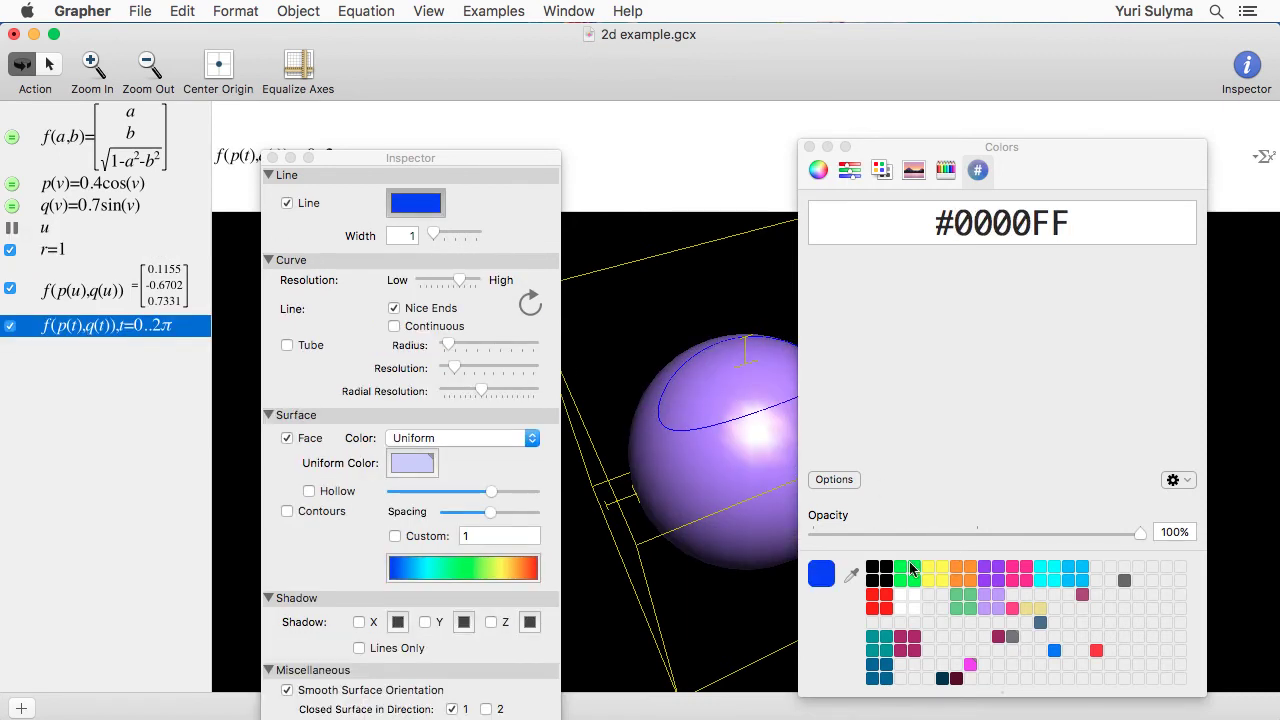
left_click(1025, 581)
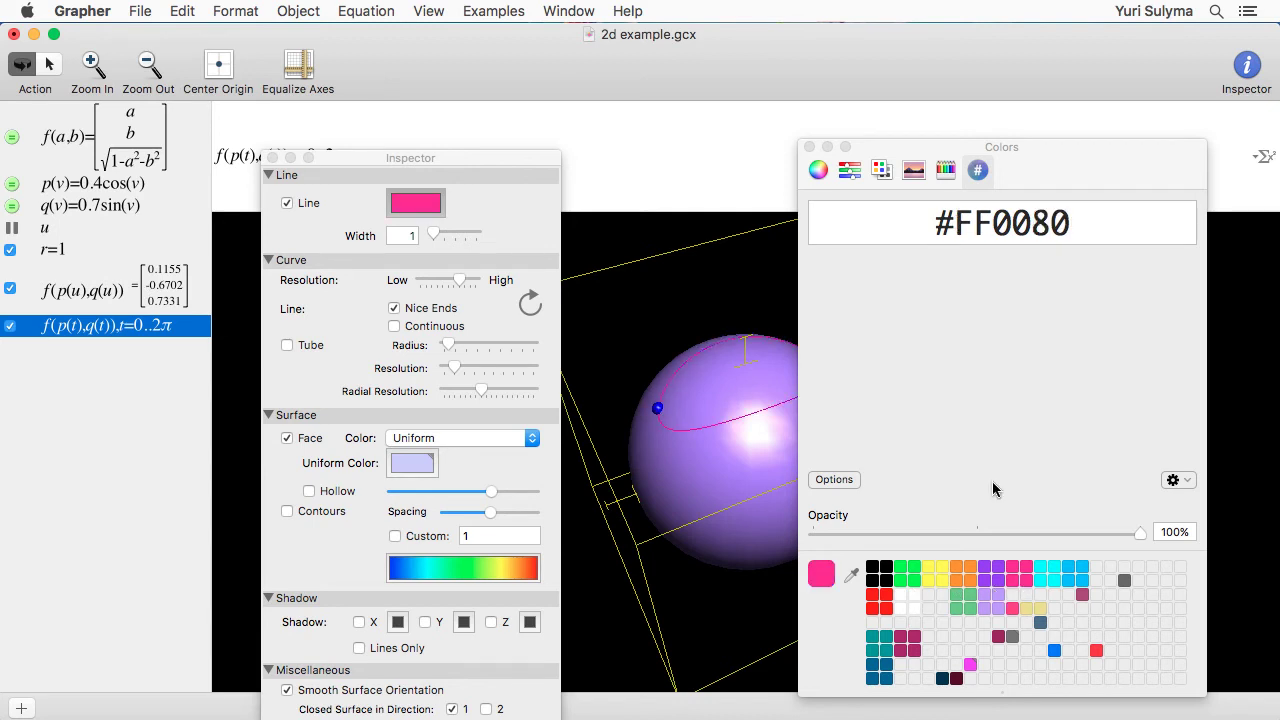
left_click(809, 147)
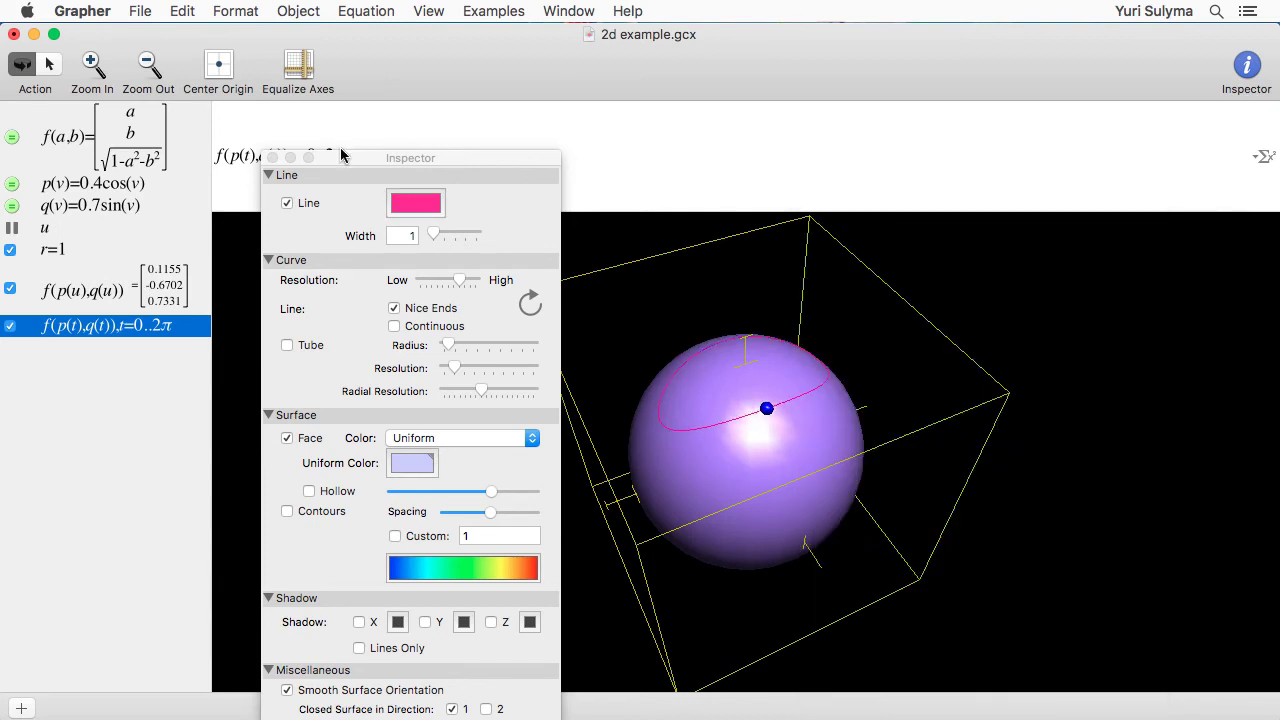
left_click(272, 157)
left_click(455, 326)
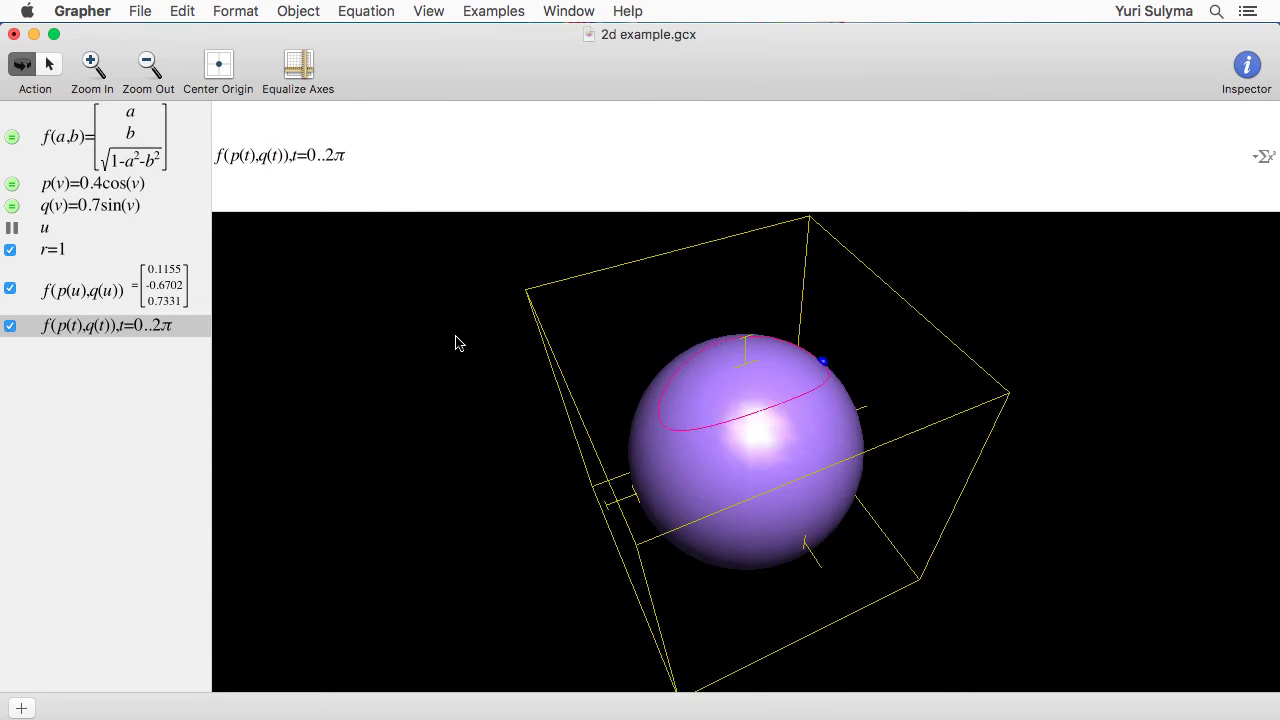
Step: Add a new equation g(a,b) as a copy of the f(a,b) vector definition
left_click(167, 140)
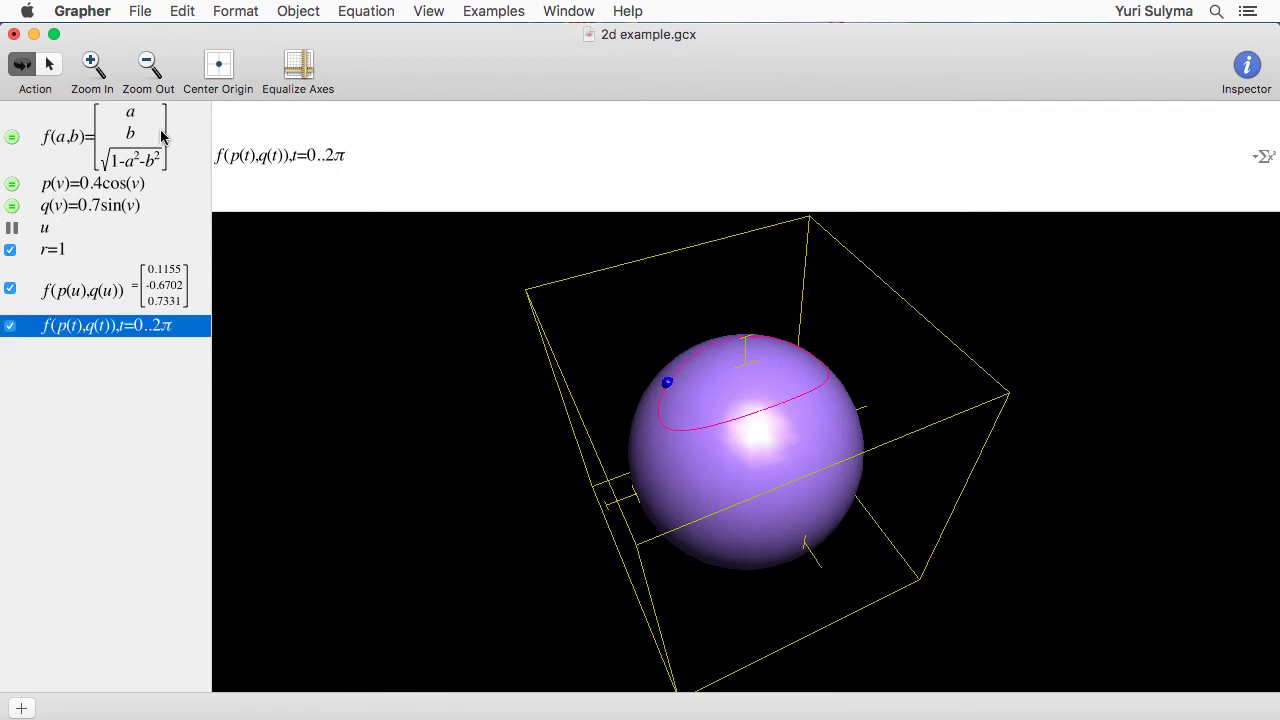
left_click(382, 162)
key("super+a")
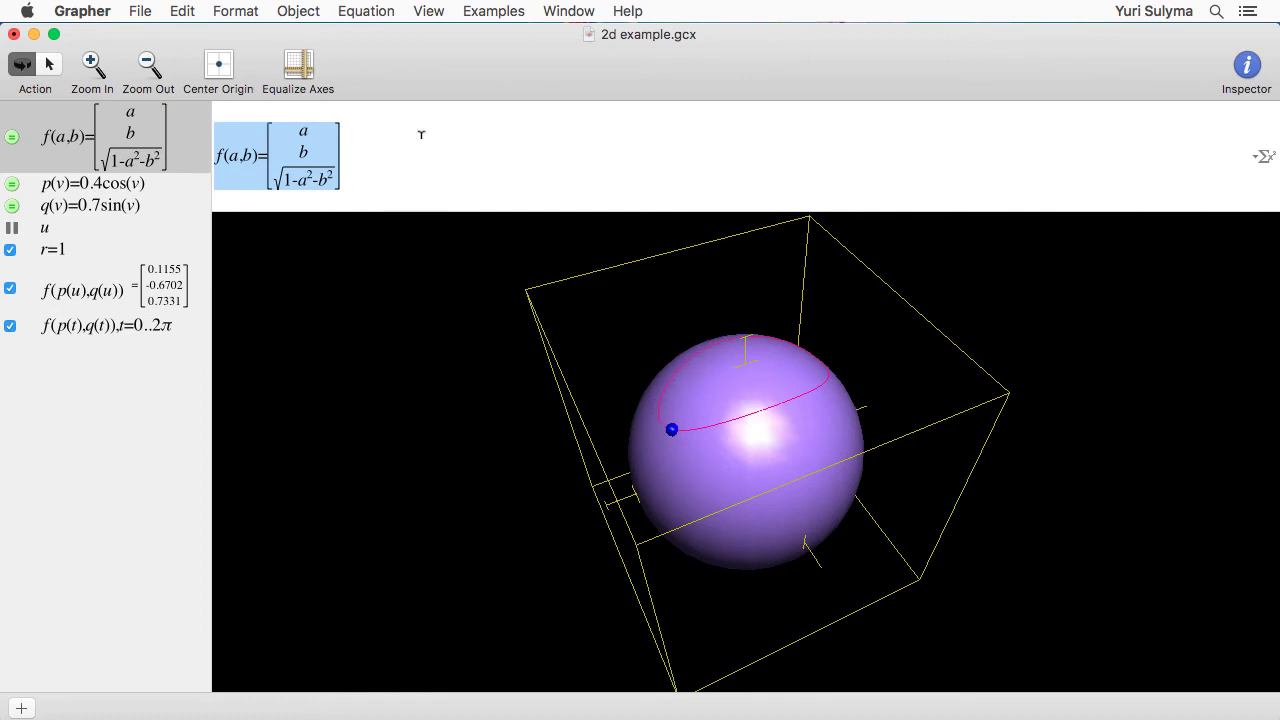
key("super+n")
type("g")
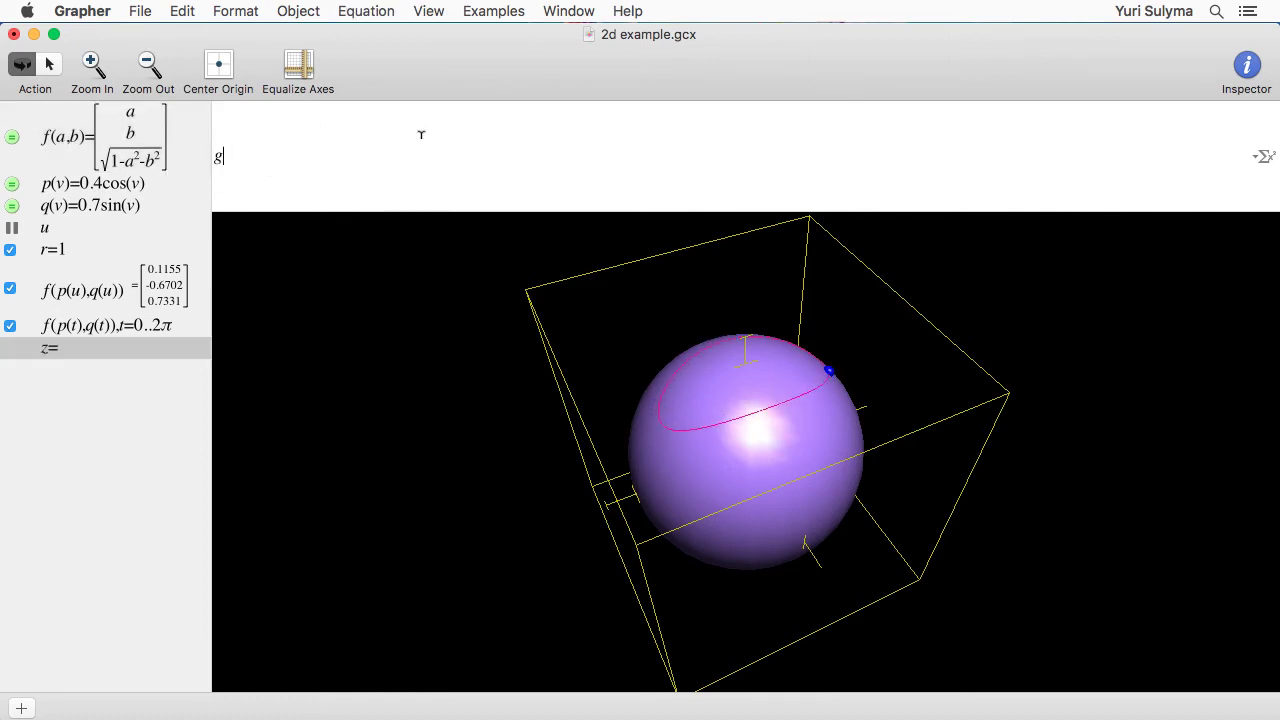
key("super+v")
type("g")
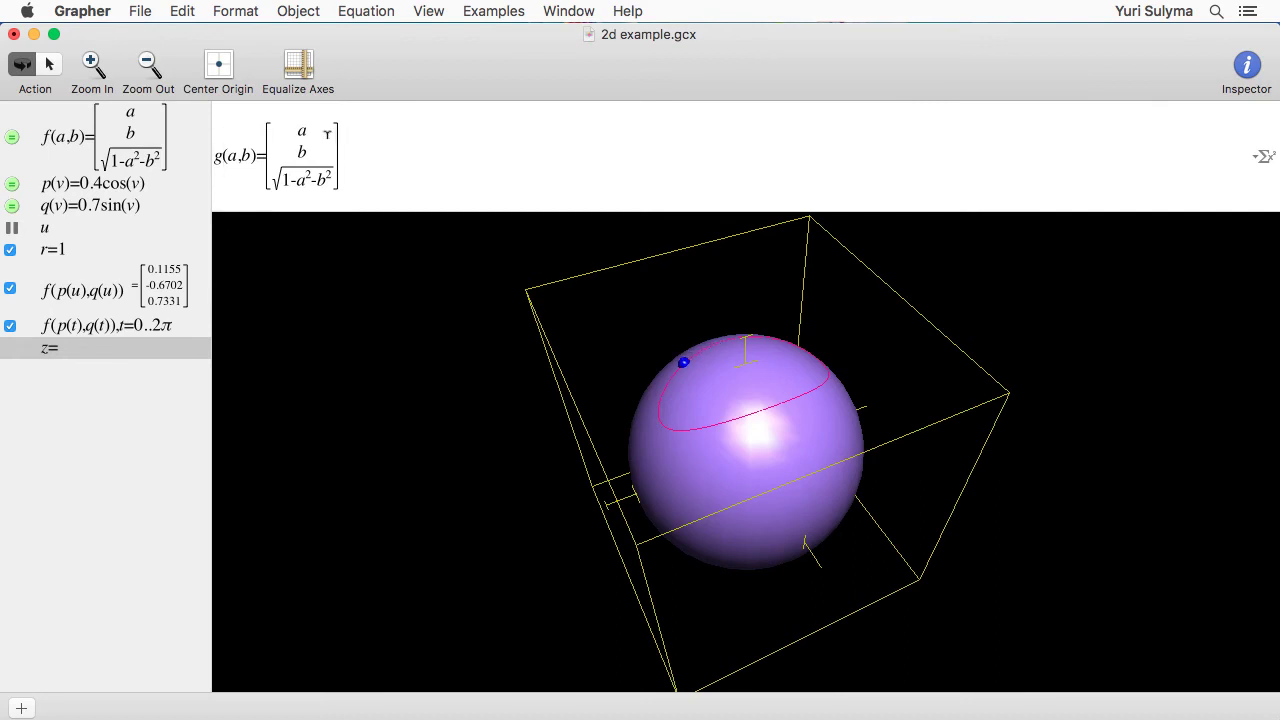
Step: Set the components of g(a,b) to 1, 0 and -a/√(1-a²-b²)
left_click(303, 130)
double_click(303, 130)
key("shift+Right")
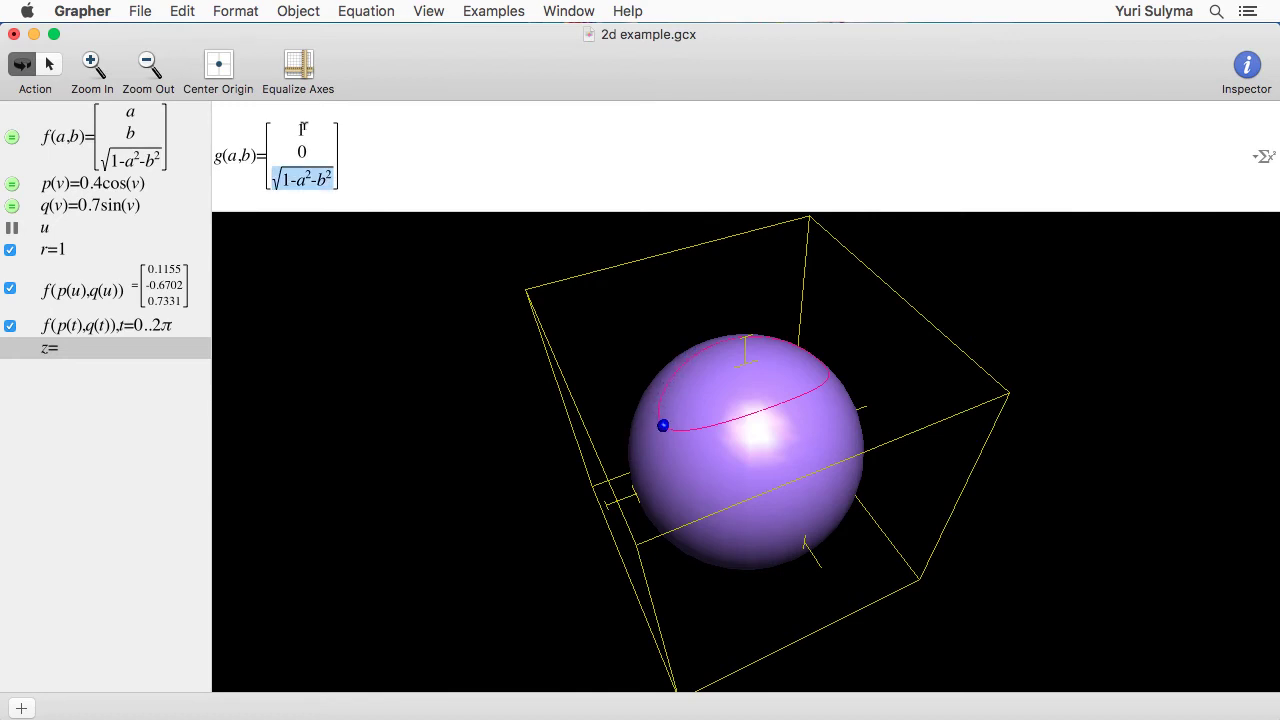
key("super+x")
type("-a")
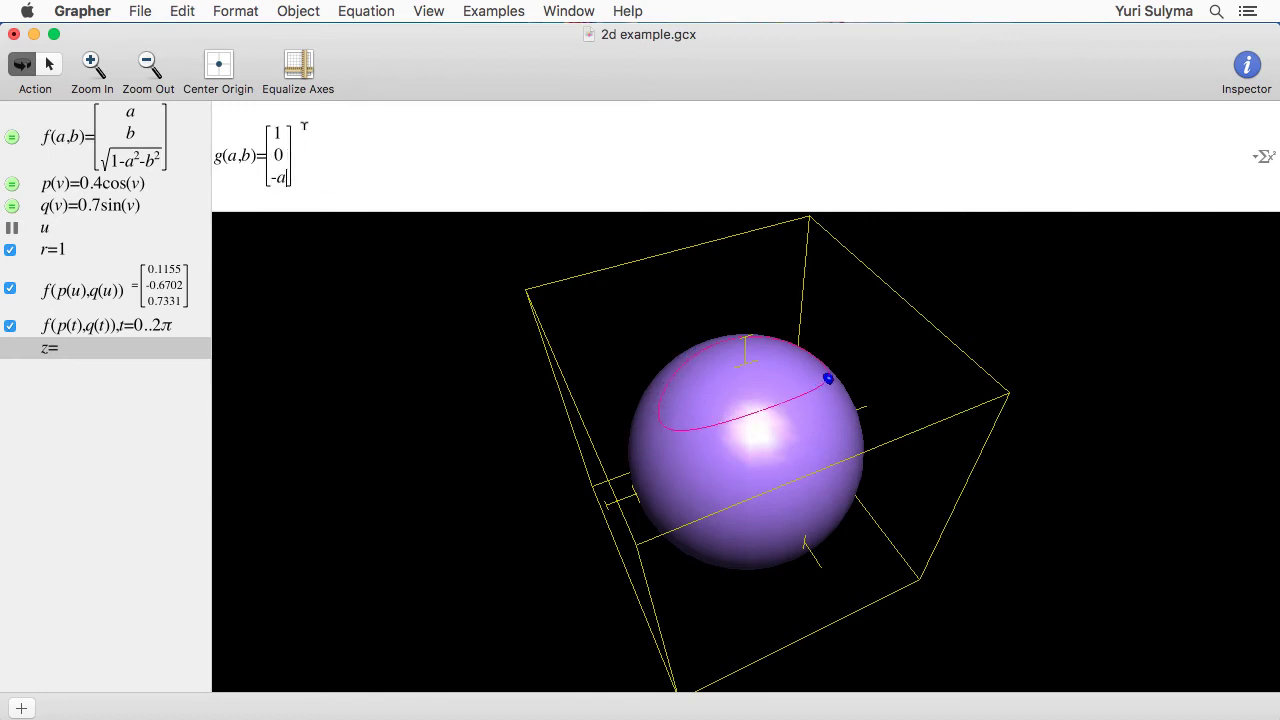
key("shift+Left")
key("shift+Left")
type("/")
key("super+v")
key("Return")
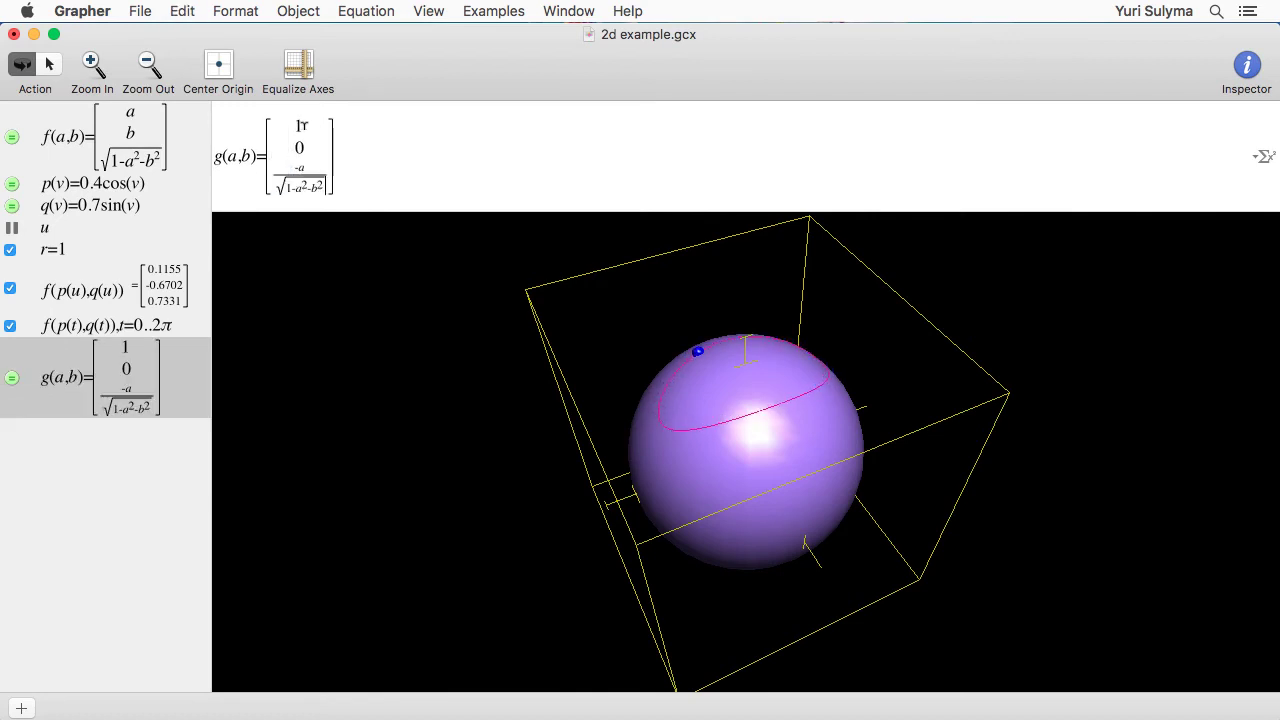
Step: Add a new equation h(a,b) as a copy of the g(a,b) vector definition
key("Return")
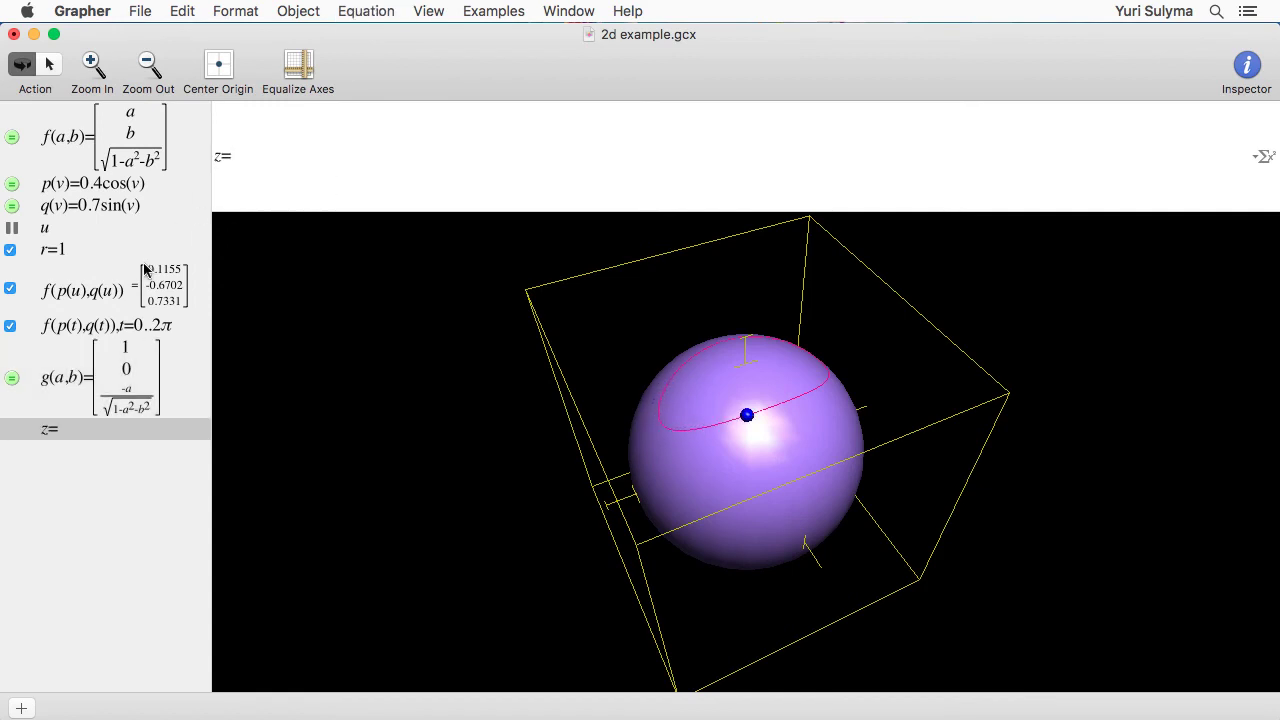
key("Up")
left_click(400, 181)
key("super+a")
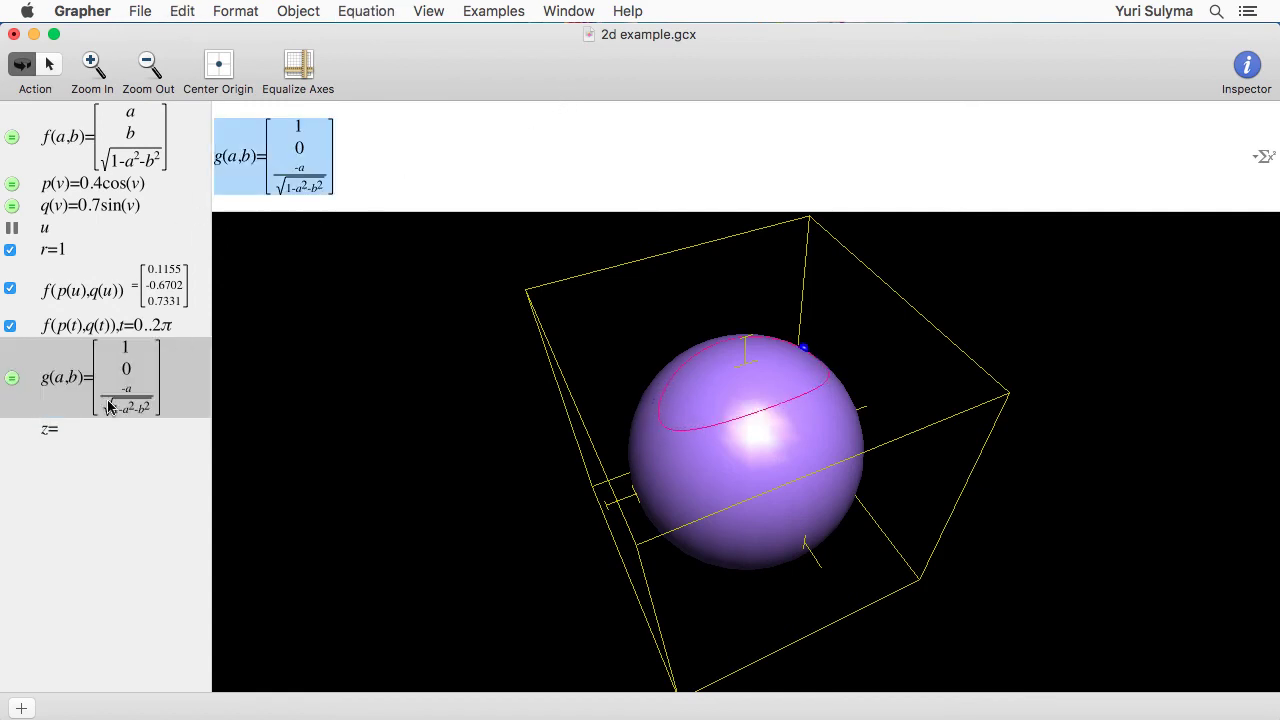
left_click(84, 430)
key("super+v")
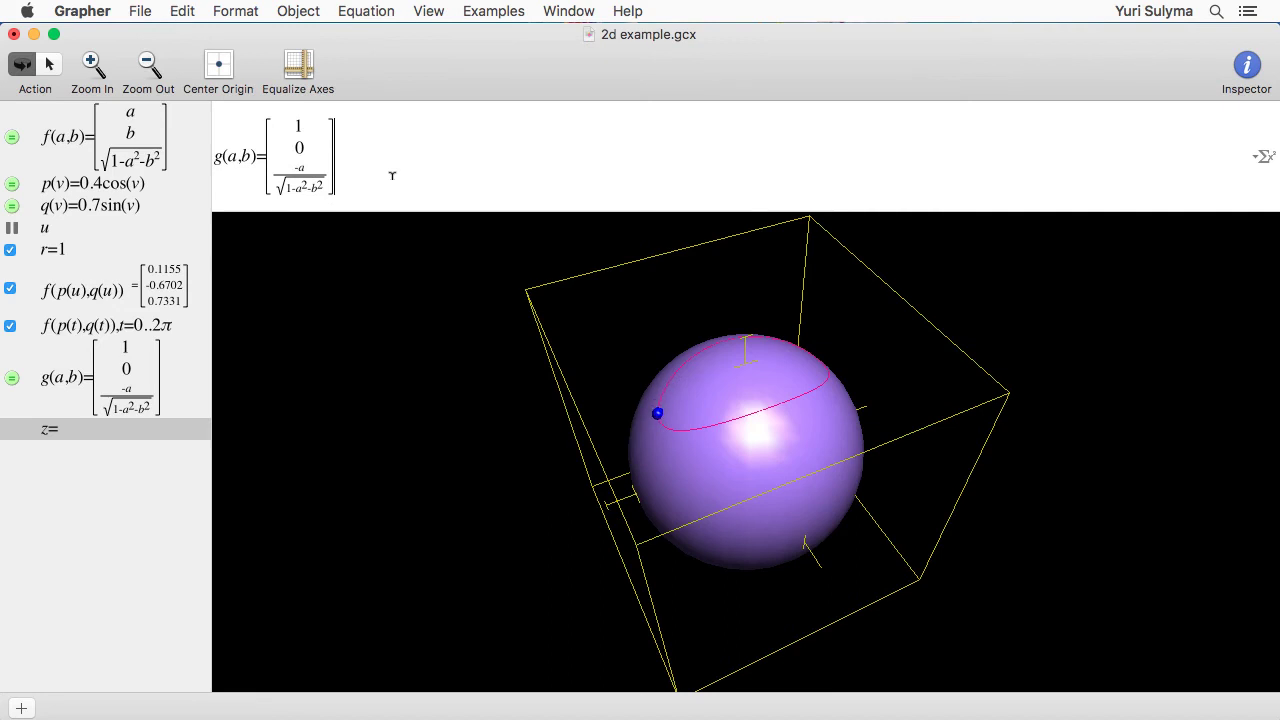
key("Home")
key("Delete")
type("h")
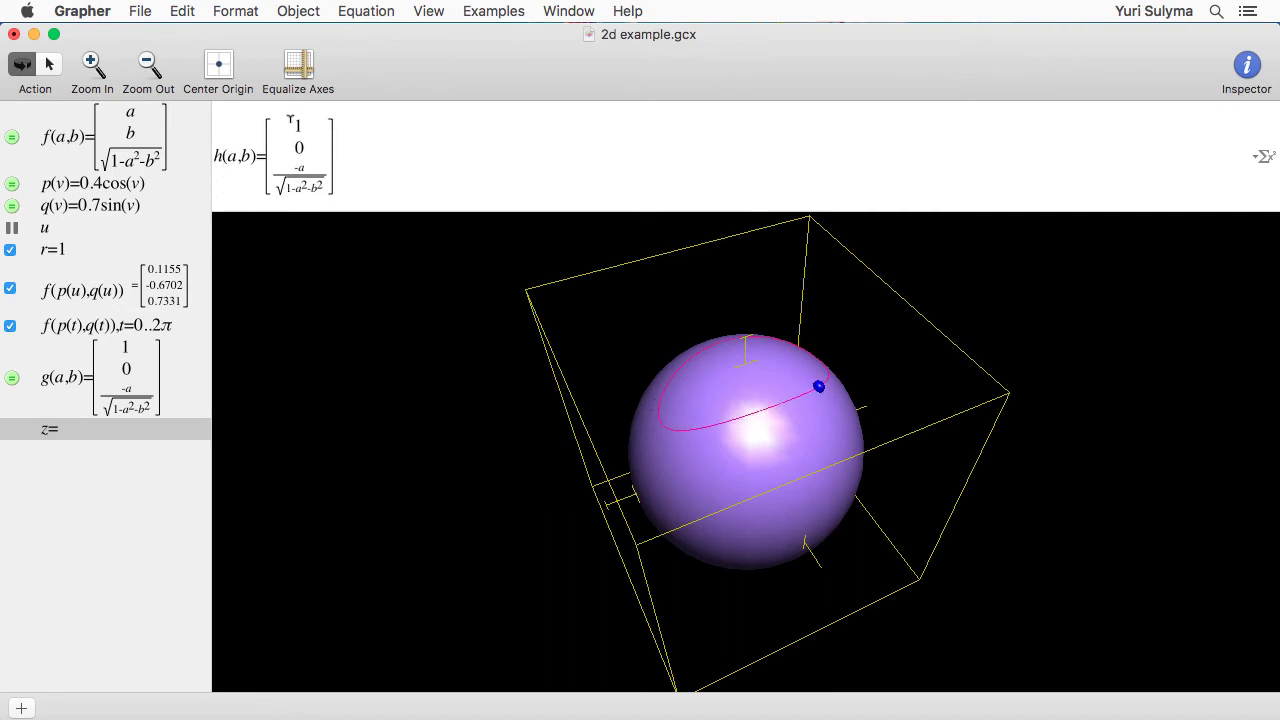
Step: Set the components of h(a,b) to 0, 1 and -b/√(1-a²-b²)
left_click(300, 125)
key("BackSpace")
type("1")
key("Down")
key("BackSpace")
type("b")
Step: Move the g(a,b) and h(a,b) definitions directly below f(a,b) in the equation list
left_click_drag(108, 366, 105, 174)
left_click_drag(100, 453, 102, 258)
left_click(407, 385)
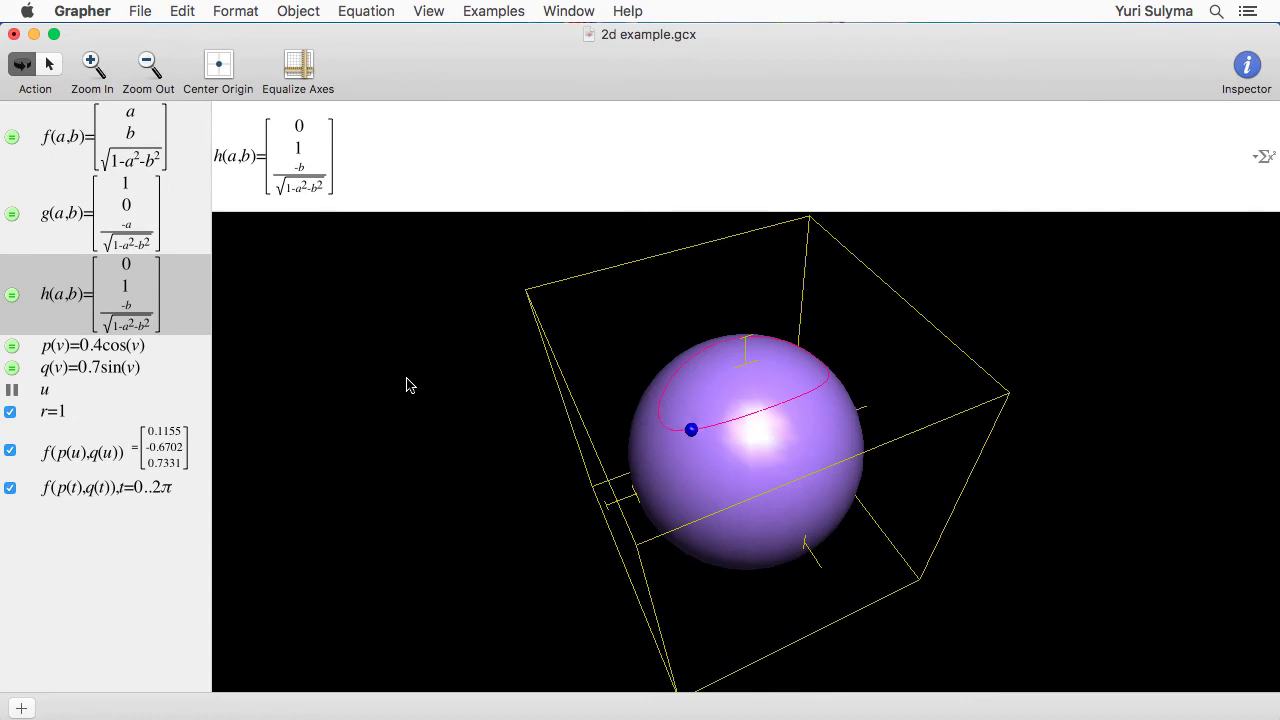
Step: Enter the tangent plane expression f(p(u),q(u))+s·g(p(u),q(u))+t·h(p(u),q(u)) as a new equation
key("alt+super+n")
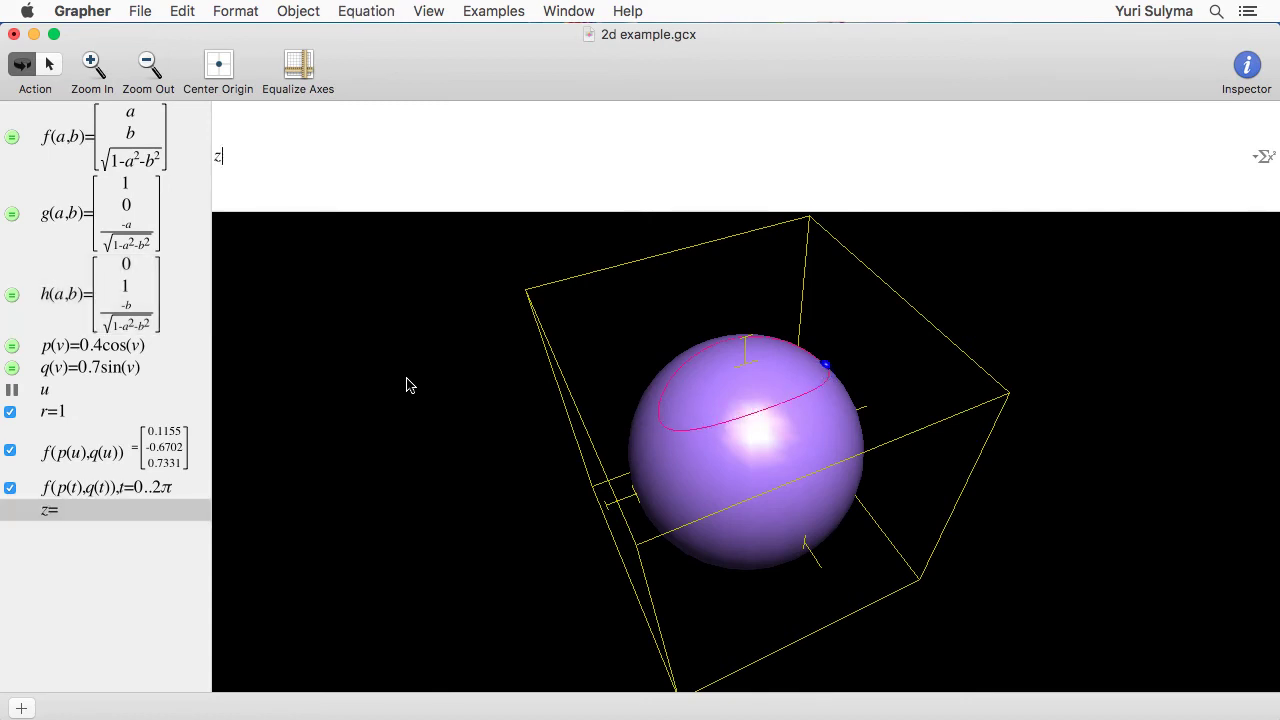
type("f(p")
type("(u")
type("),q(u")
type("))+s*g(")
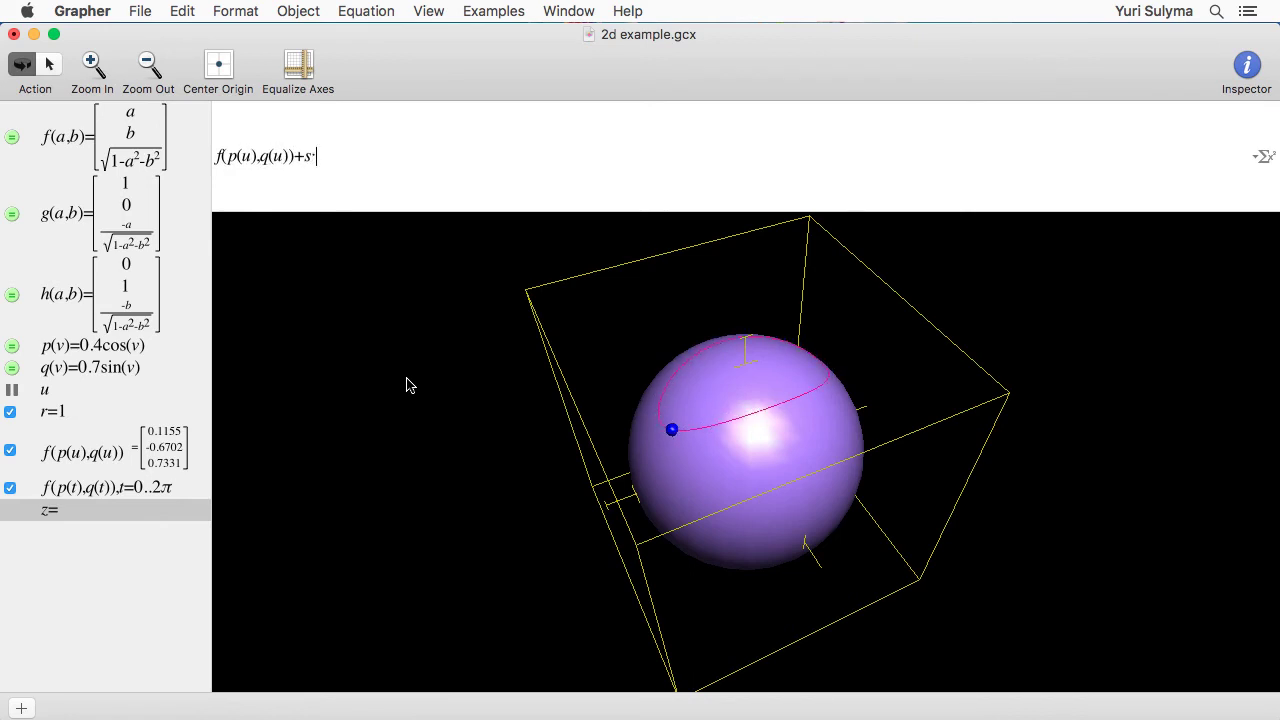
type("p(u),q(u))")
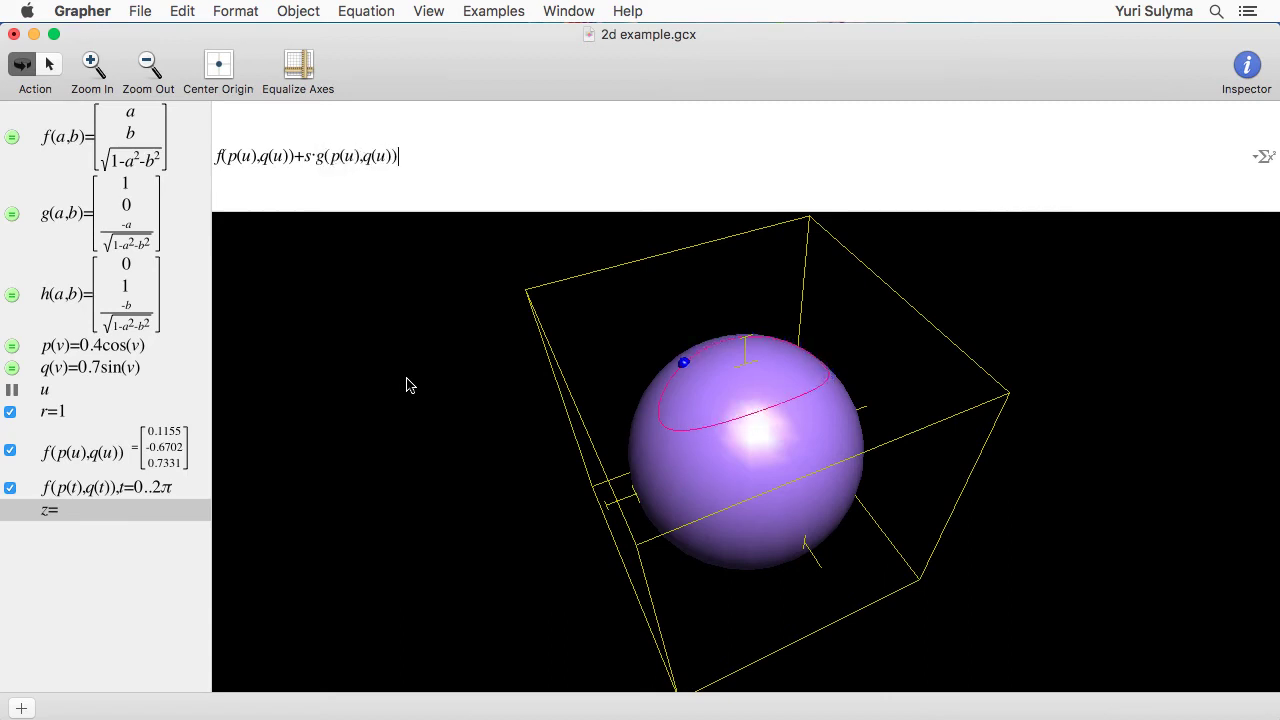
type("+t")
type("*")
type("h(p(u")
type("),q(u))")
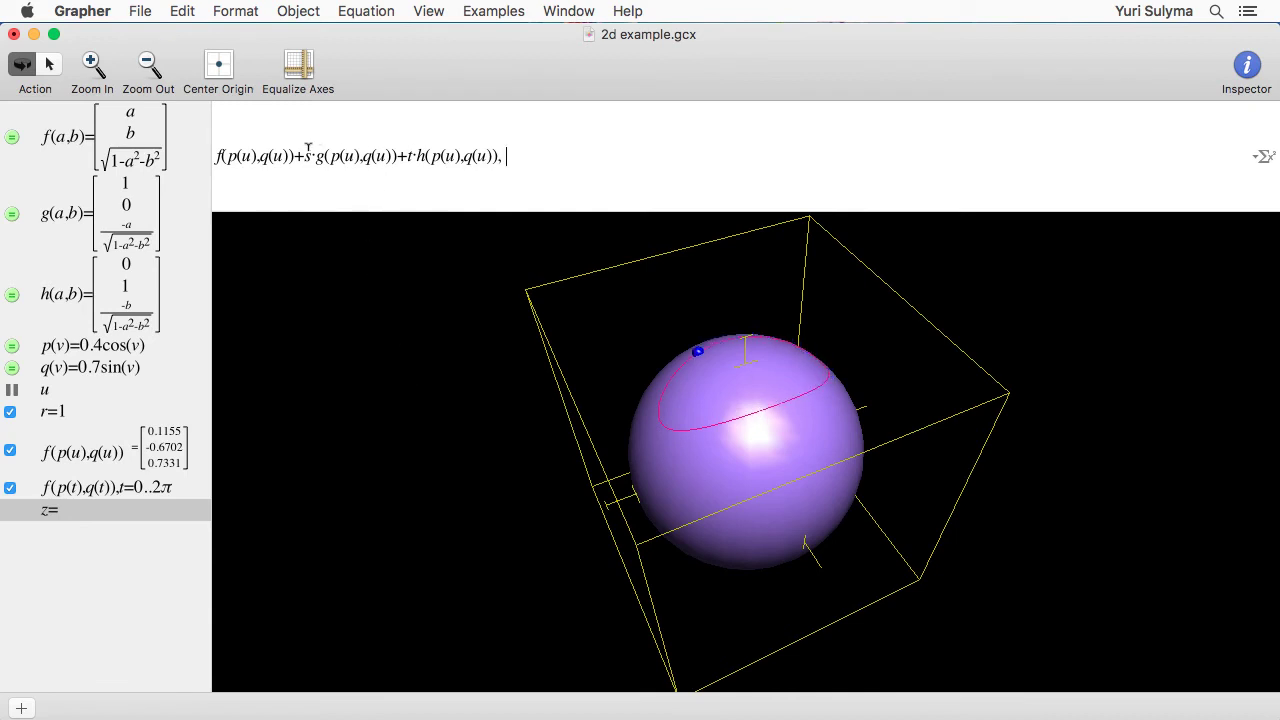
Step: Append the parameter ranges s=-1..1, t=-1..1 to the expression and plot the tangent plane
type(", s=0")
key("BackSpace")
type("-1..1, t=-1..1")
key("Return")
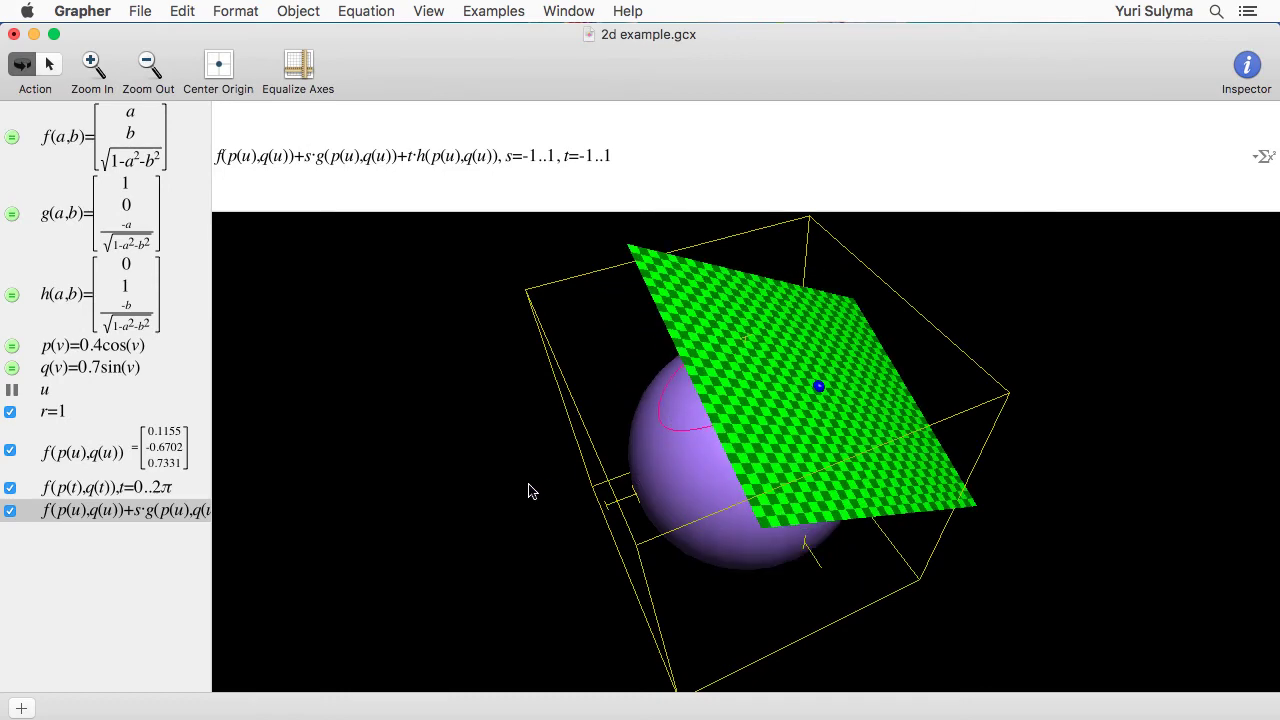
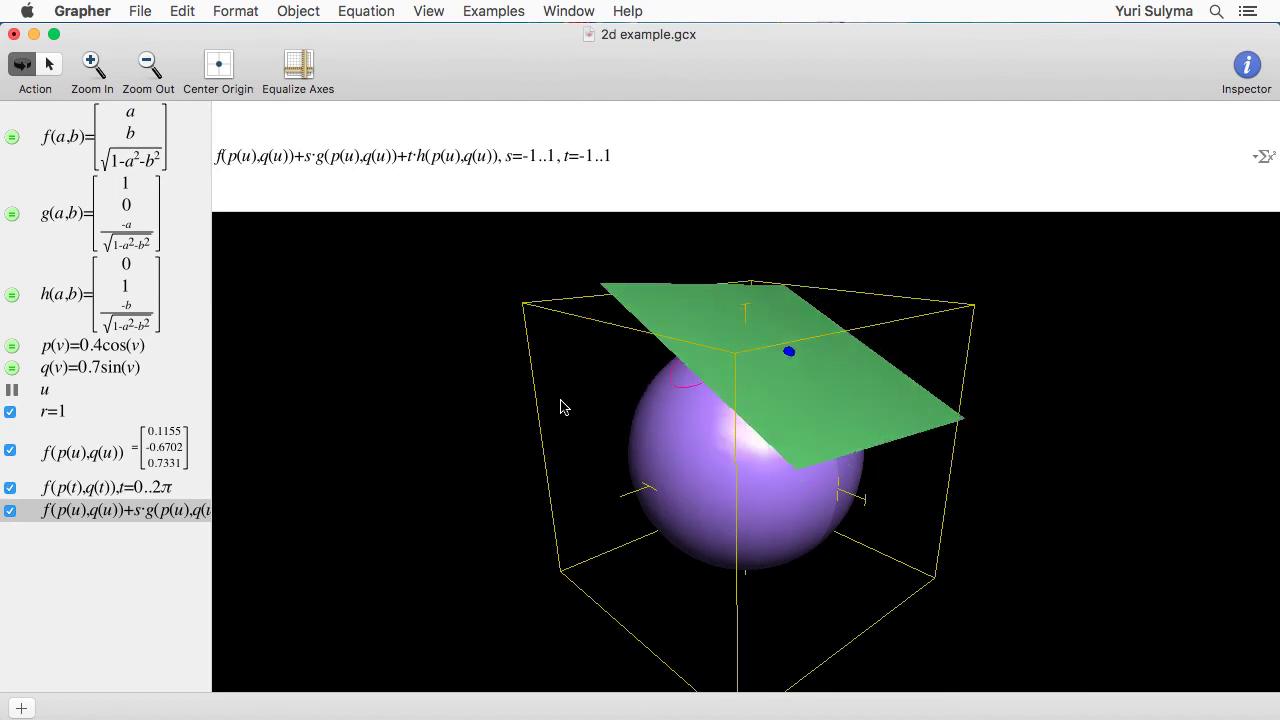
Step: Copy the whole tangent plane expression with its ranges into a new equation
left_click_drag(737, 477, 726, 384)
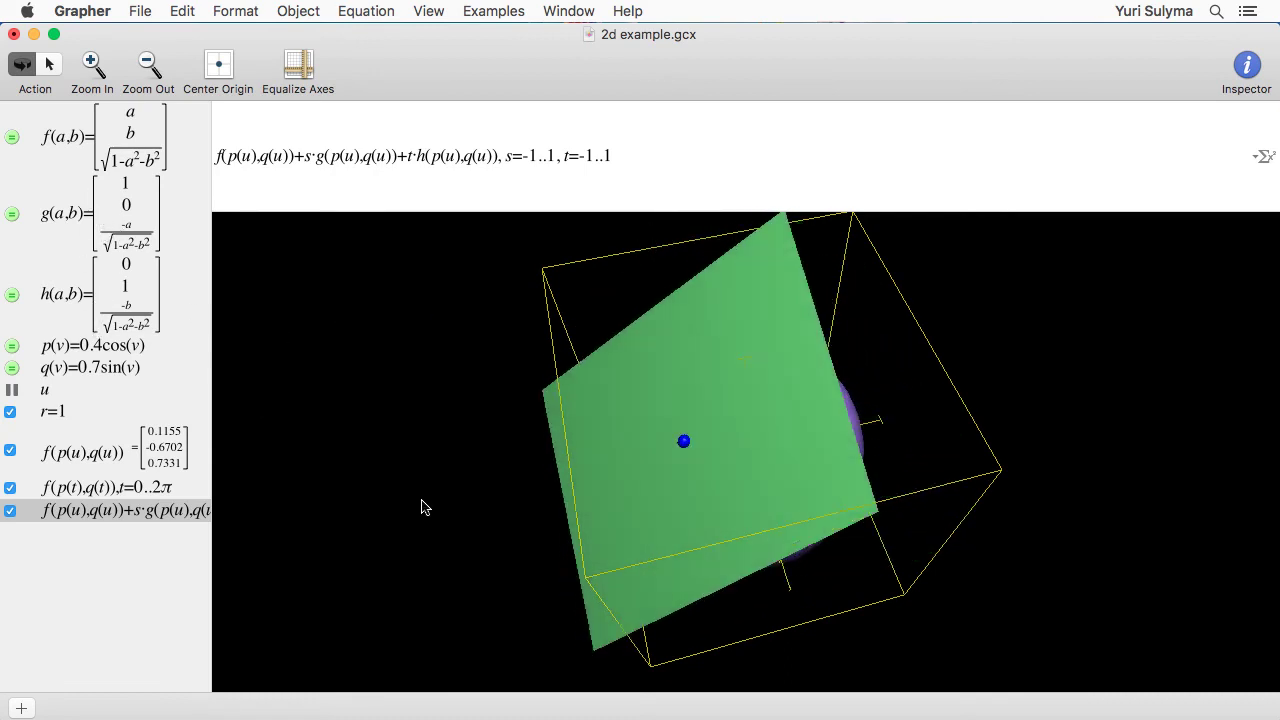
key("super+alt+n")
left_click(66, 514)
left_click(66, 514)
key("super+c")
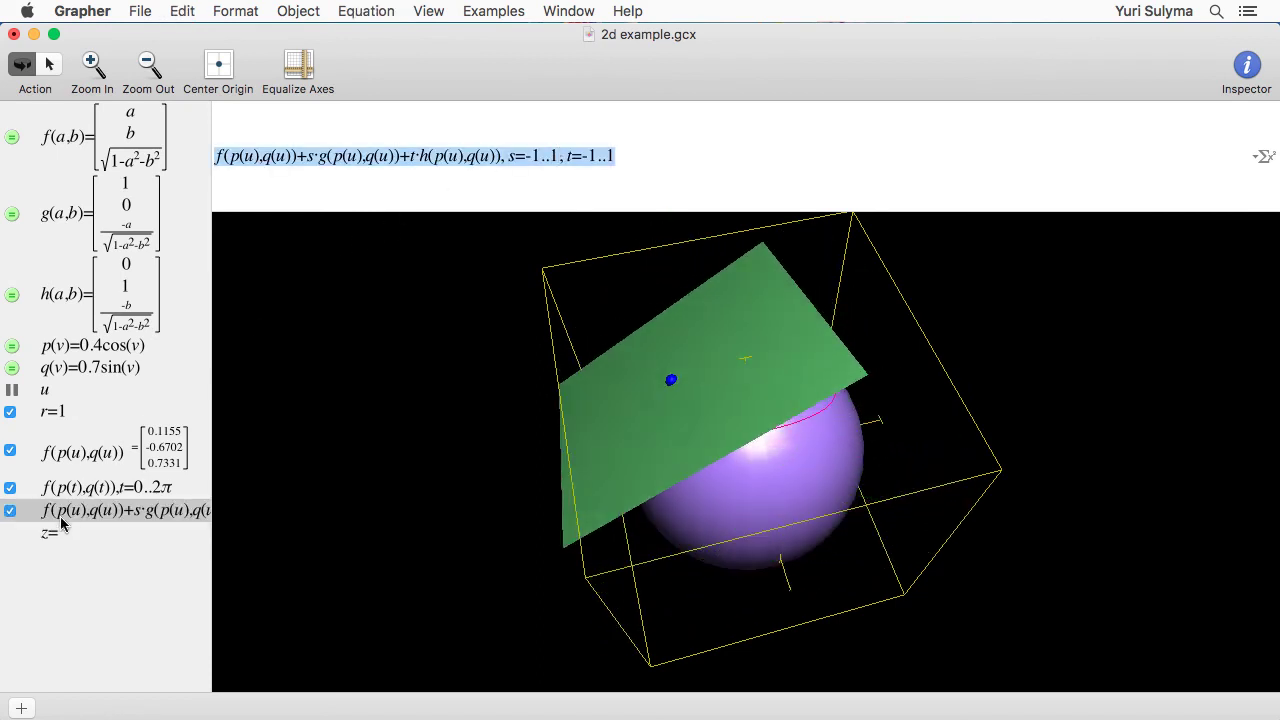
left_click(50, 533)
left_click(466, 177)
key("super+v")
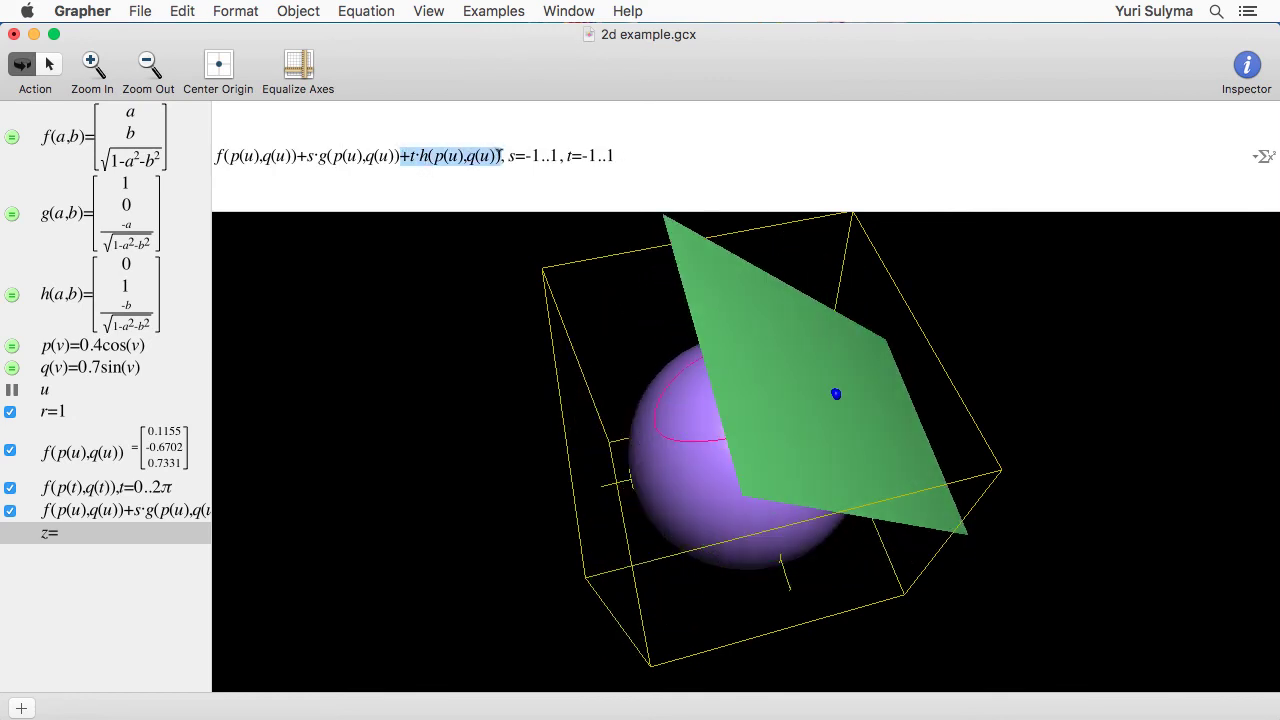
Step: Reduce the copied expression to the tangent segment f(p(u),q(u))+s·g(p(u),q(u)), s=0..1
key("BackSpace")
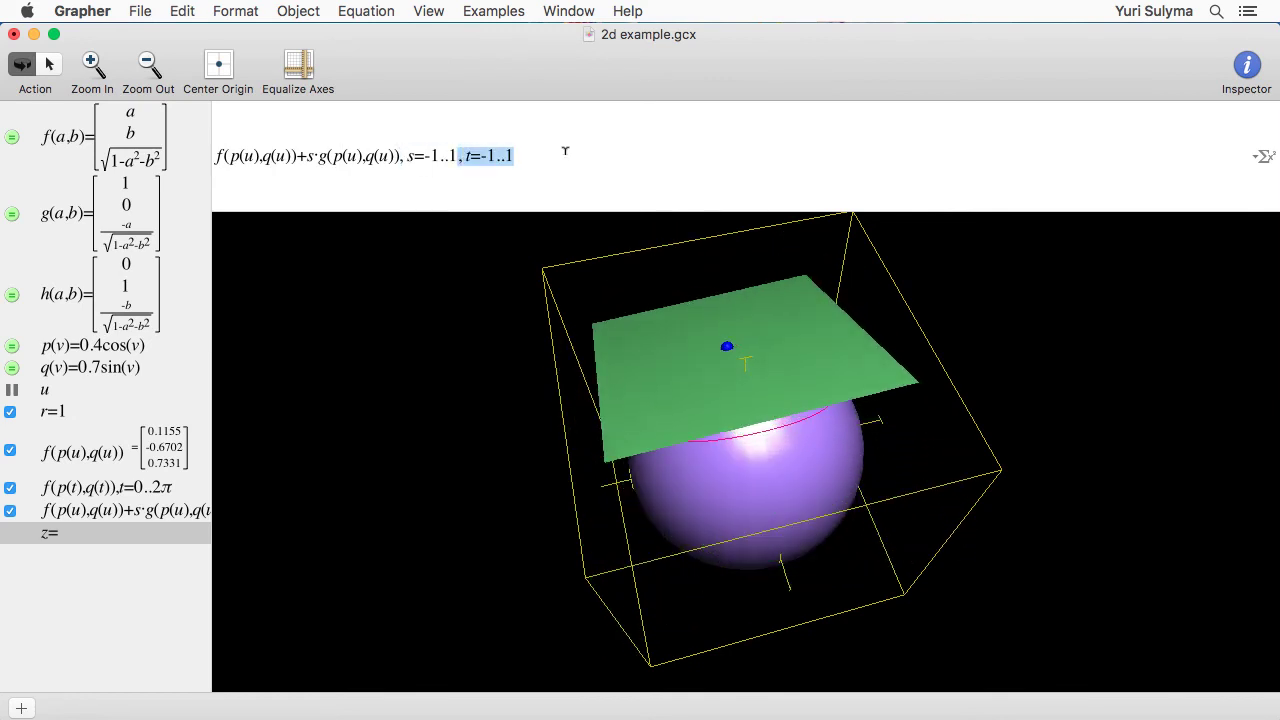
key("BackSpace")
key("BackSpace")
key("BackSpace")
type("0")
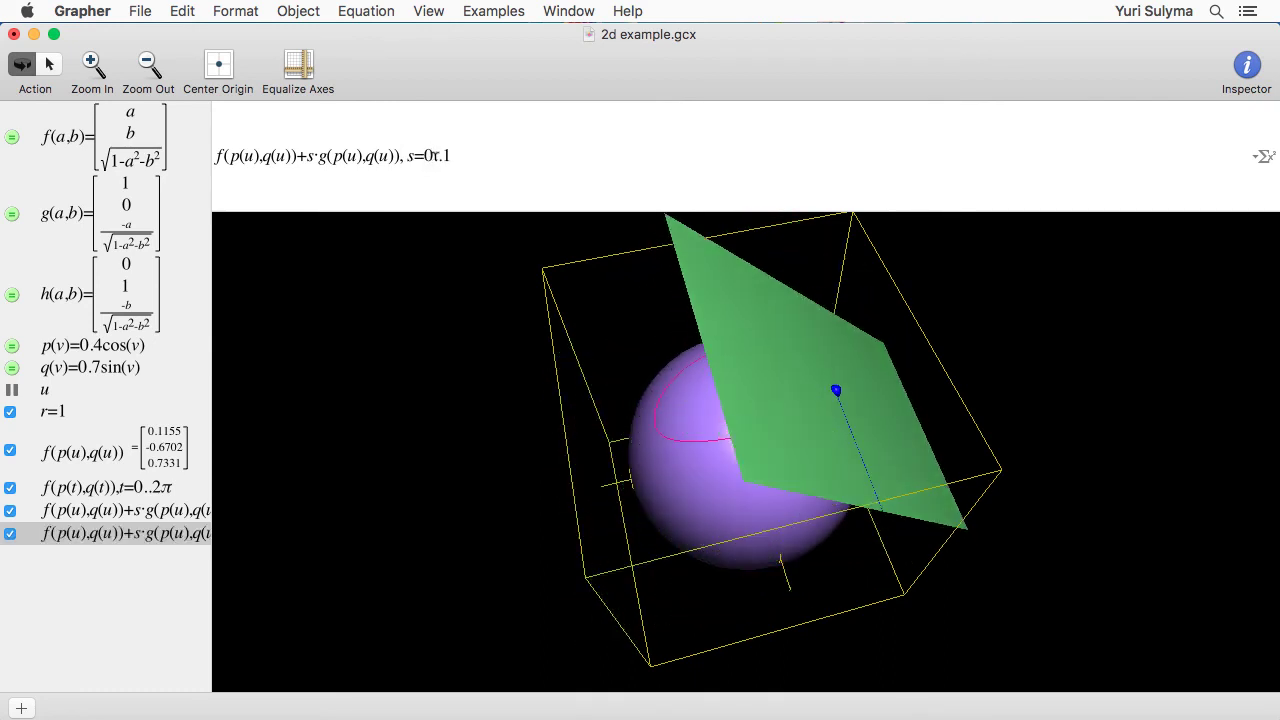
Step: Copy the tangent plane expression into another new equation for the second tangent segment
key("super+shift+n")
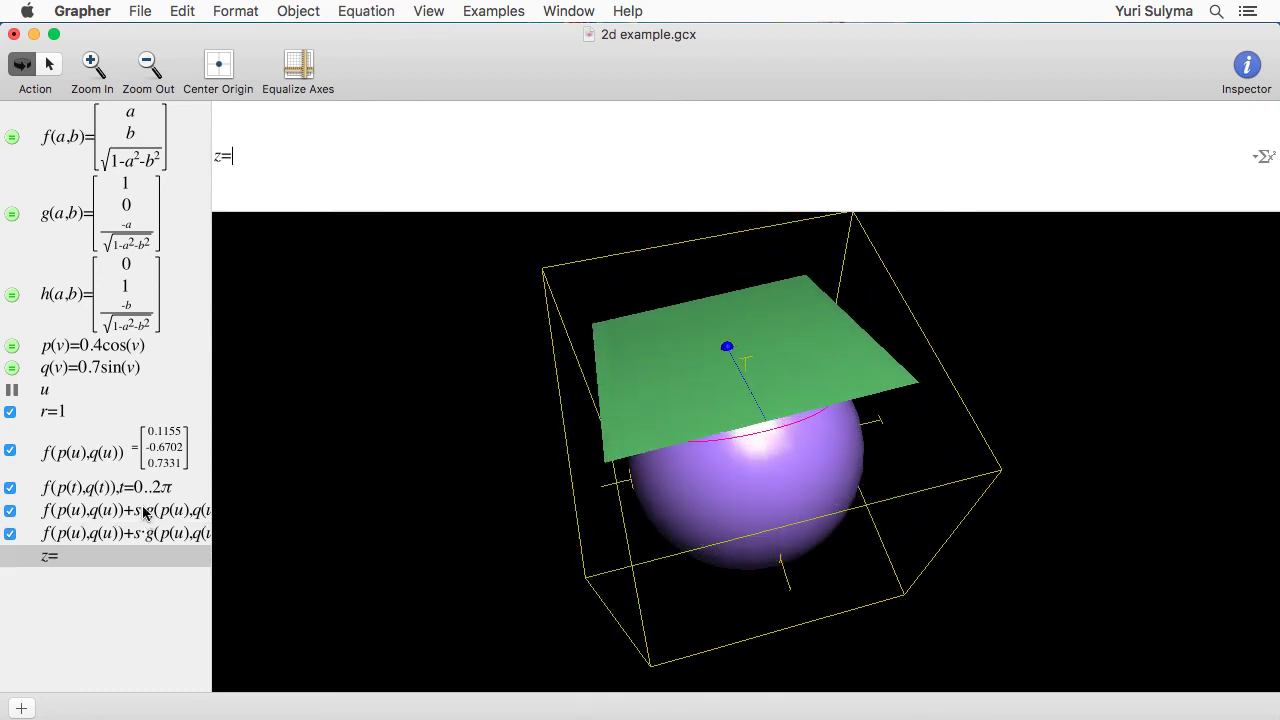
left_click(145, 511)
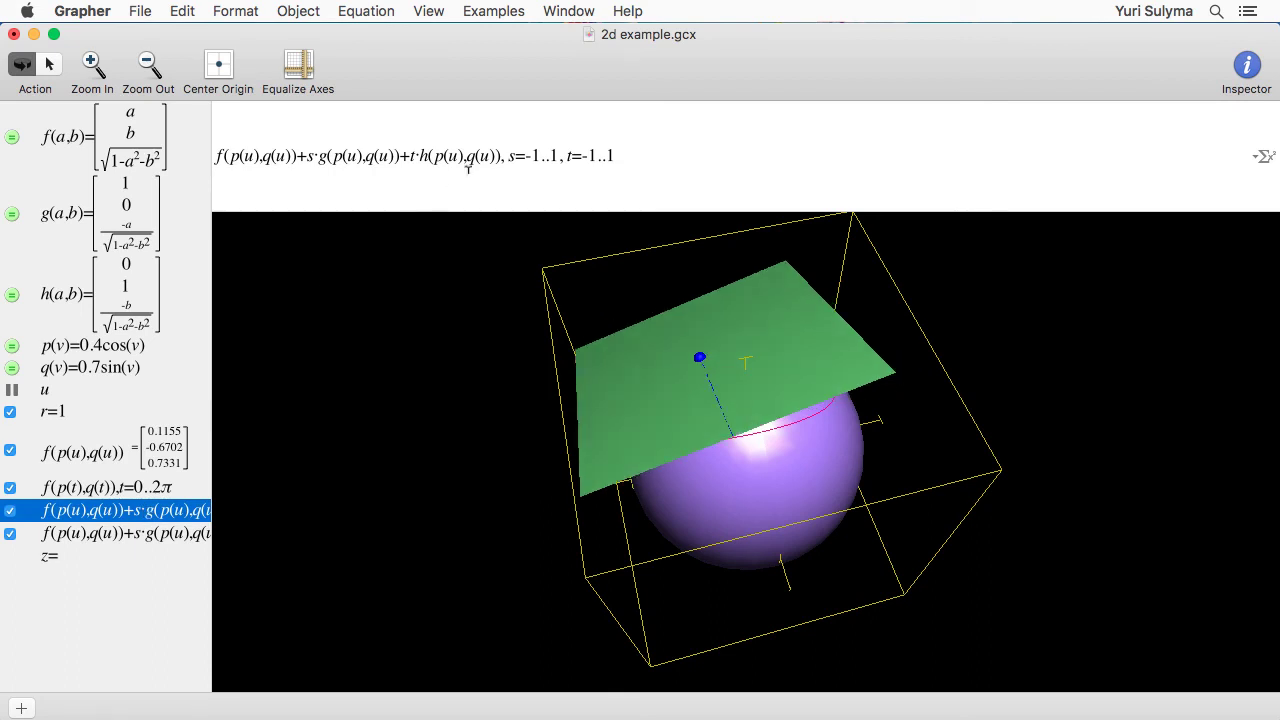
left_click(91, 551)
key("super+v")
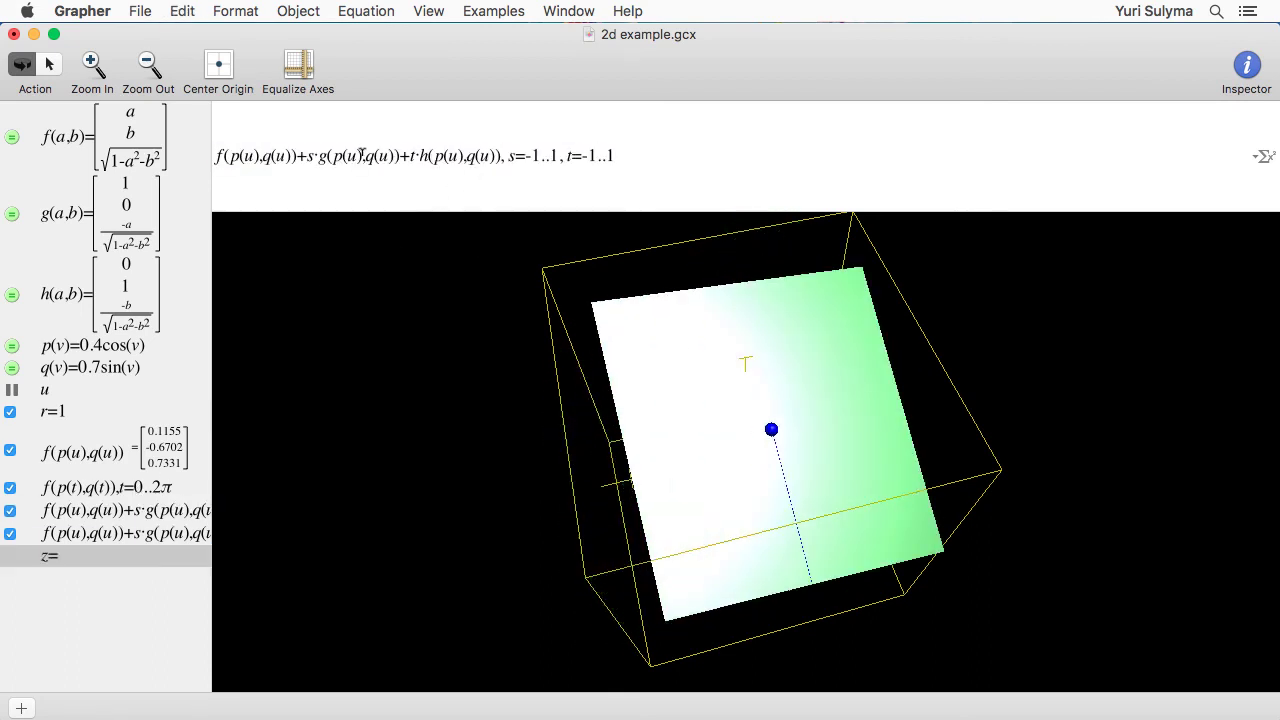
Step: Reduce the second copy to the tangent segment f(p(u),q(u))+t·h(p(u),q(u)), t=0..1
key("BackSpace")
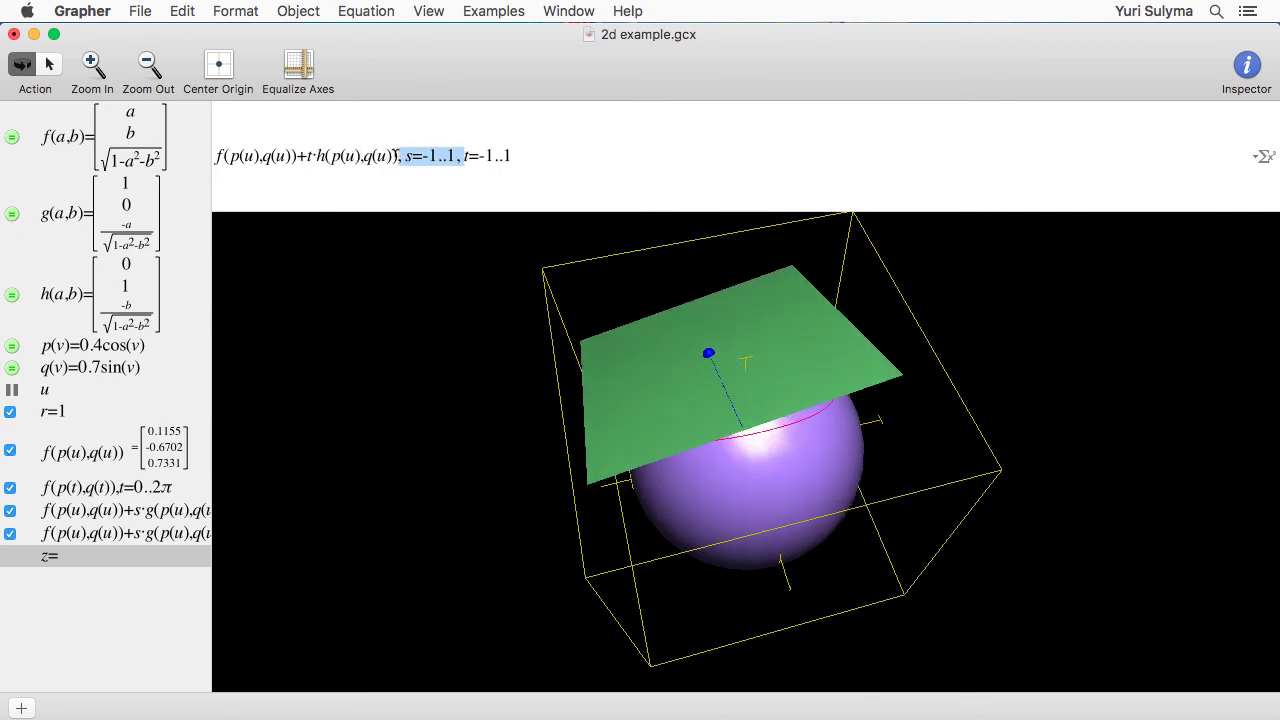
type(",")
key("Right")
key("Right")
key("Right")
key("Right")
key("BackSpace")
key("BackSpace")
type("0")
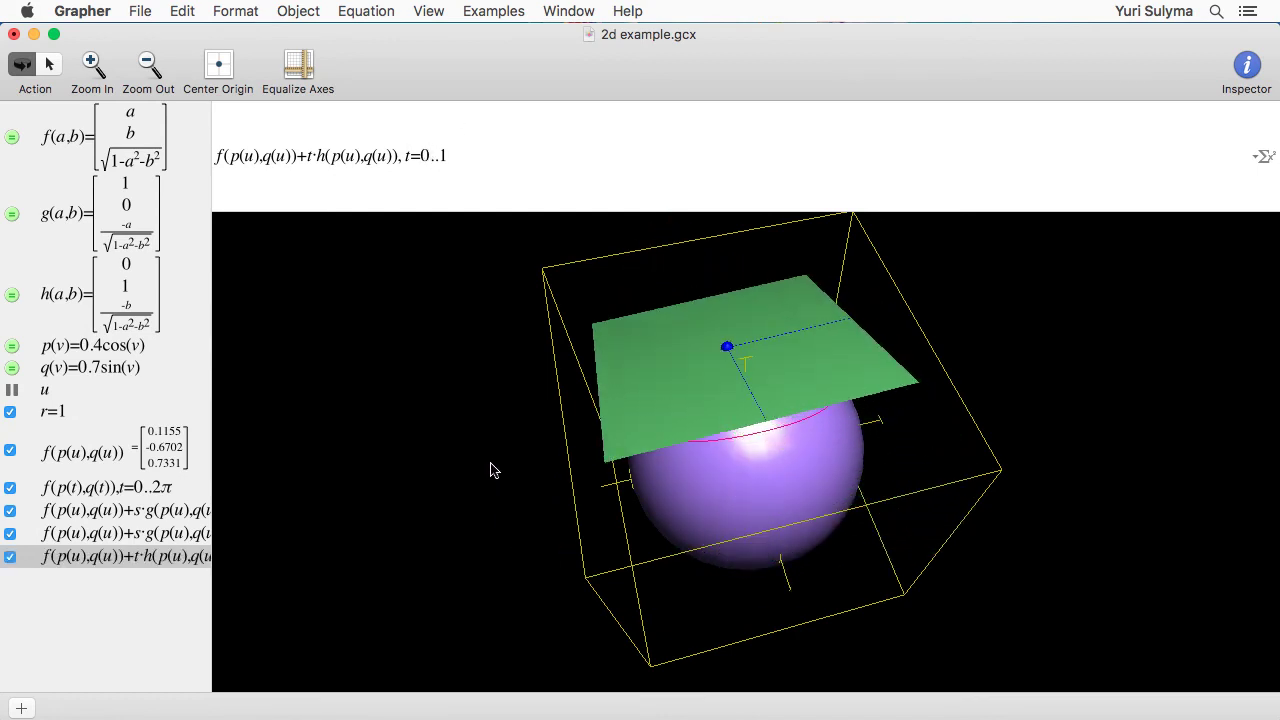
Step: Set the line color of the t·h tangent segment to red (#FF0000) and close the Inspector and Colors windows
left_click(90, 563)
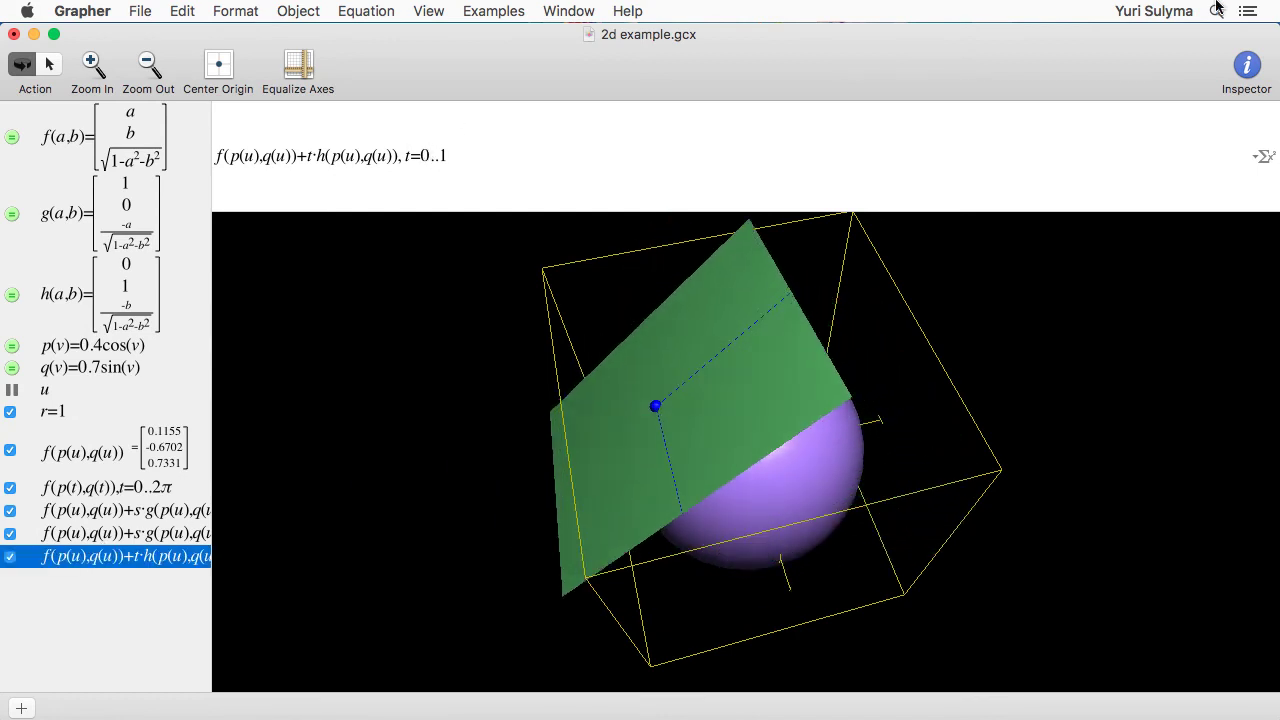
left_click(1238, 76)
left_click(427, 211)
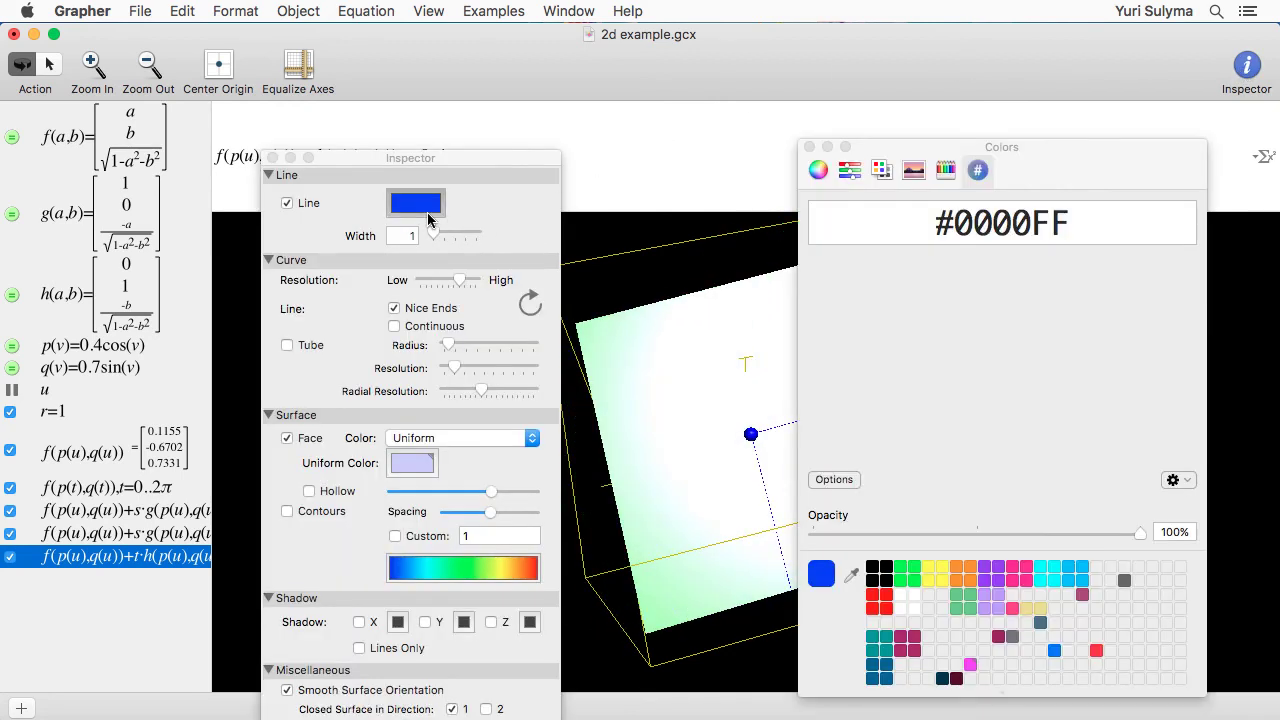
left_click(879, 594)
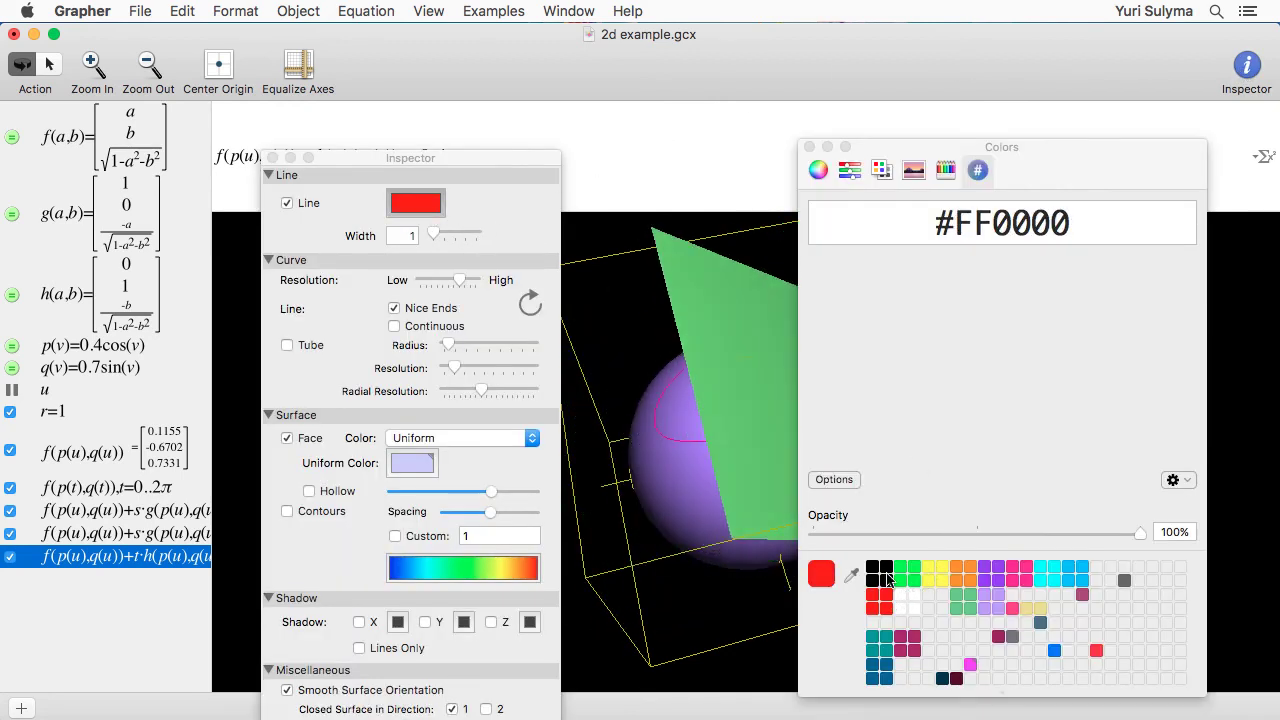
left_click(809, 147)
left_click(272, 158)
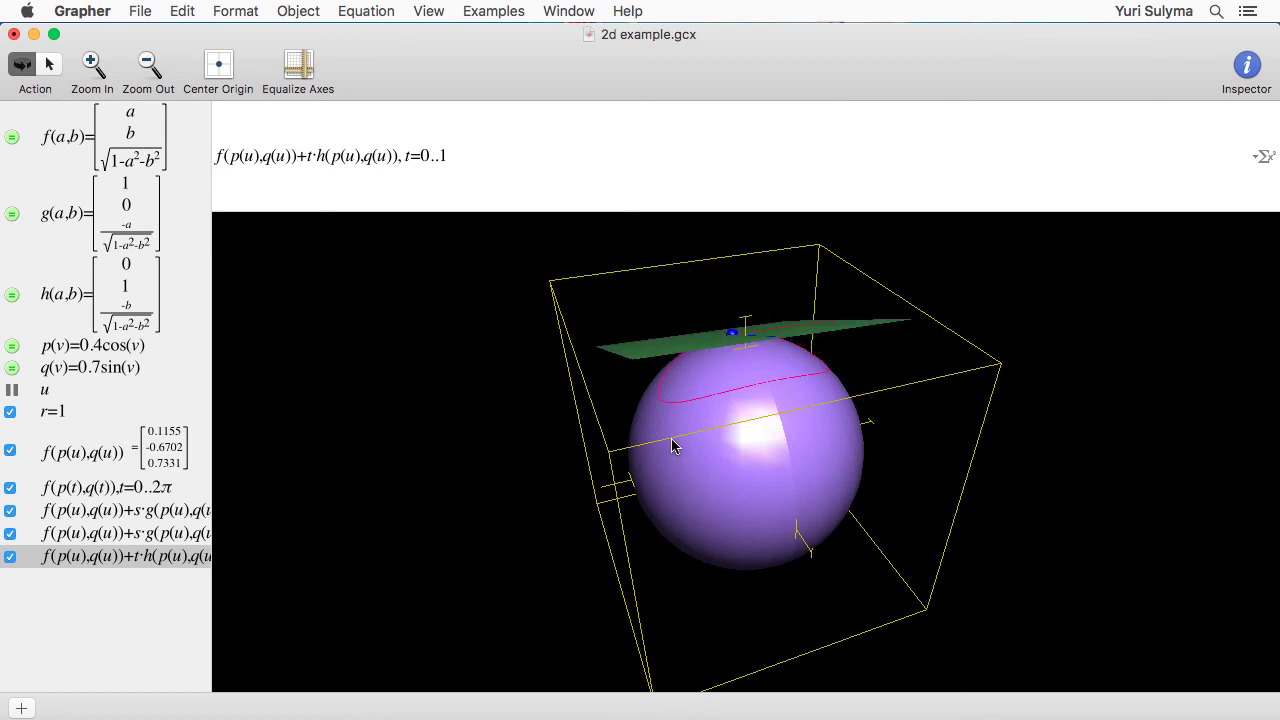
Step: Try negating the square root in the third component of f(a,b), inspect the sphere from other angles, and restore the positive root
left_click(78, 141)
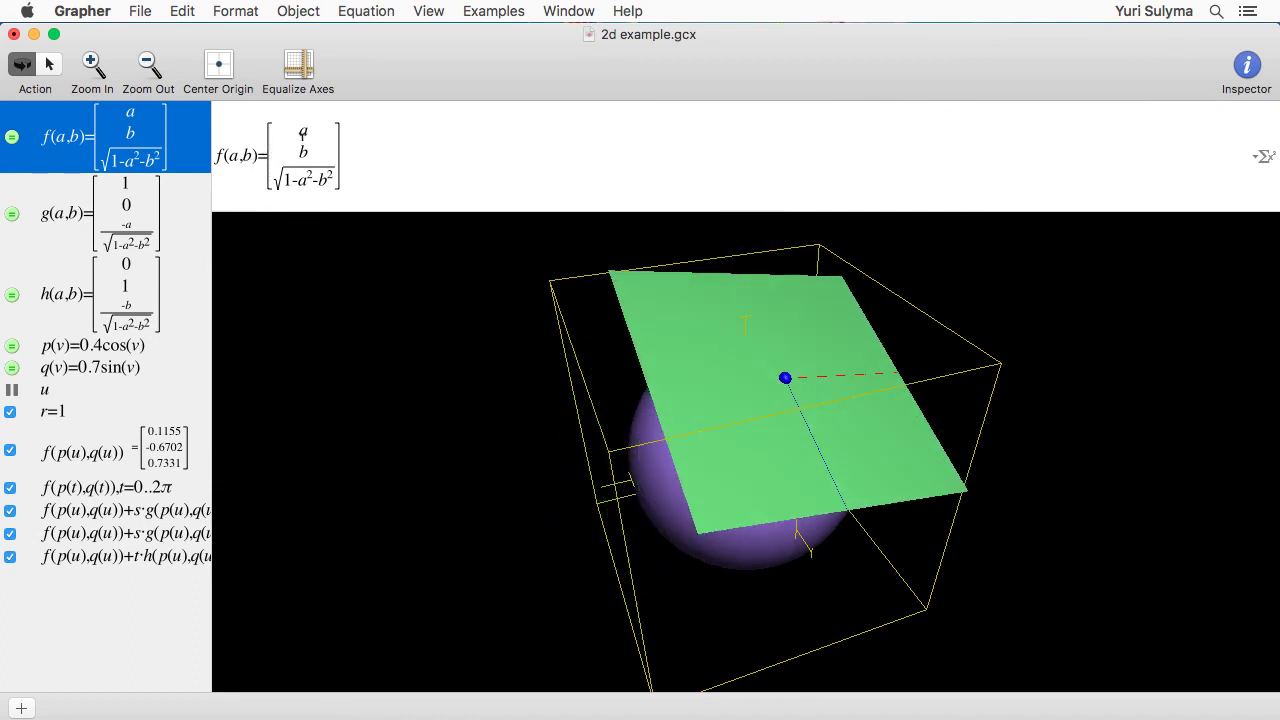
left_click(303, 130)
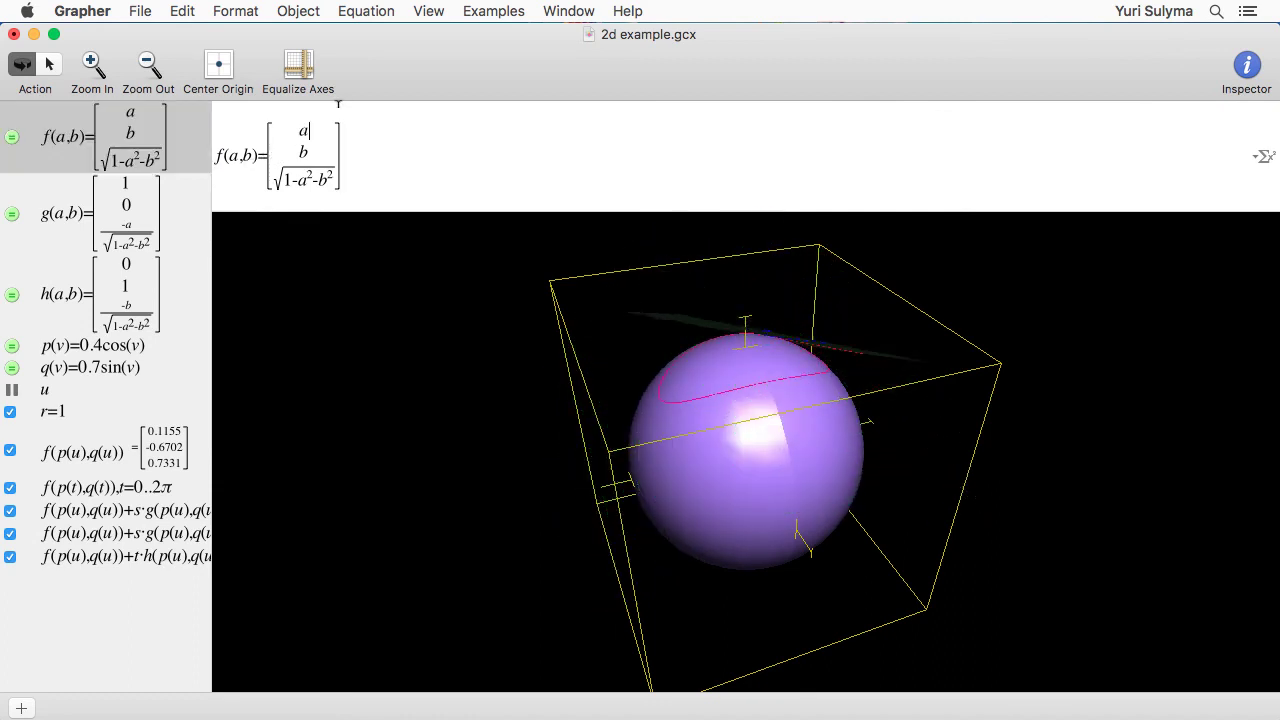
type("-")
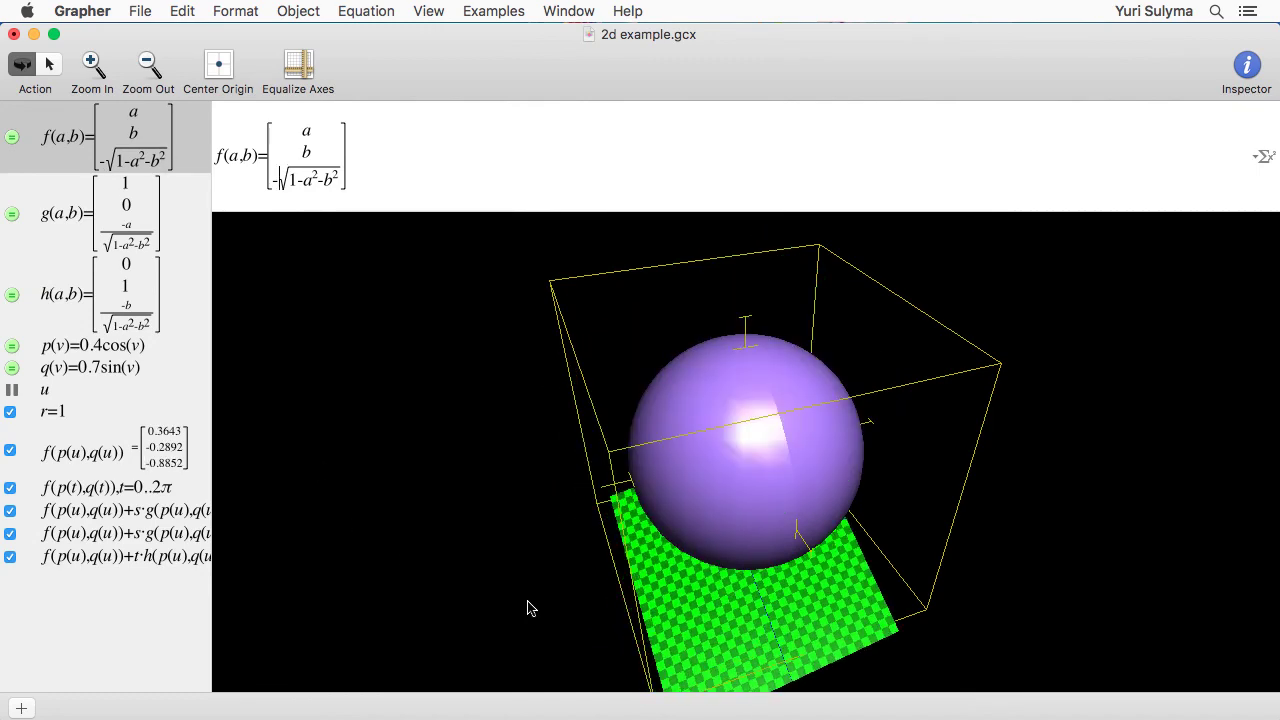
left_click_drag(597, 494, 645, 507)
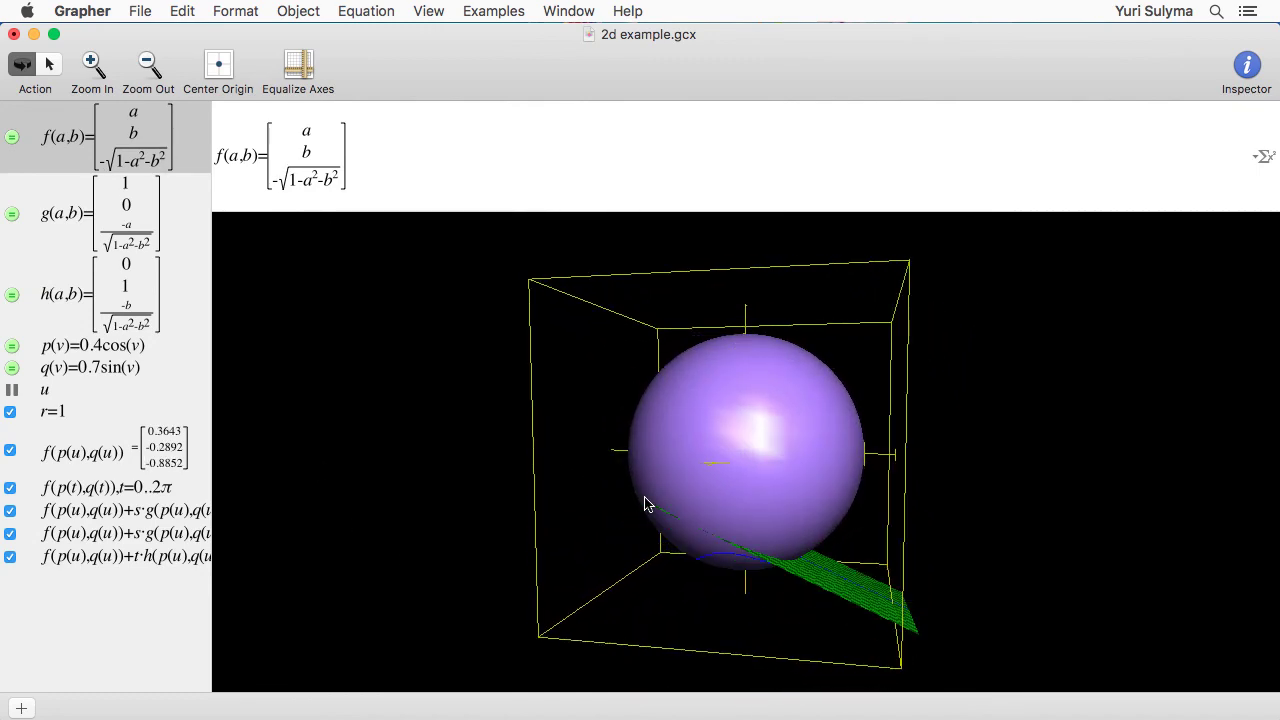
left_click_drag(704, 461, 771, 449)
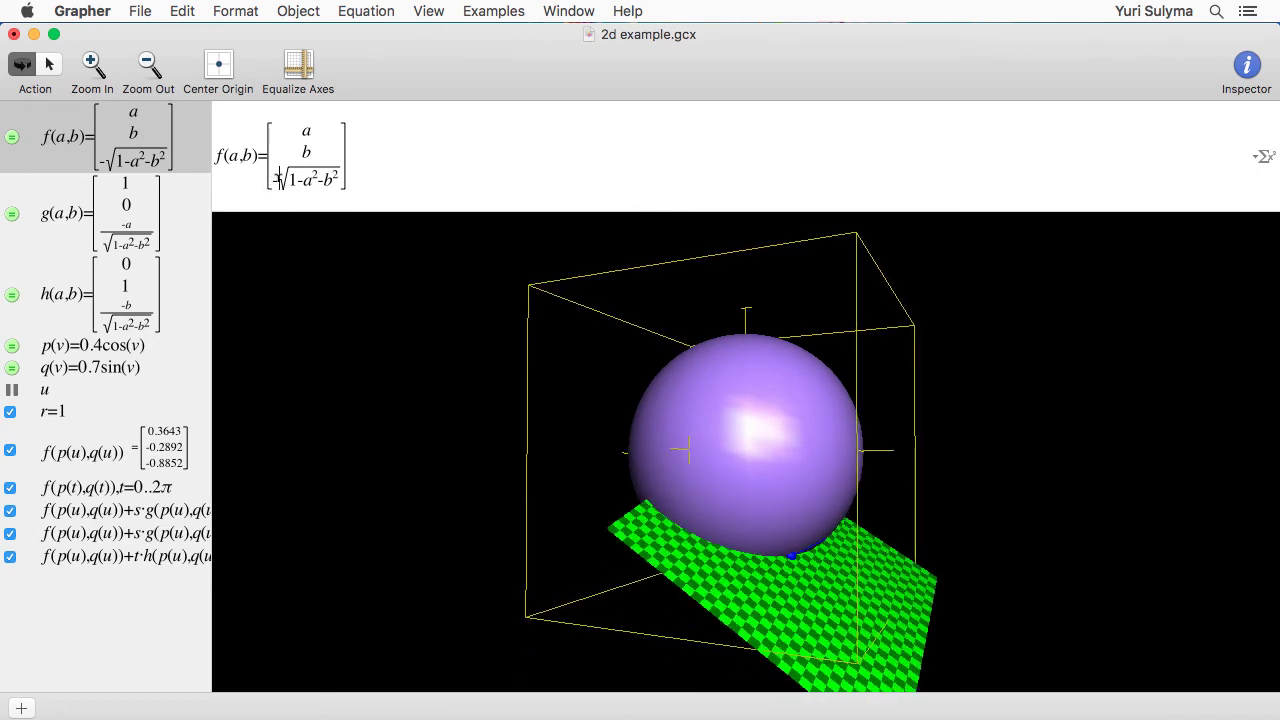
key("BackSpace")
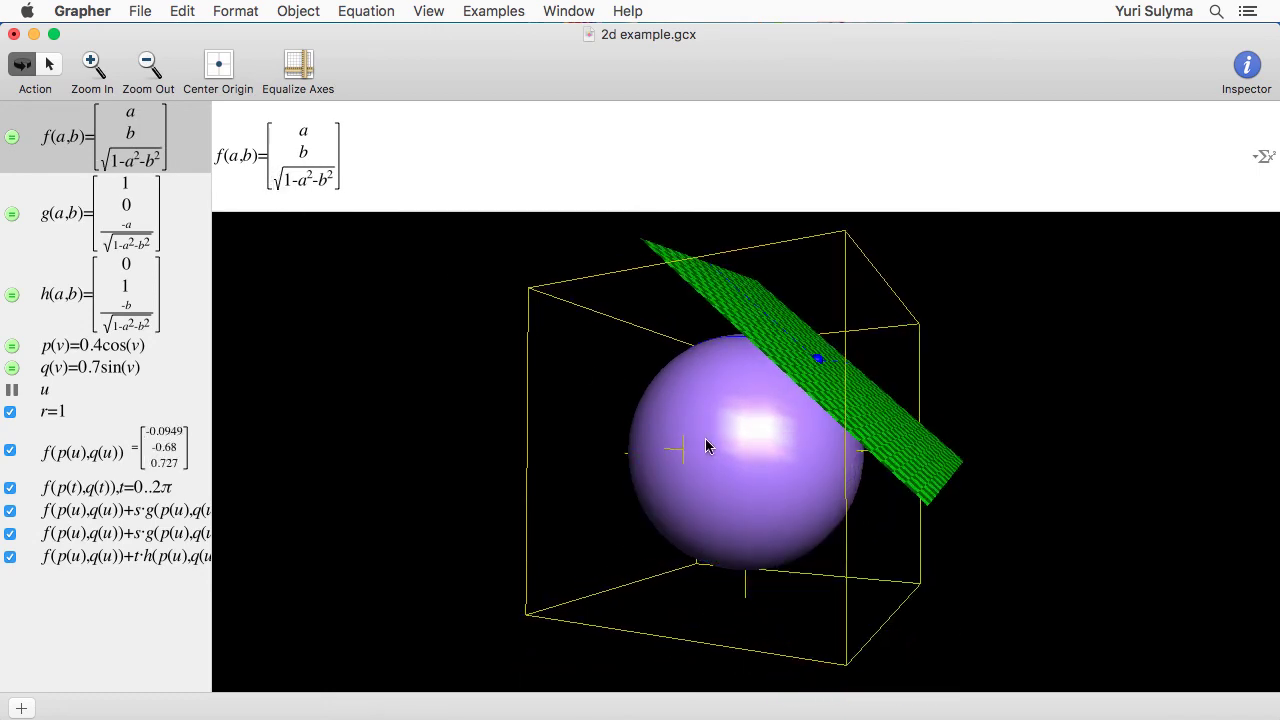
left_click_drag(705, 438, 702, 462)
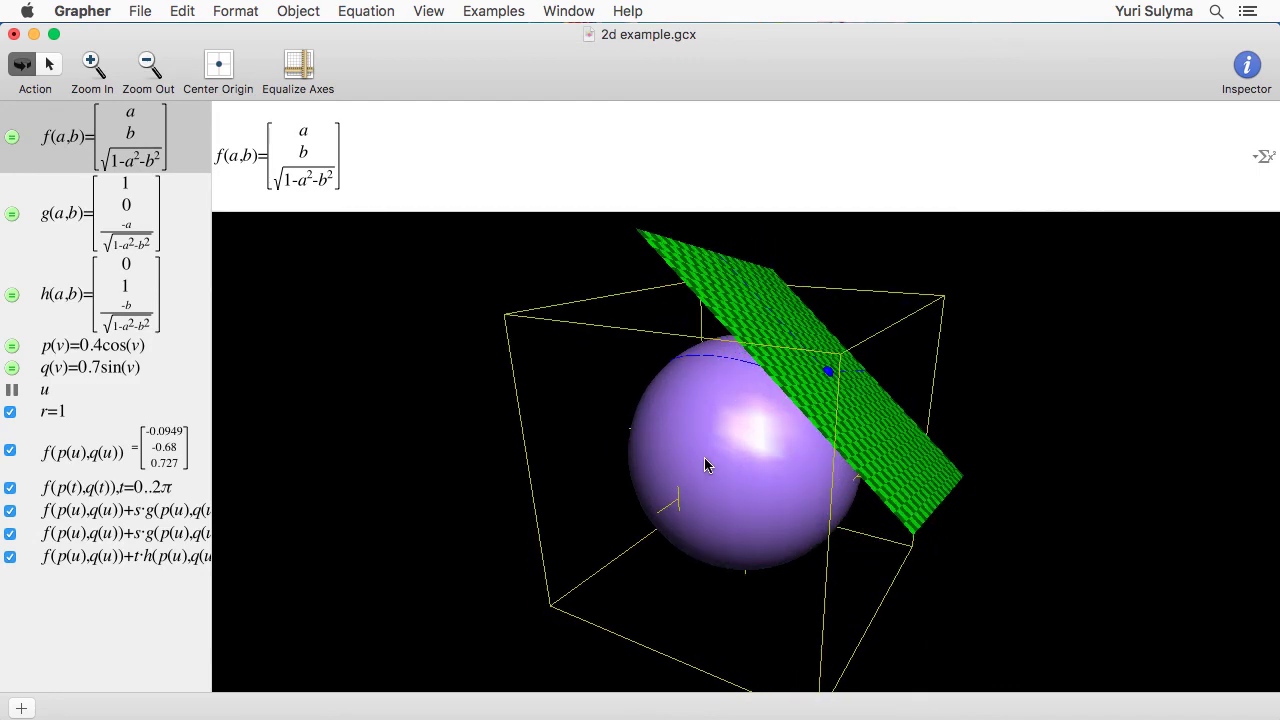